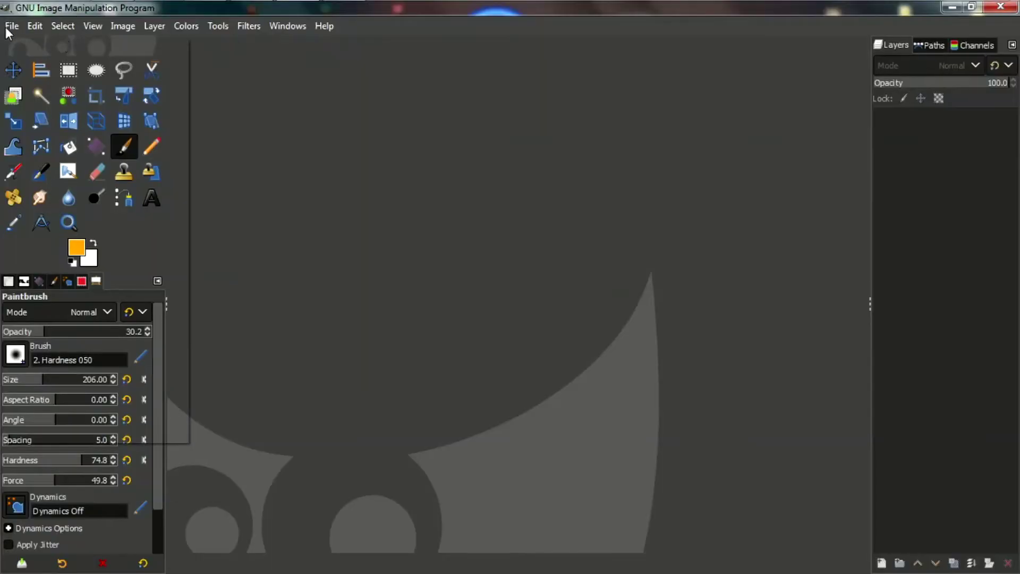
Create a new 1920×1080 image at 500 pixels/pt resolution, filled with the white background colour
key("ctrl+n")
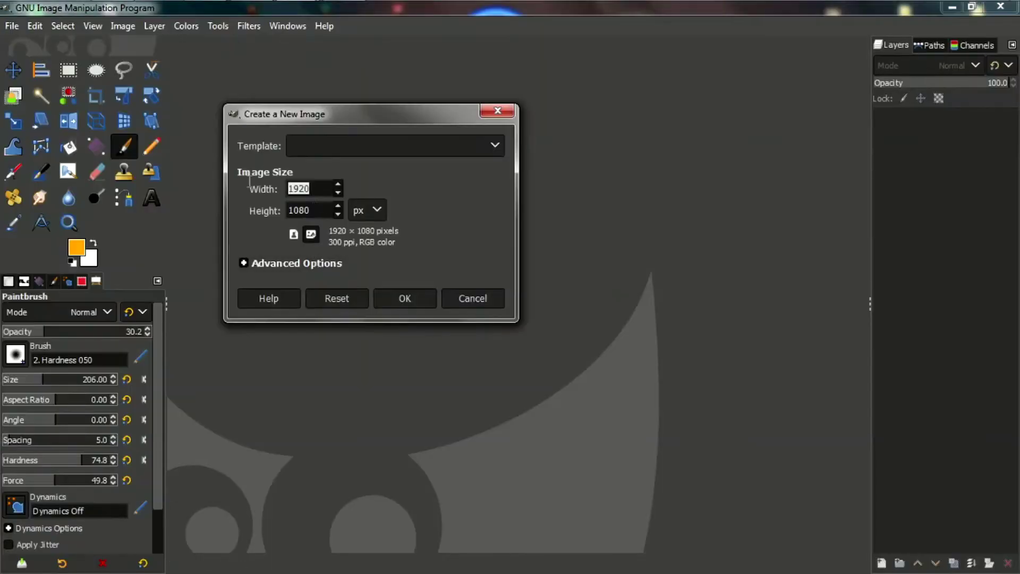
left_click(243, 263)
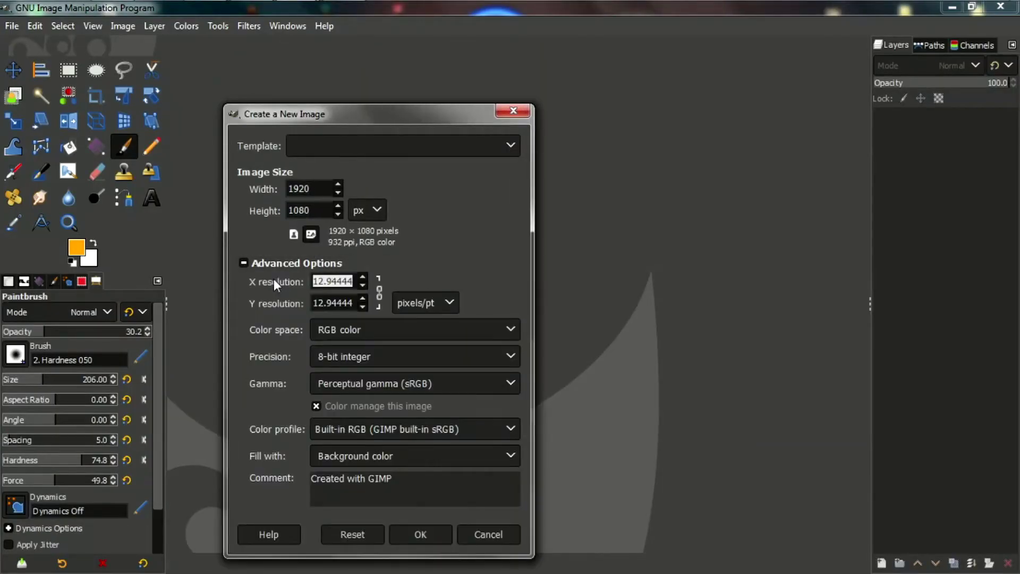
type("500")
key("Tab")
left_click(395, 456)
left_click(440, 455)
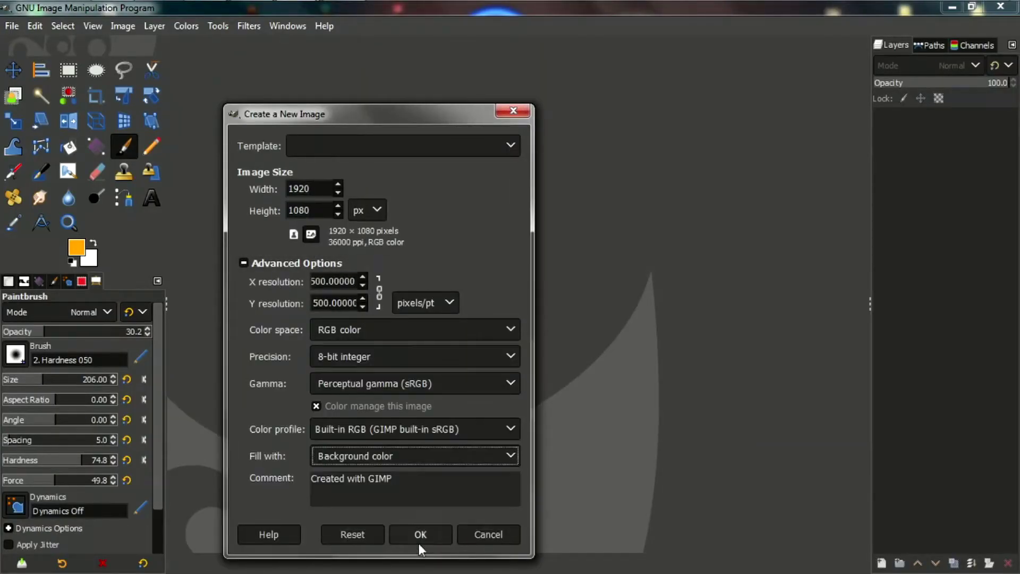
left_click(419, 535)
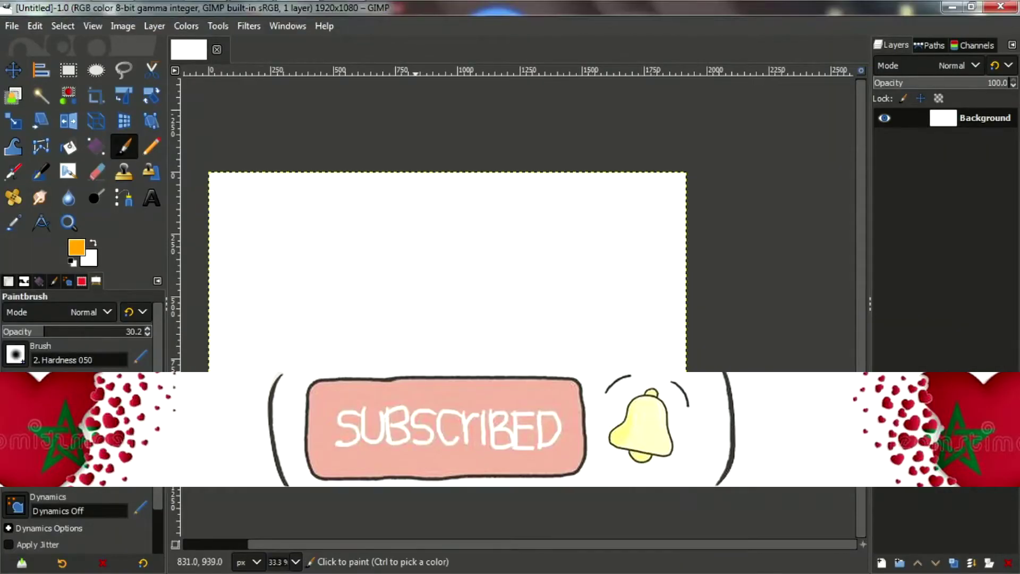
Move the field photo to the lower right and scale it to 1035×689
key("m")
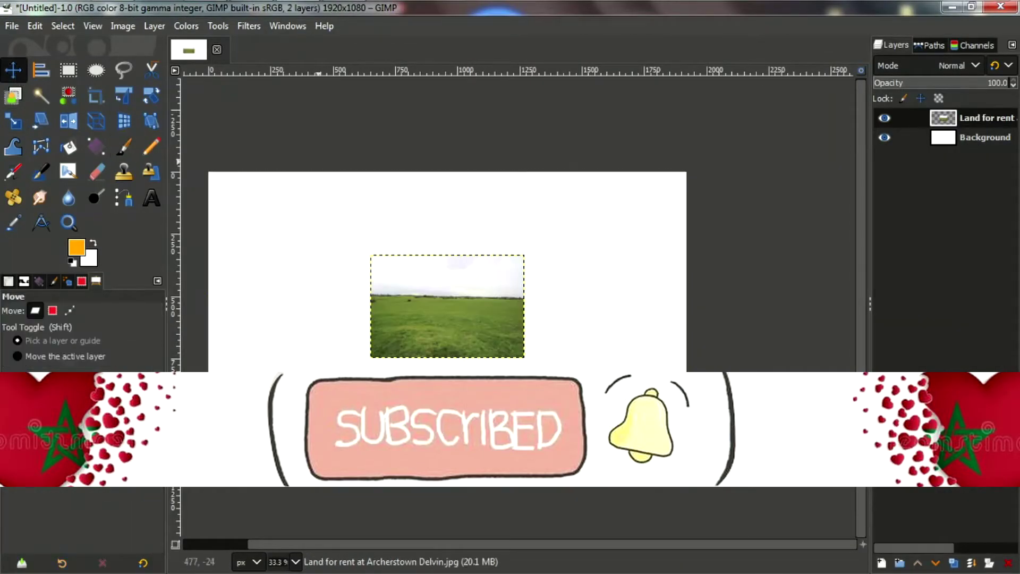
mouse_move(437, 345)
left_mouse_down()
mouse_move(539, 354)
mouse_move(607, 441)
left_mouse_up()
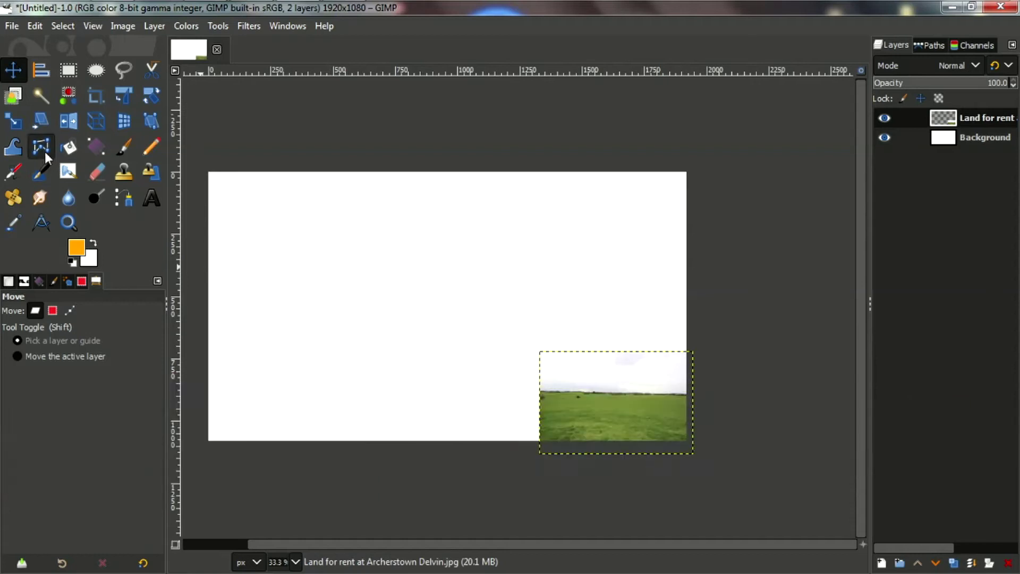
left_click(14, 122)
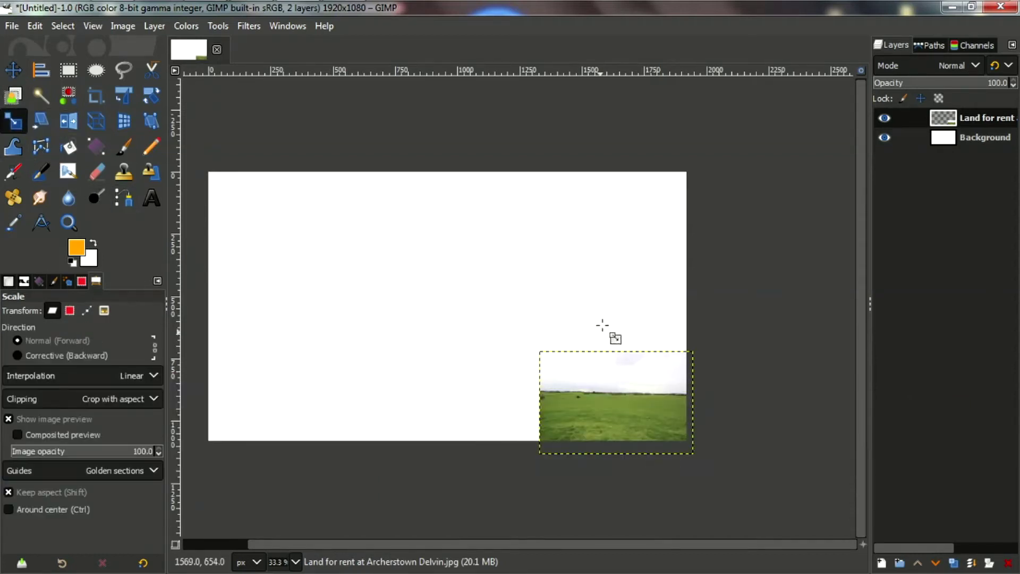
left_click(590, 395)
left_click_drag(539, 350, 435, 283)
left_click_drag(575, 384, 567, 372)
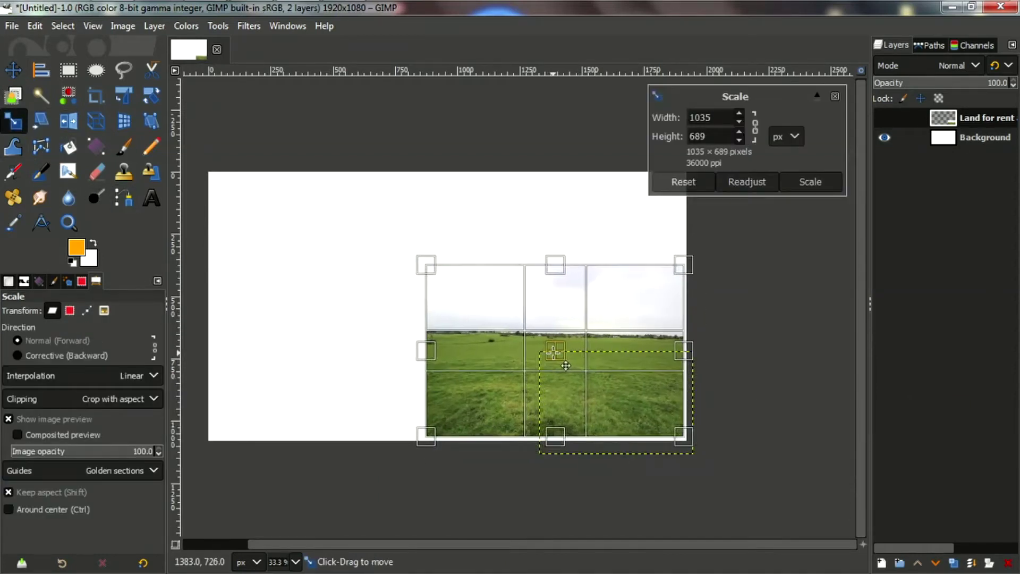
left_click(67, 125)
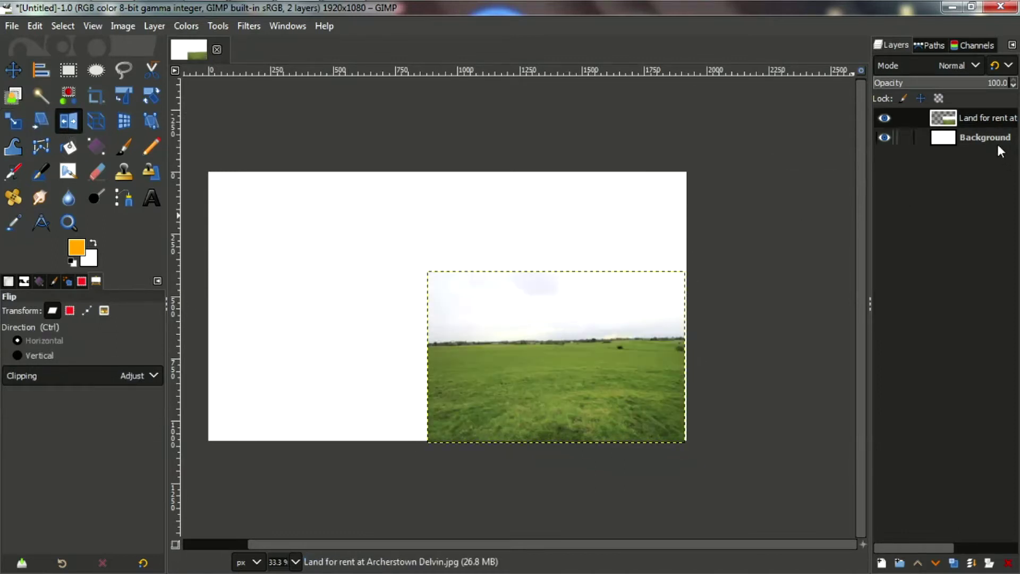
Duplicate the field layer, flip the copy horizontally and place it on the left beside the original
left_click(954, 565)
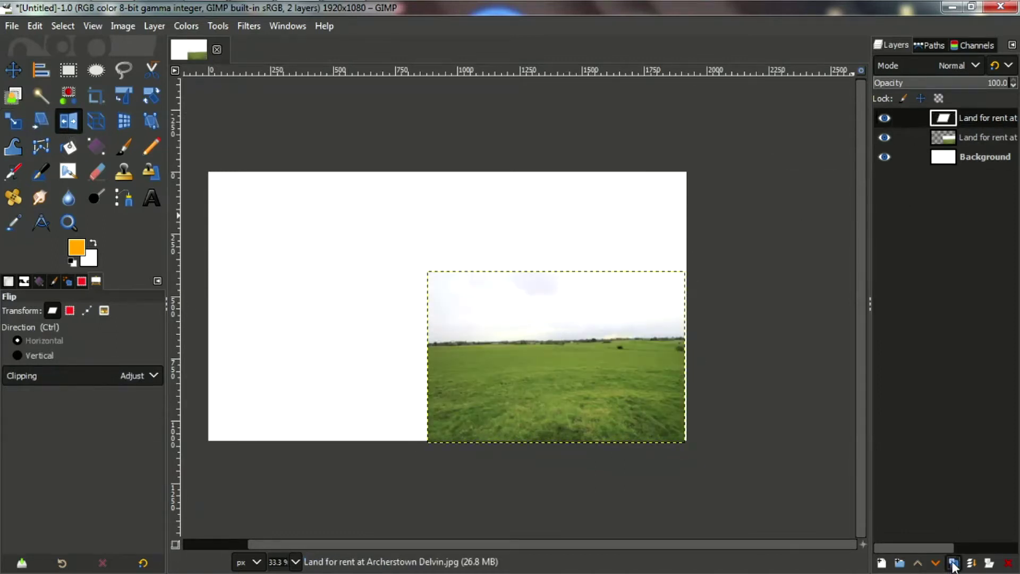
left_click(551, 407)
key("m")
mouse_move(491, 392)
left_mouse_down()
mouse_move(284, 378)
mouse_move(315, 386)
left_mouse_up()
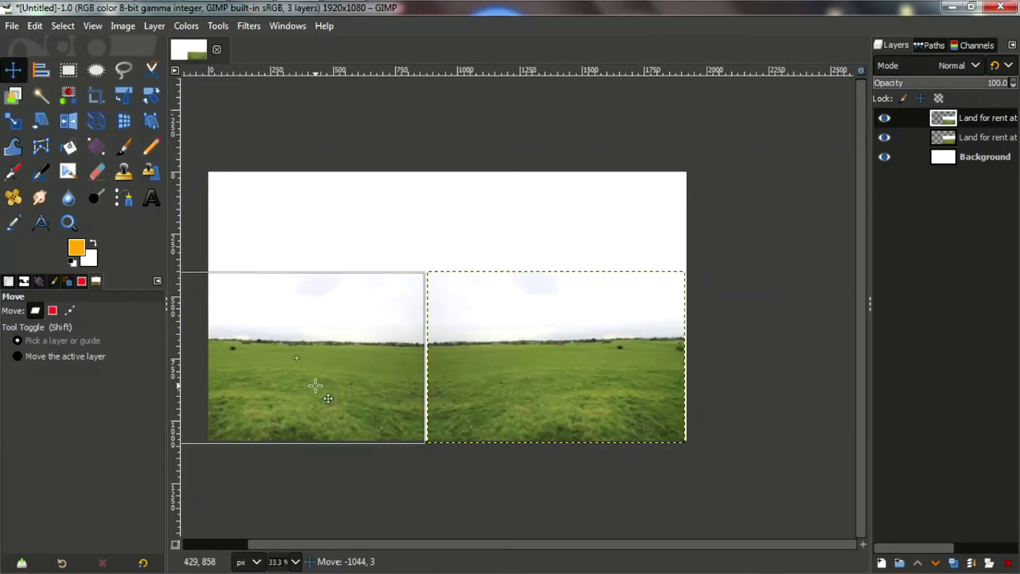
left_click_drag(315, 385, 294, 387)
scroll(294, 387, "down", 2, "ctrl")
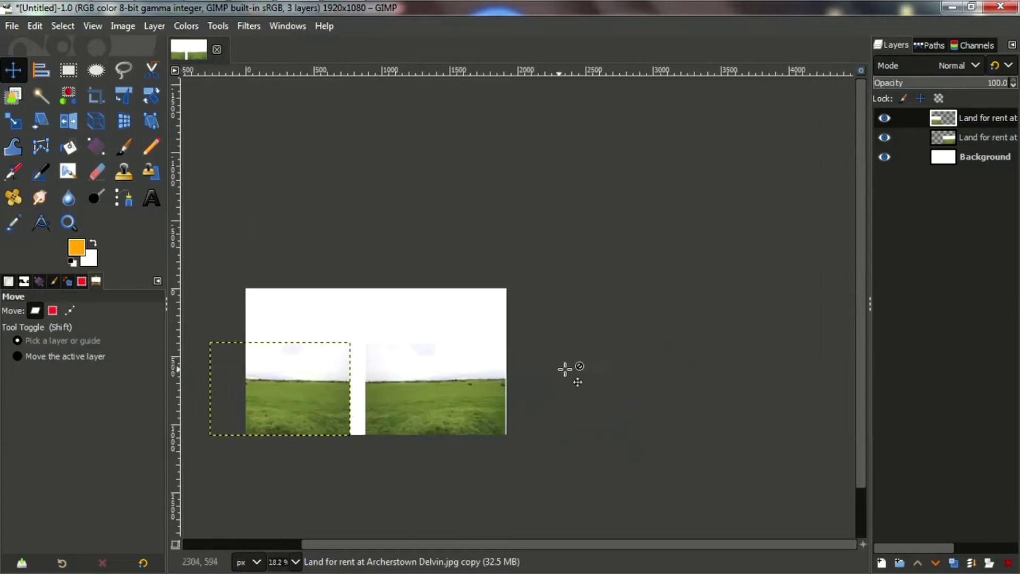
left_click_drag(465, 394, 474, 397)
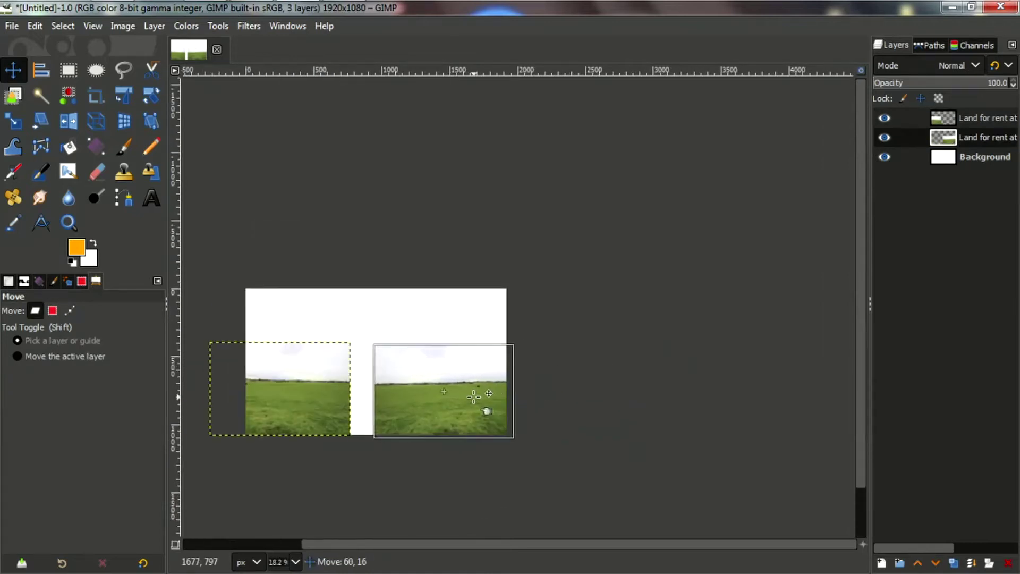
left_click_drag(282, 392, 289, 396)
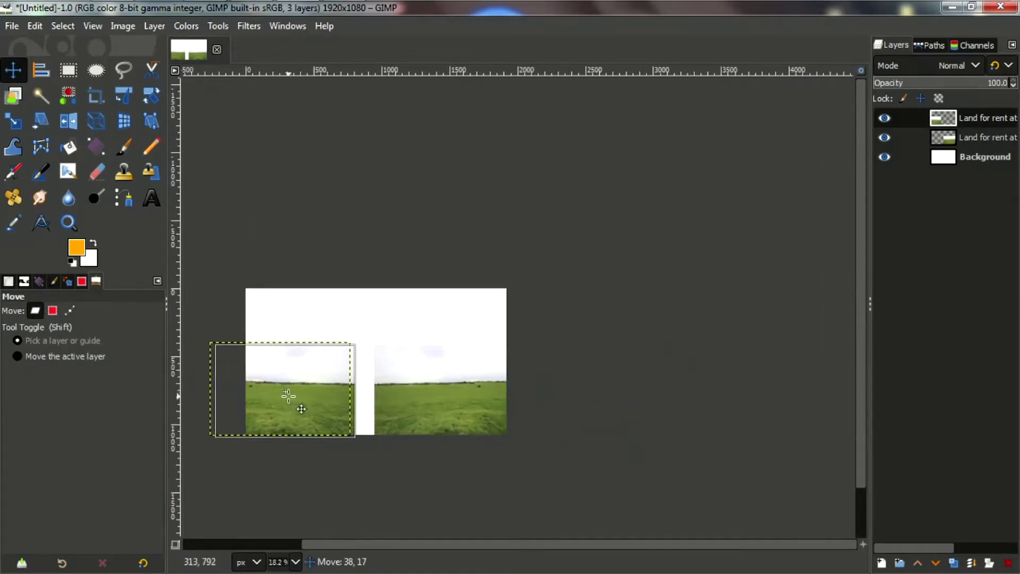
scroll(288, 396, "up", 1, "ctrl")
left_click_drag(350, 423, 367, 423)
scroll(509, 410, "up", 2, "ctrl")
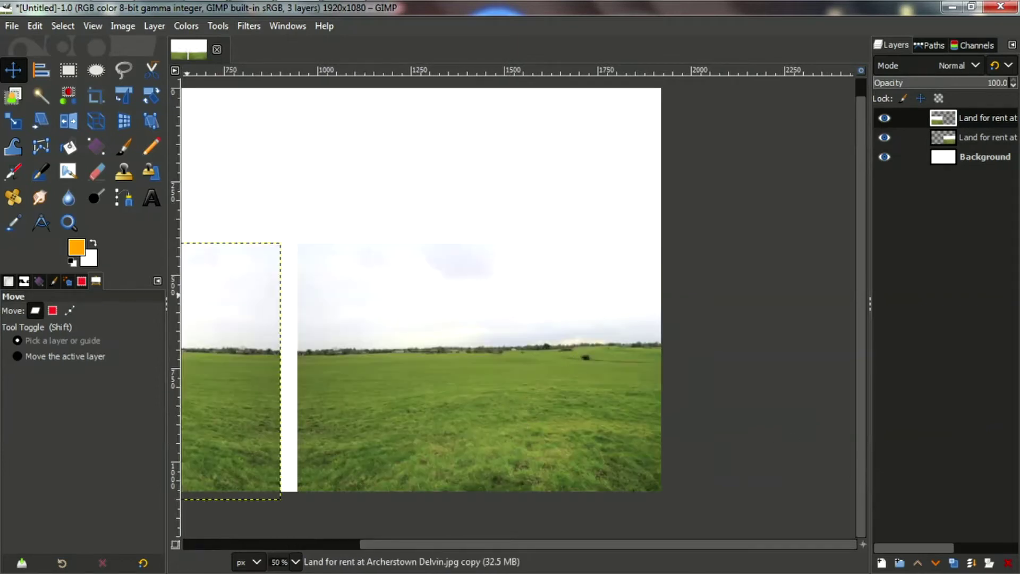
Trace a path along the field's horizon line, closing it around the sky above
key("b")
scroll(219, 313, "down", 2)
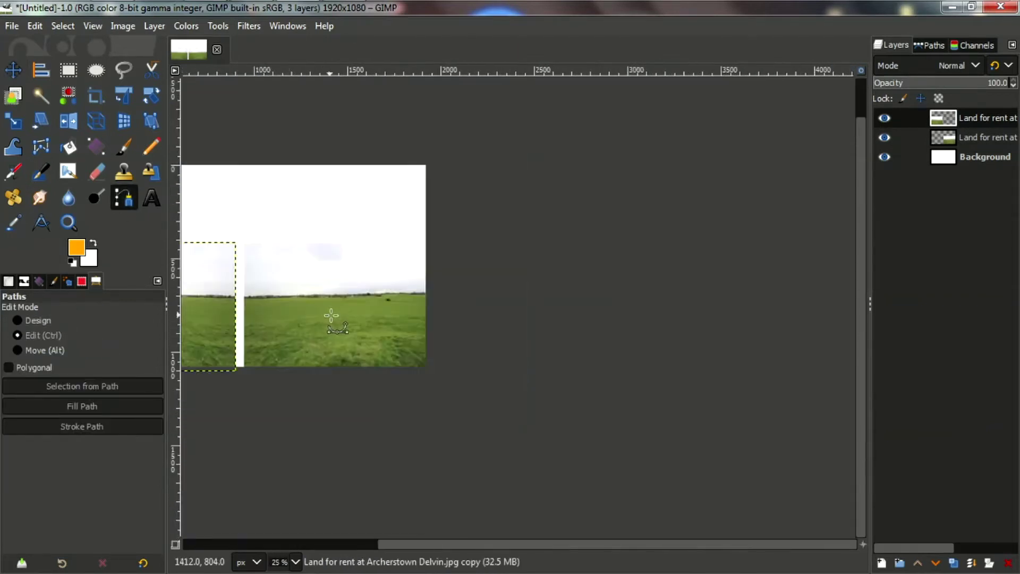
scroll(269, 313, "up", 2, "ctrl")
scroll(751, 271, "right", 4)
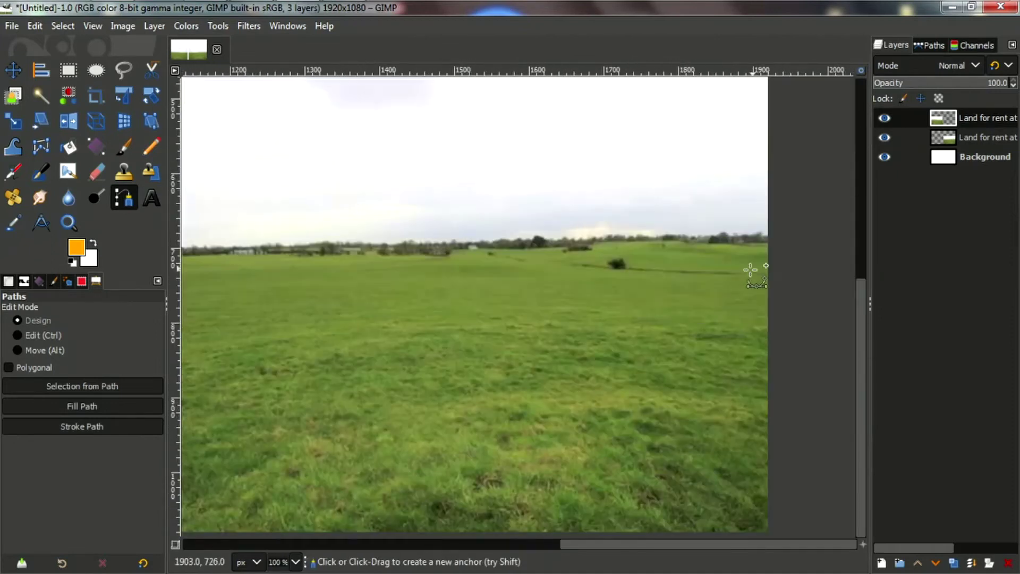
left_click(773, 242)
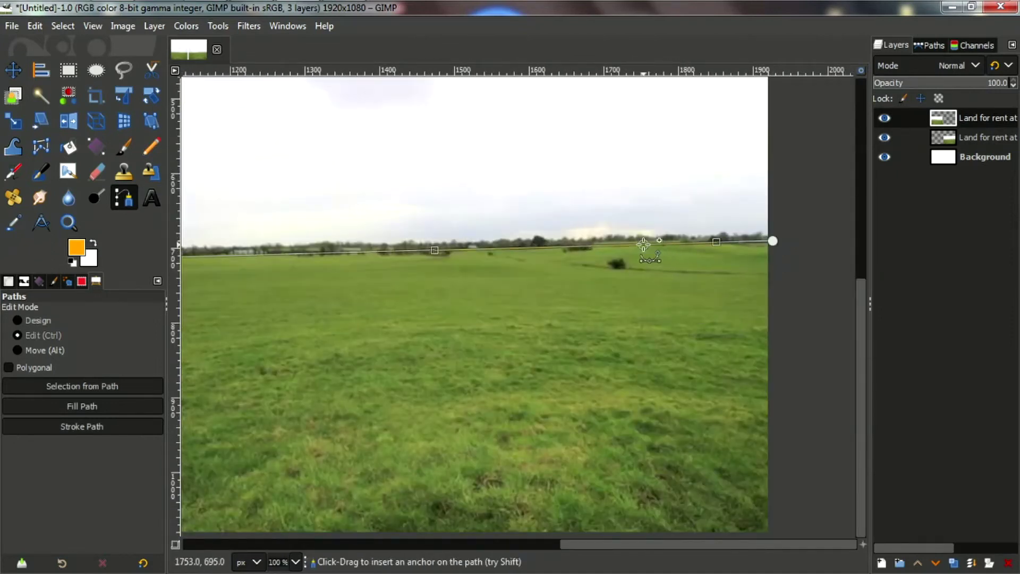
left_click_drag(649, 239, 636, 240)
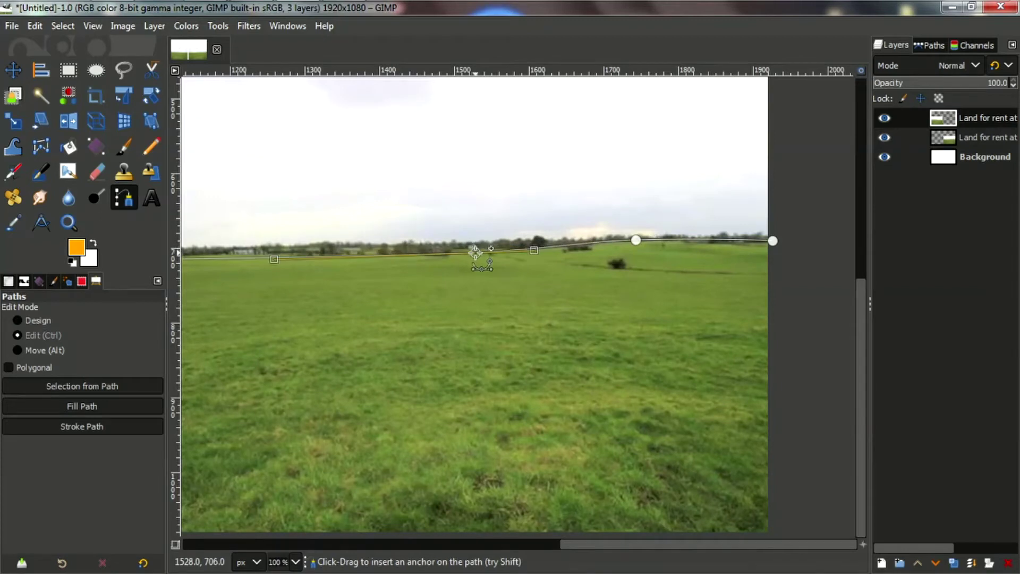
scroll(478, 255, "left", 5)
scroll(492, 254, "up", 1, "ctrl")
scroll(483, 276, "down", 1, "ctrl")
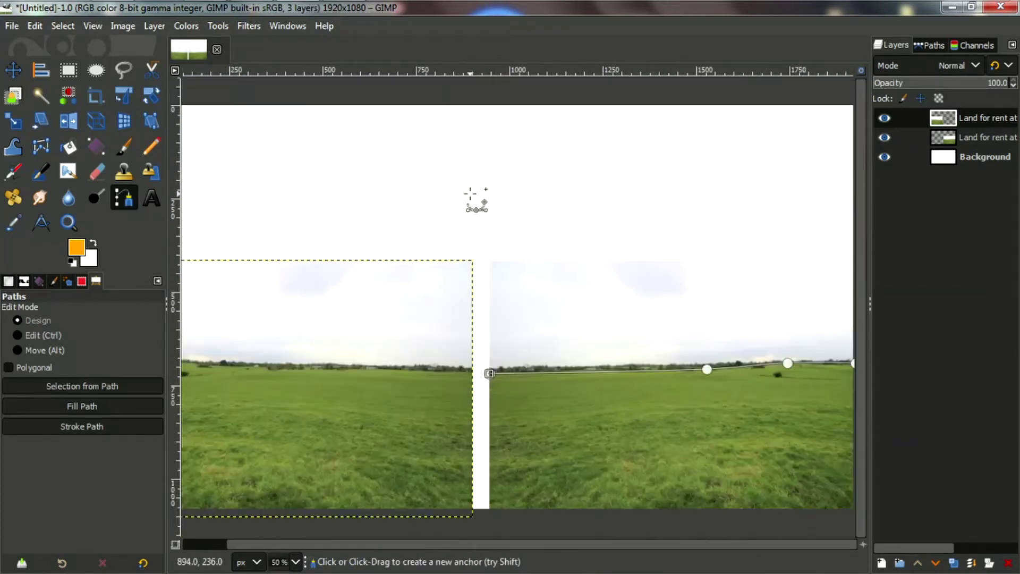
left_click(464, 208)
scroll(797, 202, "down", 5, "ctrl")
scroll(671, 189, "up", 3, "ctrl")
left_click(651, 184)
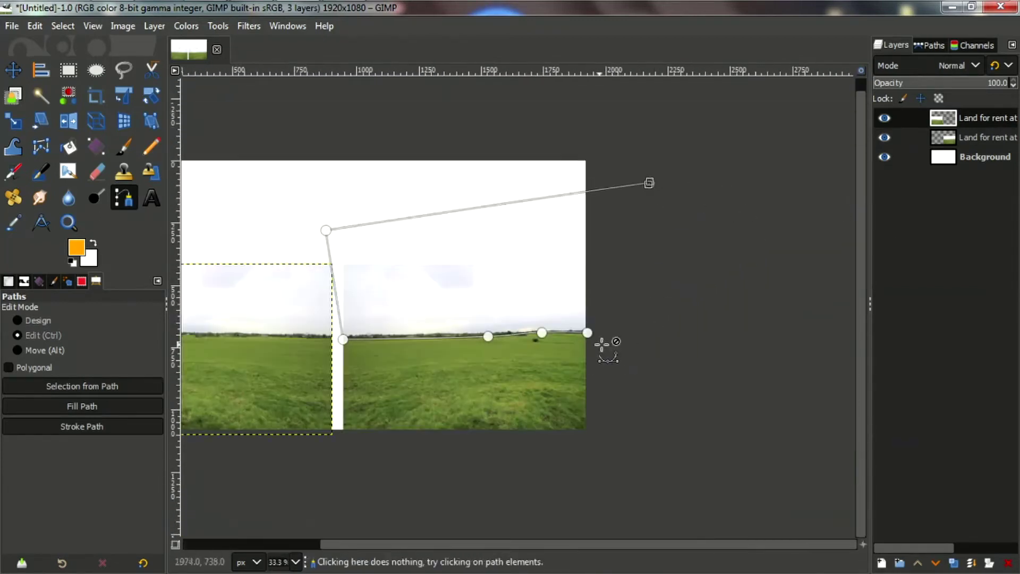
left_click(587, 333, "ctrl")
Extend the horizon path across the sky and convert it into a selection
scroll(313, 287, "up", 1, "ctrl")
scroll(319, 290, "up", 1, "ctrl")
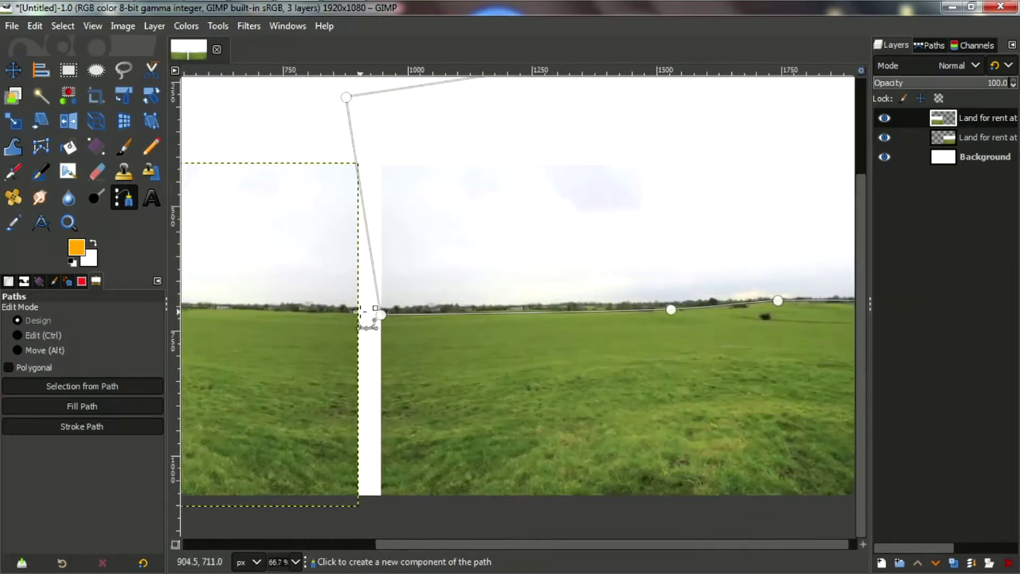
scroll(351, 319, "down", 1, "ctrl")
scroll(532, 297, "up", 1, "ctrl")
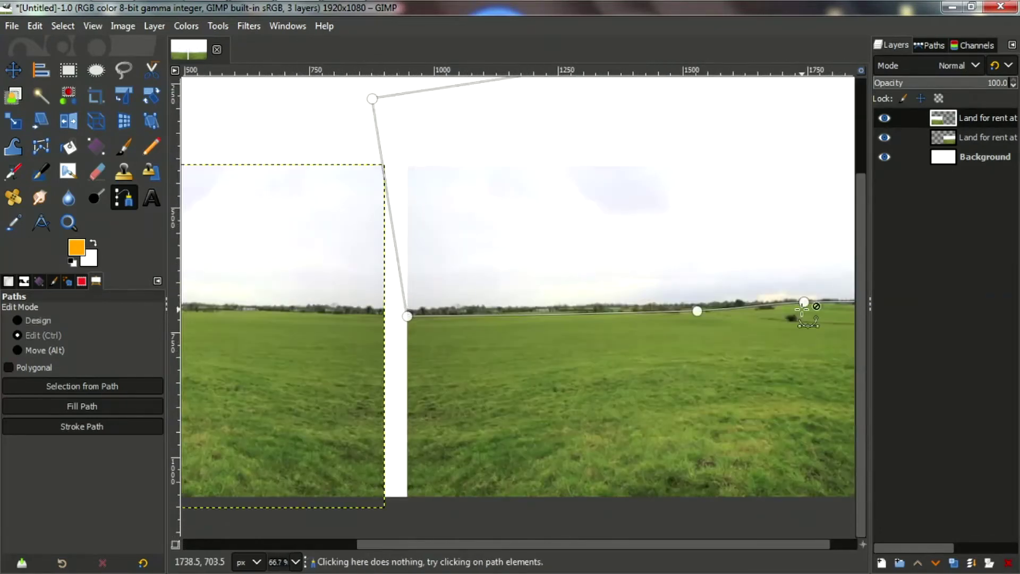
scroll(818, 308, "up", 1, "ctrl")
scroll(832, 303, "up", 5, "ctrl")
scroll(818, 295, "up", 4, "ctrl")
scroll(770, 266, "up", 3, "ctrl")
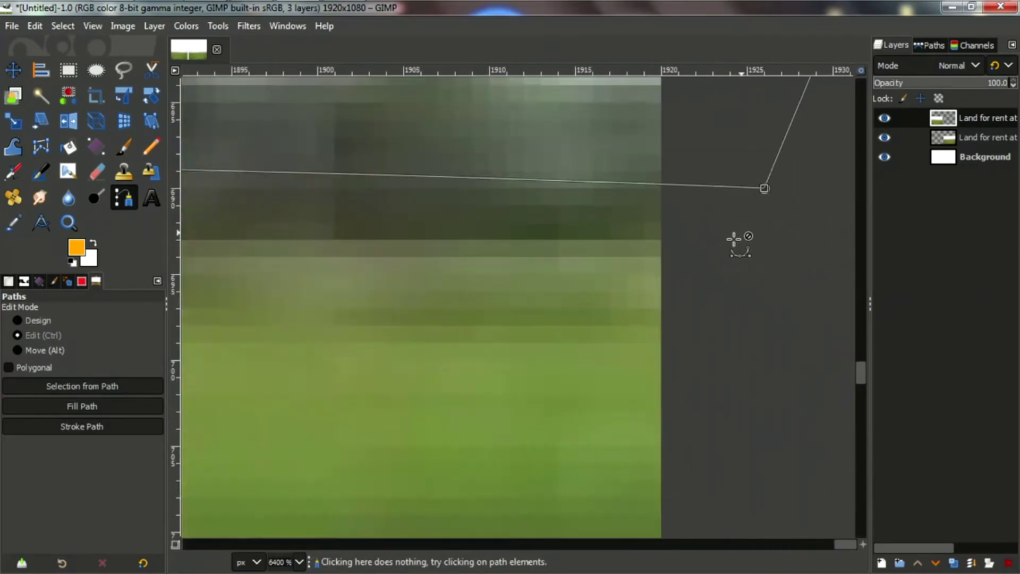
scroll(736, 240, "down", 12, "ctrl")
scroll(245, 279, "up", 1, "ctrl")
scroll(593, 553, "right", 3)
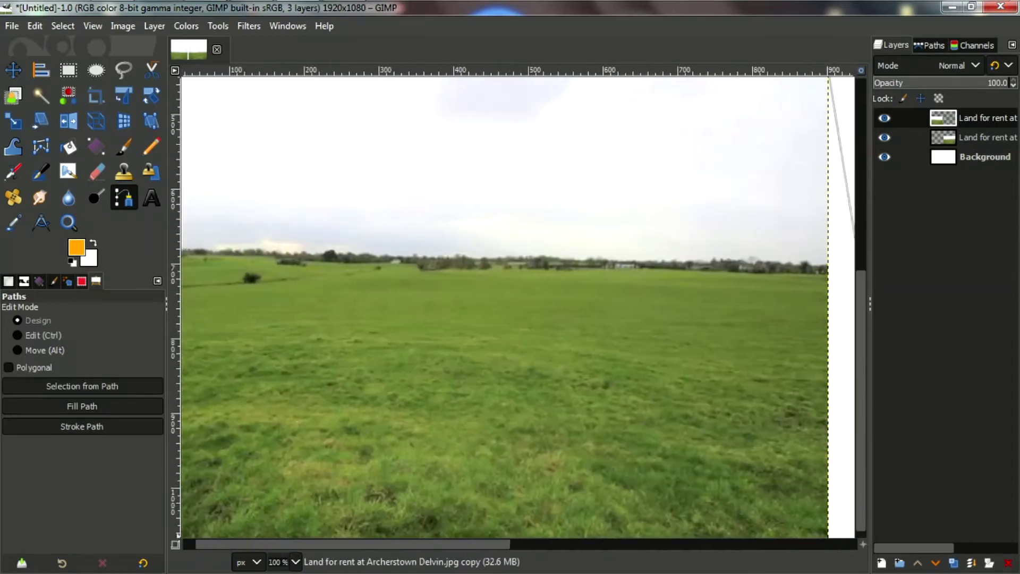
scroll(763, 269, "up", 2, "ctrl")
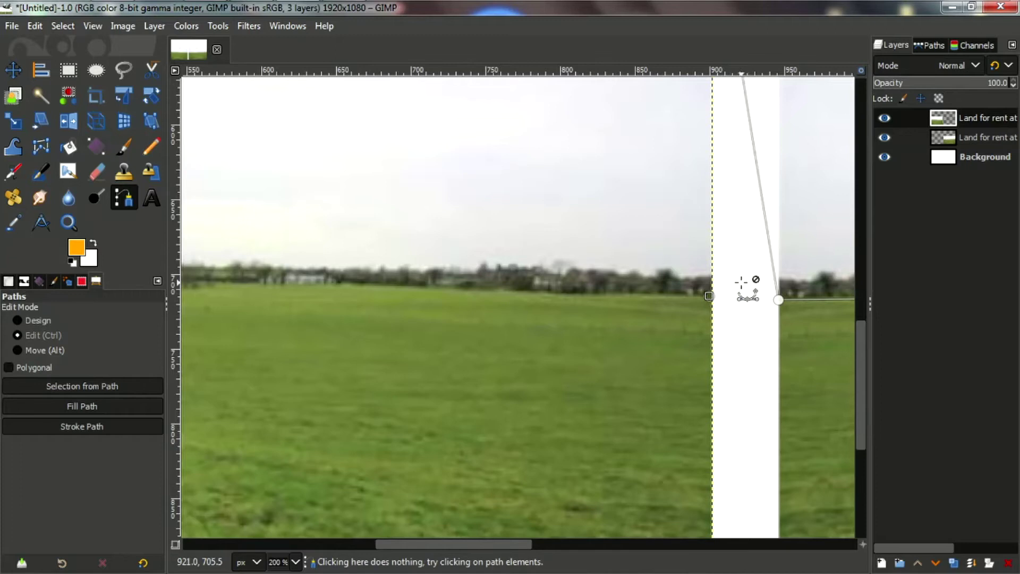
scroll(741, 283, "down", 5, "ctrl")
scroll(550, 296, "up", 3, "ctrl")
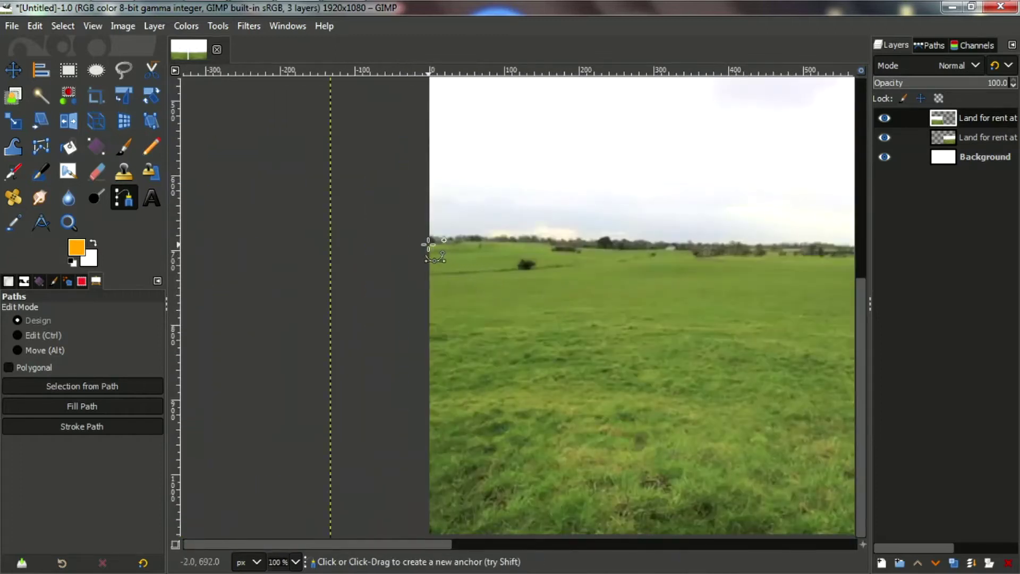
scroll(608, 247, "down", 2, "ctrl")
scroll(726, 234, "up", 2, "ctrl")
scroll(743, 255, "down", 2, "ctrl")
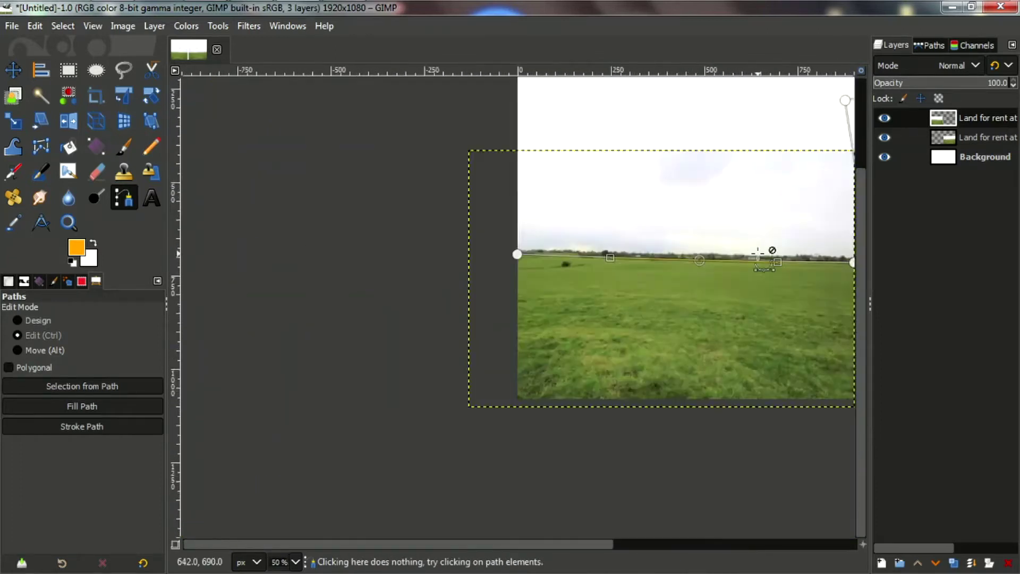
scroll(758, 253, "up", 3, "ctrl")
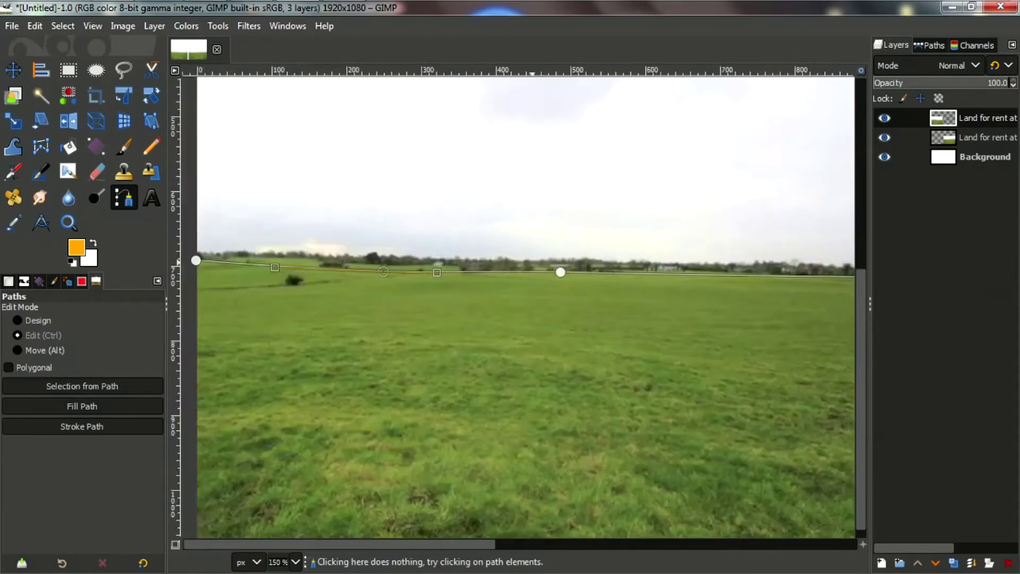
scroll(439, 249, "down", 3, "ctrl")
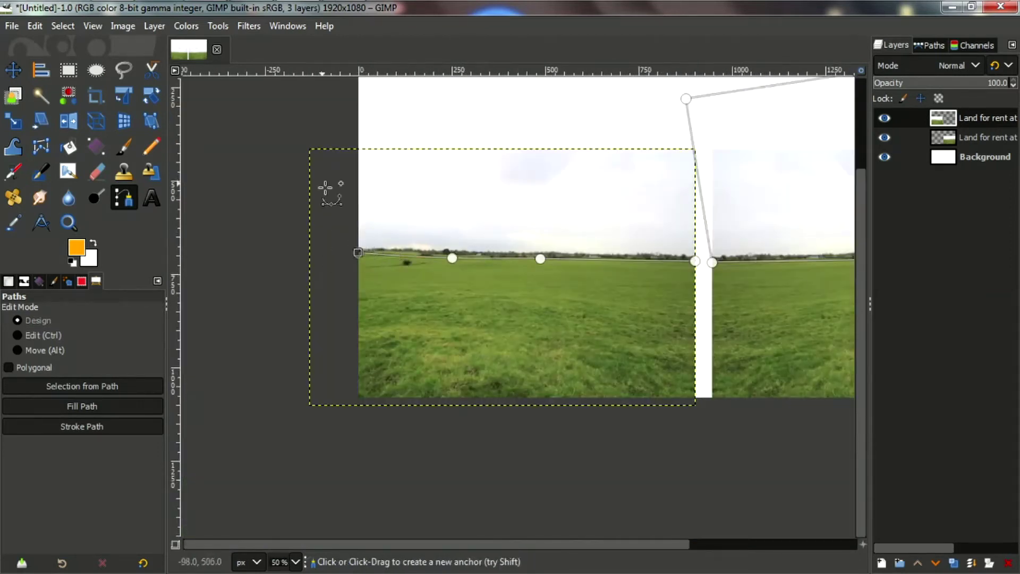
left_click(318, 148)
left_click_drag(429, 99, 464, 93)
left_click(580, 82)
left_click_drag(676, 95, 694, 99)
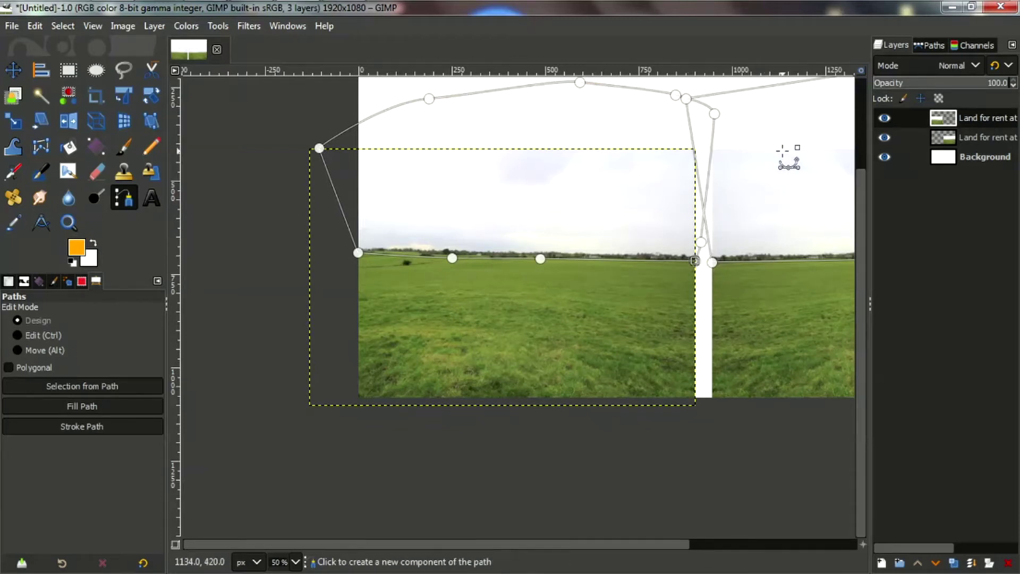
key("shift+v")
Delete the selected sky from the left copy, then from the second 'Land for rent at' layer
key("Delete")
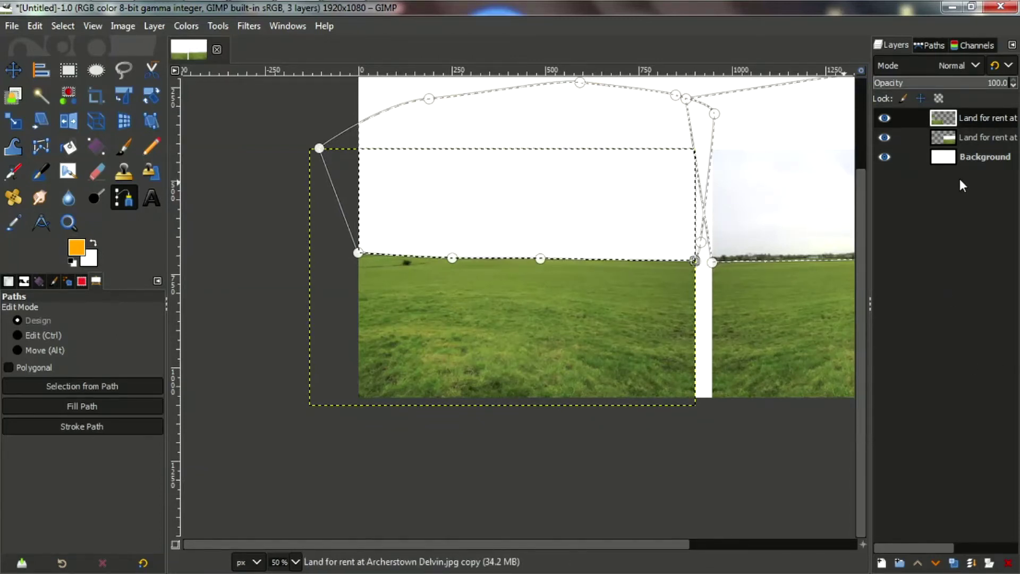
right_click(976, 129)
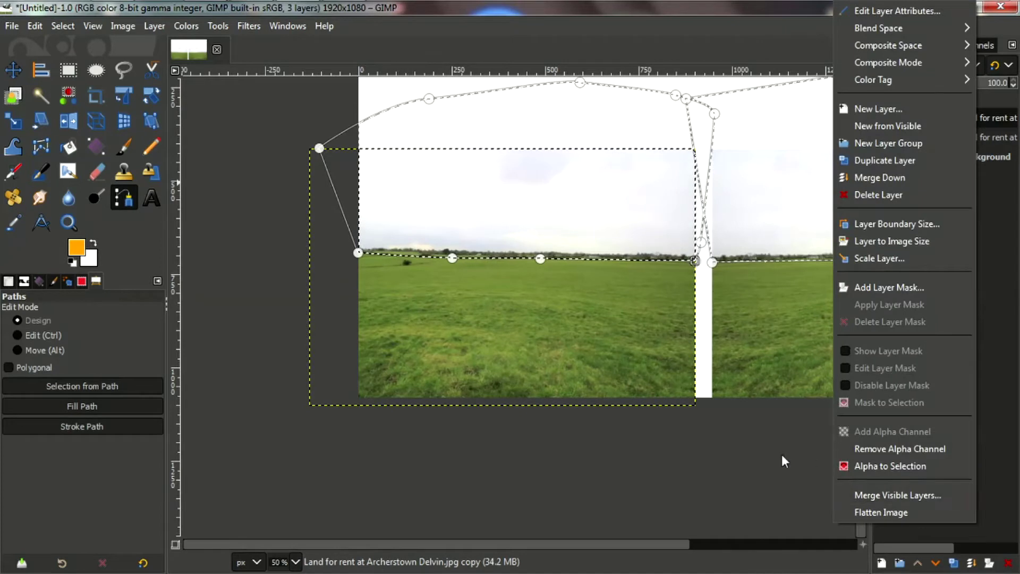
key("Escape")
left_click(985, 138)
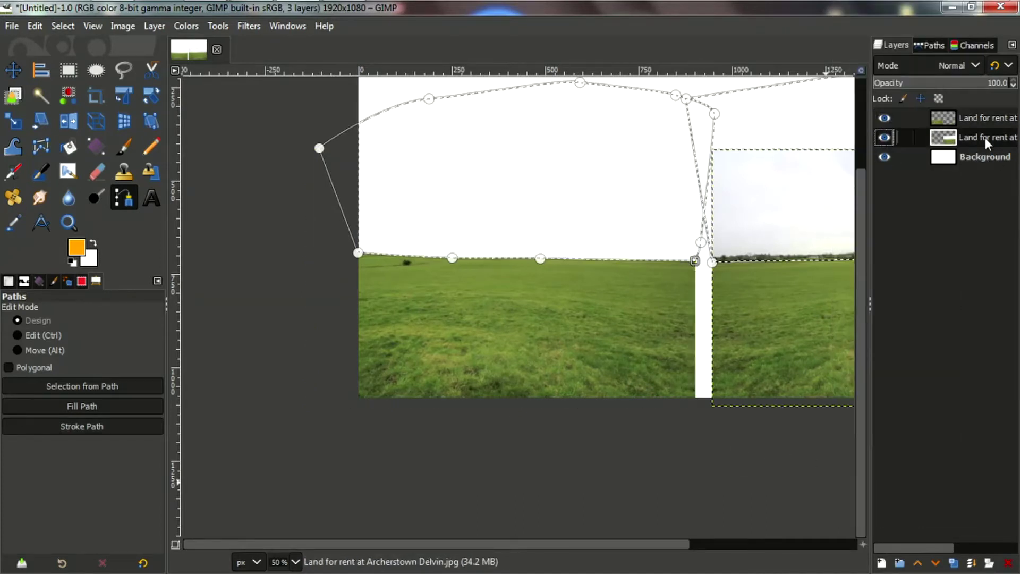
key("minus")
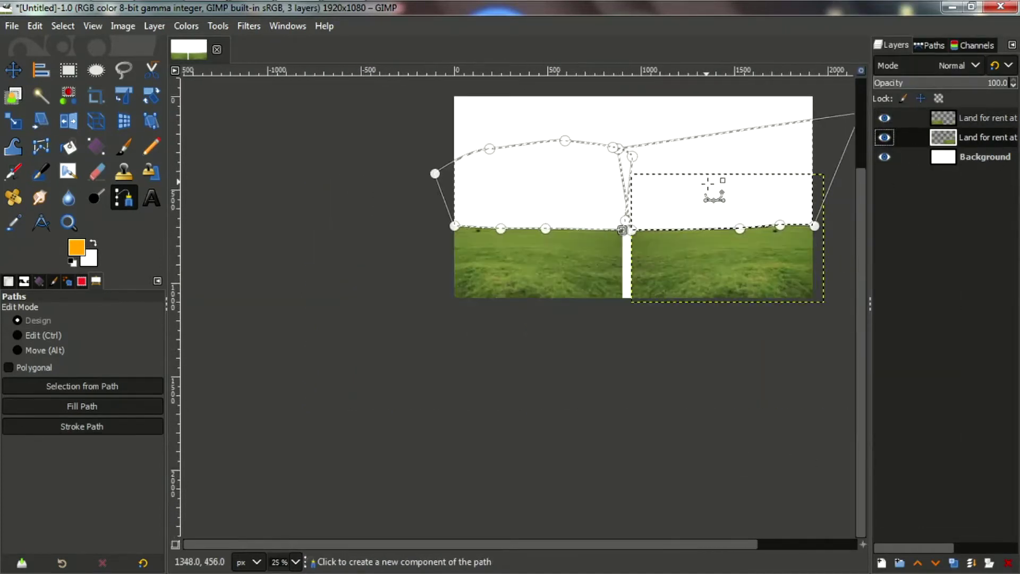
left_click(884, 157)
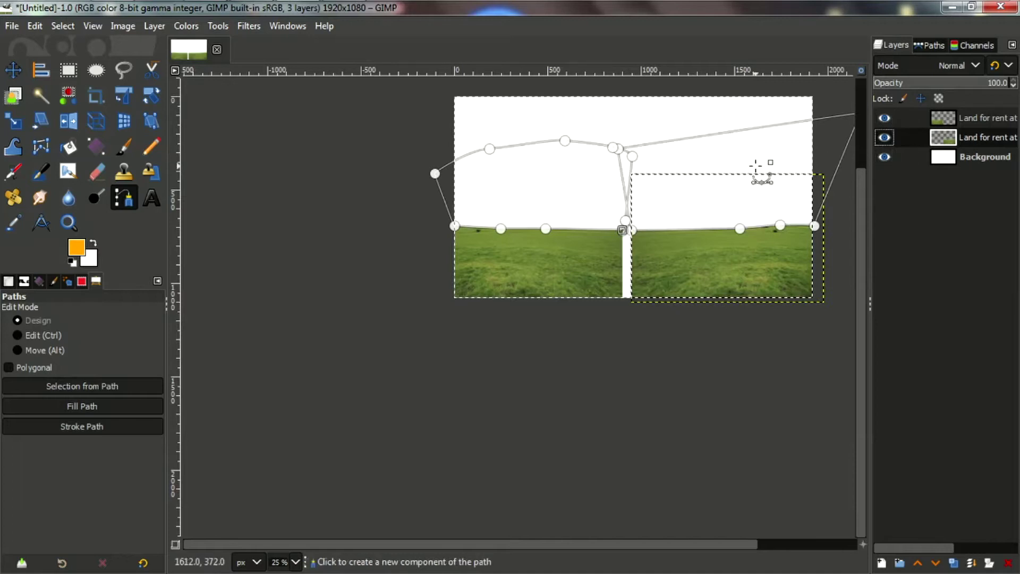
Slide the right grass layer right and the left grass layer left, opening a wide white central strip
key("m")
key("minus")
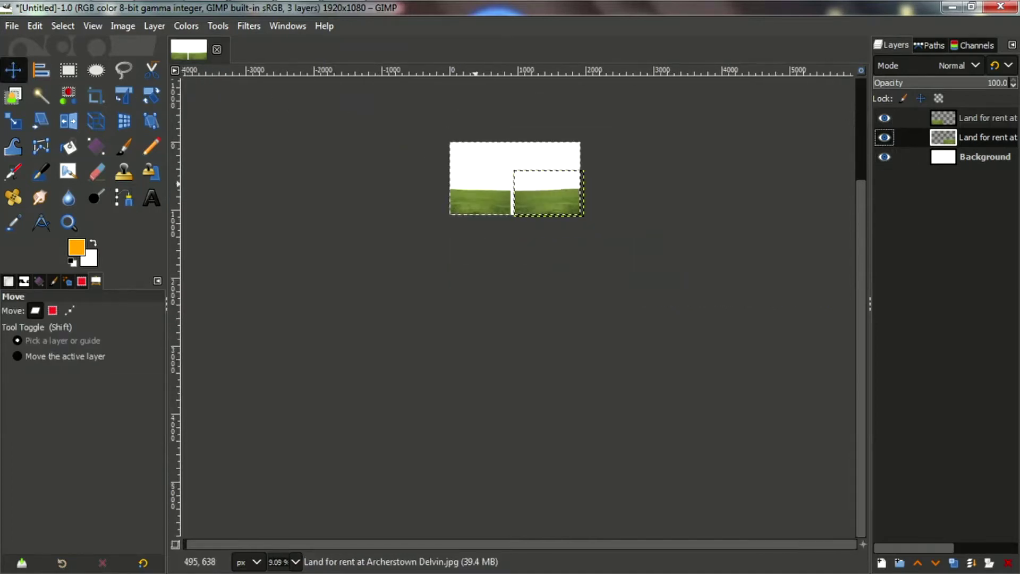
scroll(257, 122, "up", 3, "ctrl")
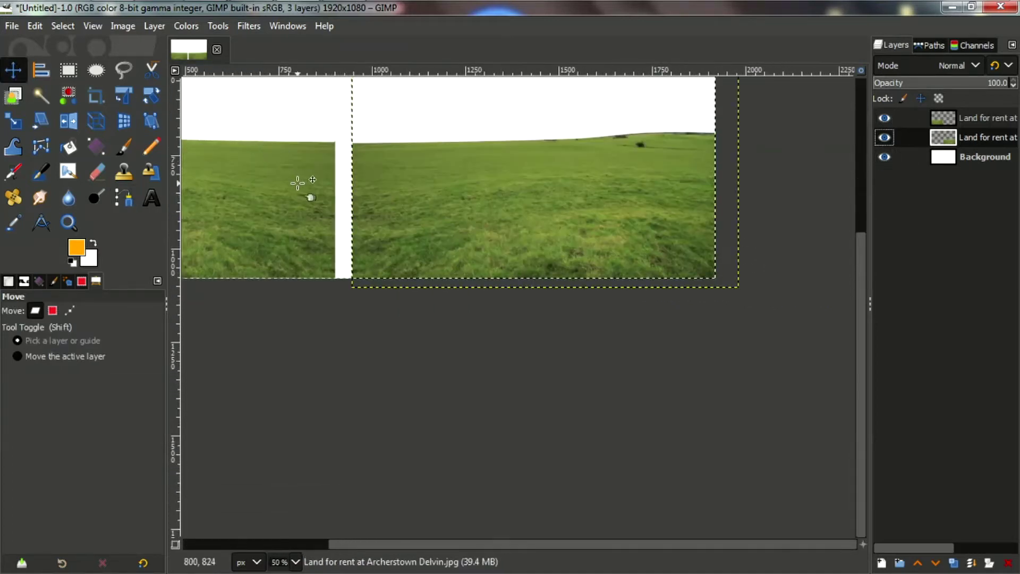
scroll(271, 170, "down", 3, "ctrl")
scroll(255, 170, "up", 2, "ctrl")
scroll(381, 247, "up", 2, "ctrl")
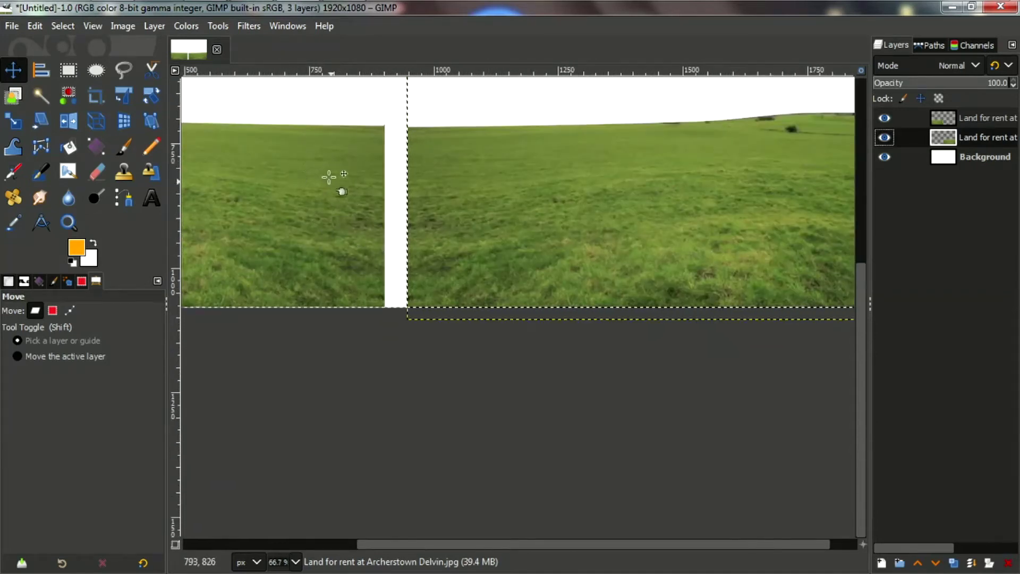
scroll(335, 193, "down", 2, "ctrl")
scroll(313, 194, "up", 1, "ctrl")
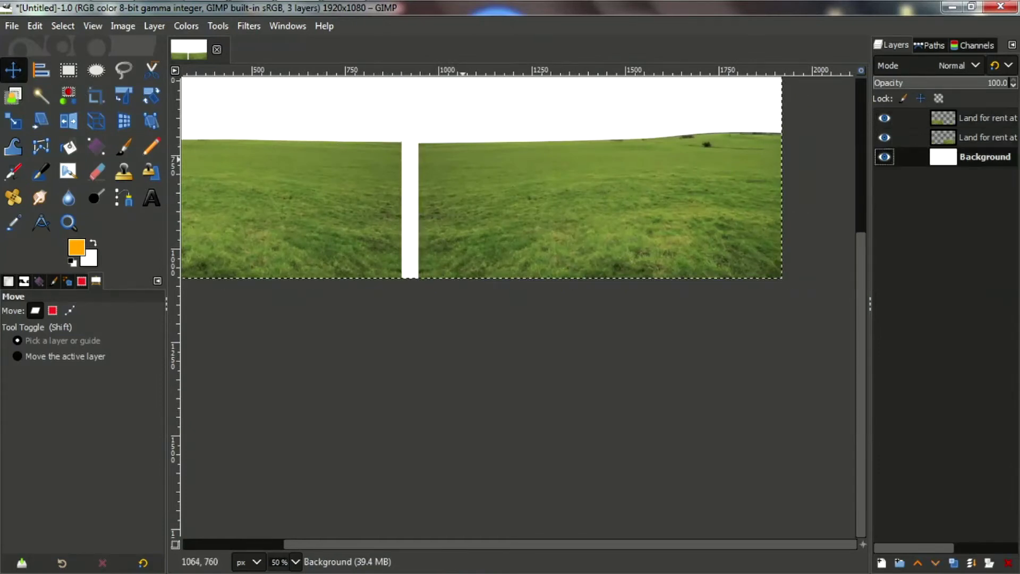
left_click_drag(539, 244, 557, 246)
mouse_move(333, 244)
left_mouse_down()
mouse_move(301, 246)
mouse_move(314, 239)
left_mouse_up()
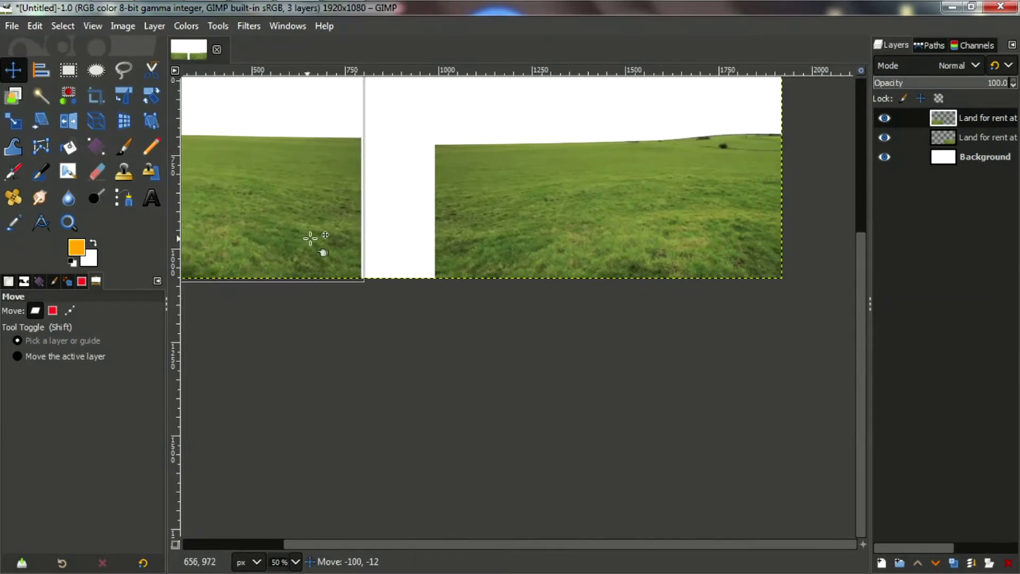
left_click_drag(532, 231, 550, 222)
key("minus")
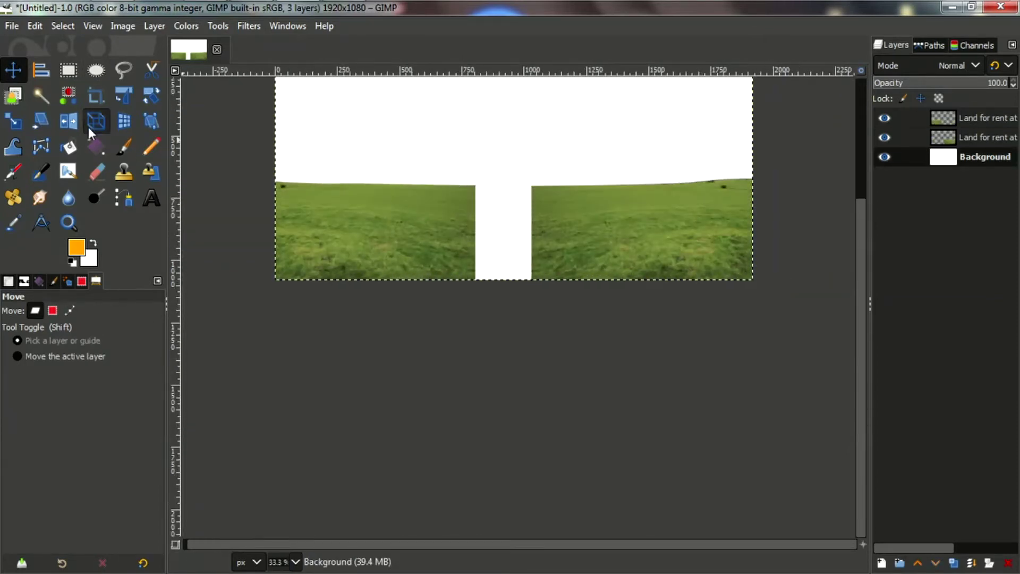
left_click(124, 198)
Draw a closed curved path along both river banks and turn it into a selection
key("1")
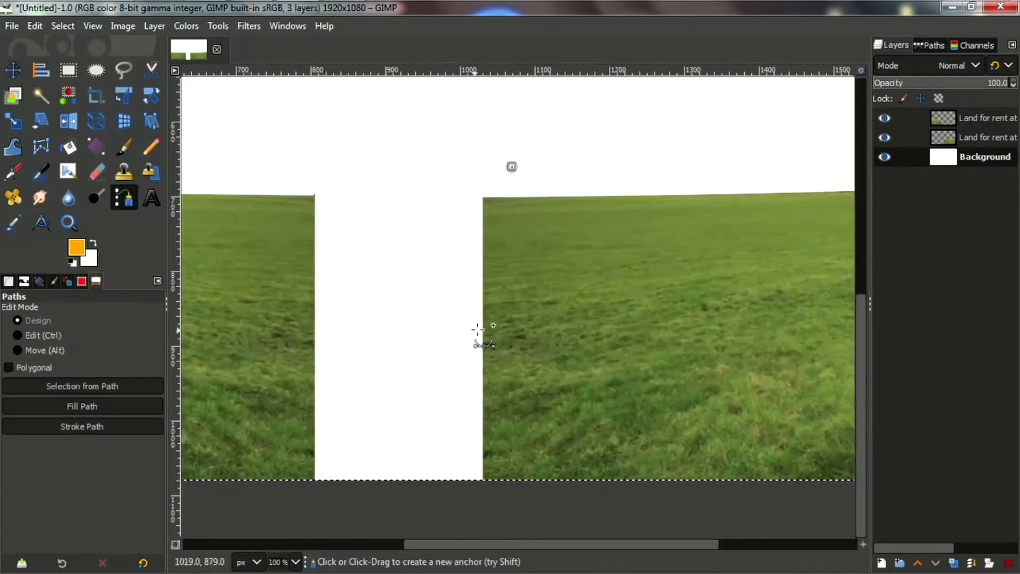
left_click_drag(474, 331, 417, 380)
scroll(479, 339, "down", 3)
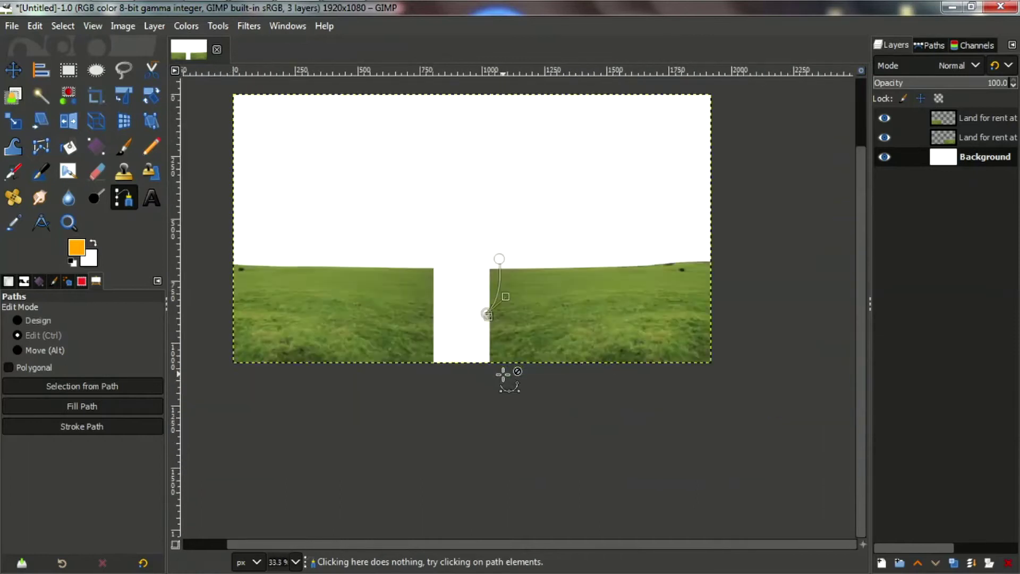
scroll(487, 319, "up", 1)
left_click_drag(479, 285, 487, 292)
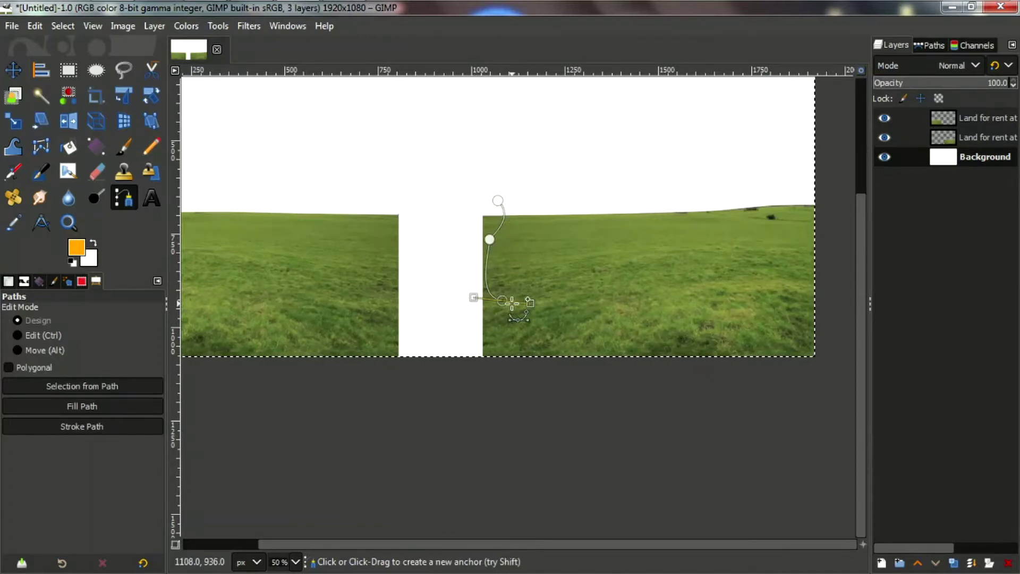
left_click(471, 373)
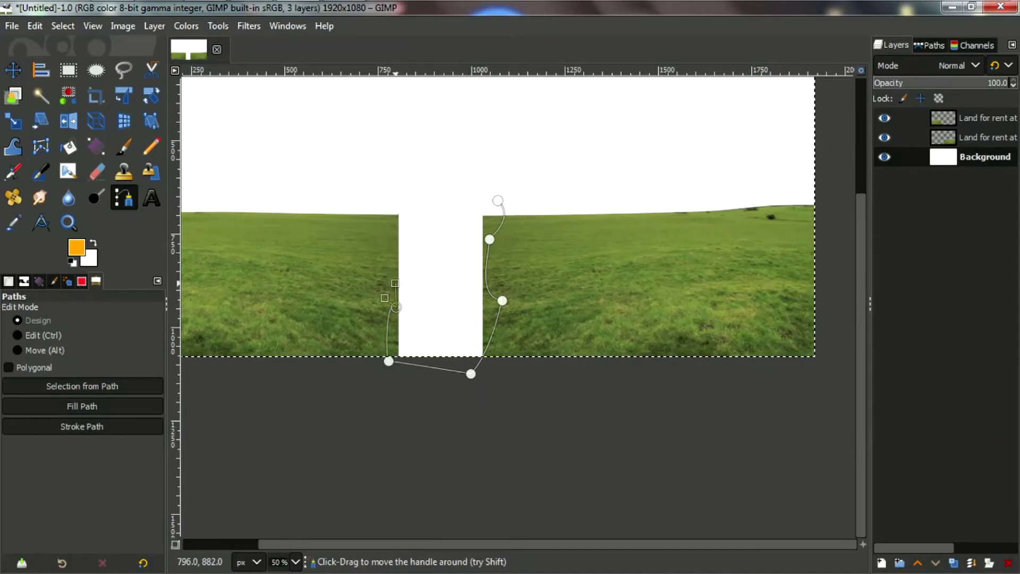
left_click(387, 275)
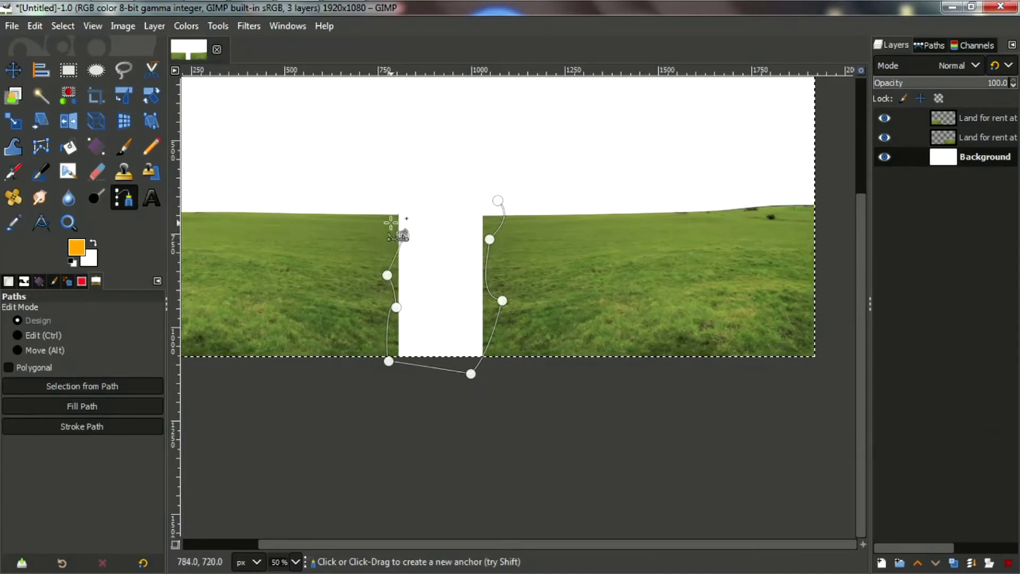
scroll(402, 235, "up", 3)
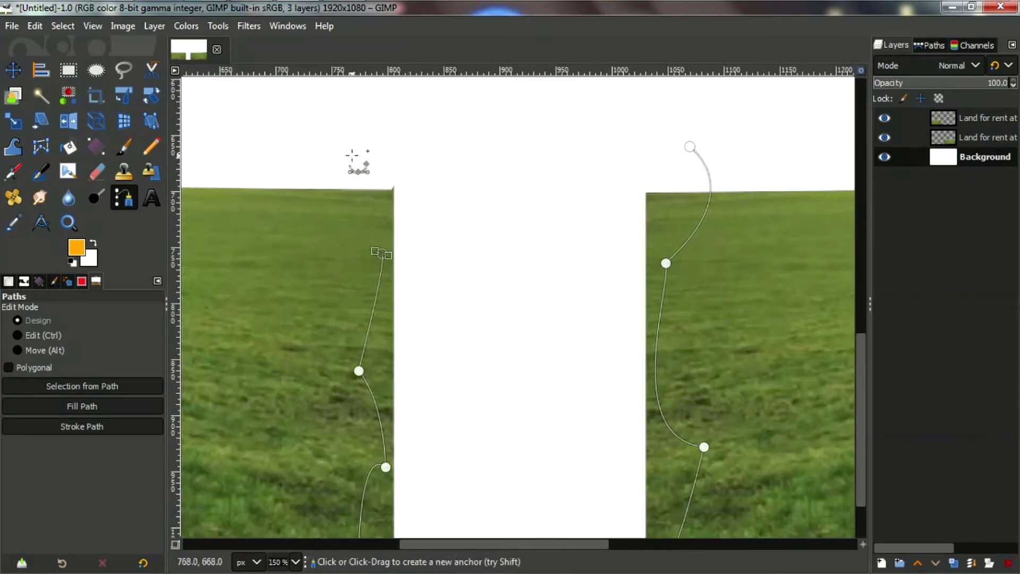
left_click(690, 147)
key("Return")
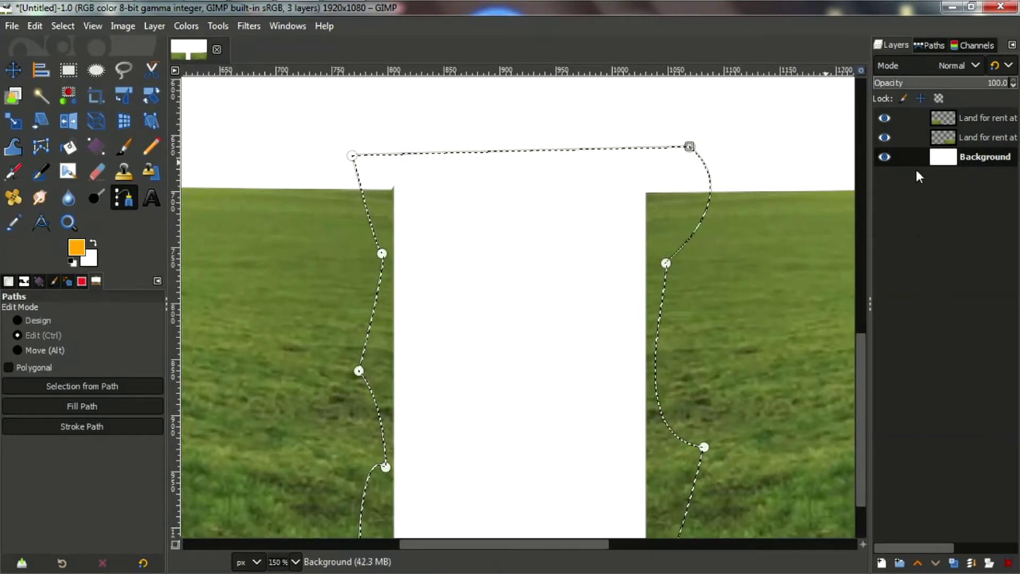
Delete the grass inside the river outline and clear the selection
left_click(946, 137)
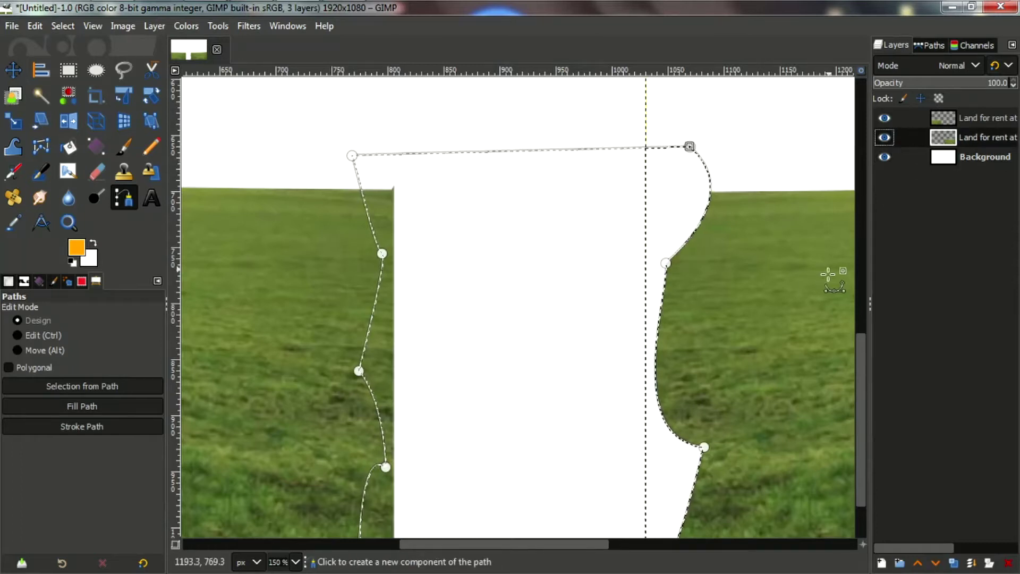
left_click(943, 114)
key("Delete")
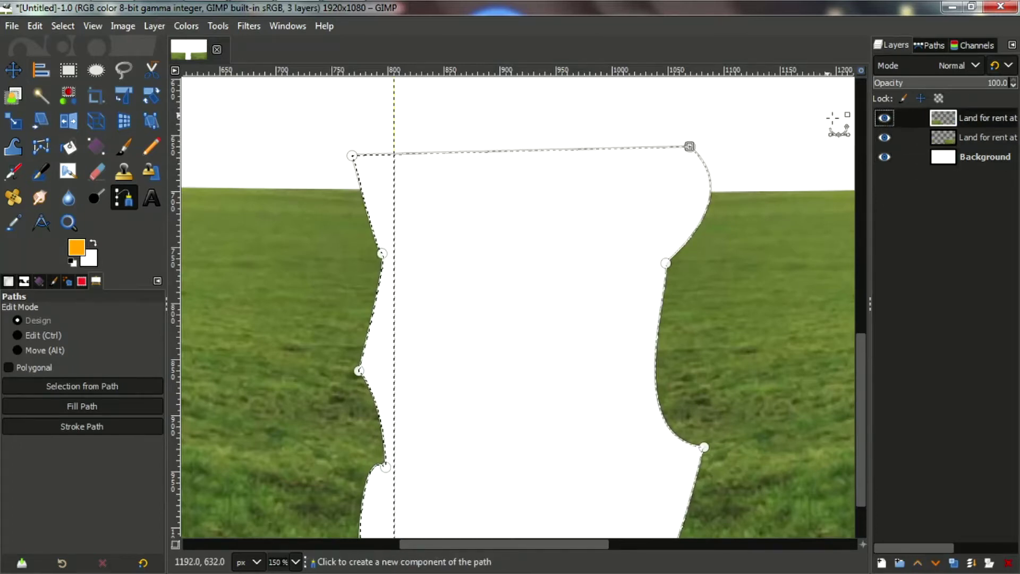
key("ctrl+shift+a")
Feather the left riverbank's edge with a soft eraser at 39.2 opacity
key("m")
key("1")
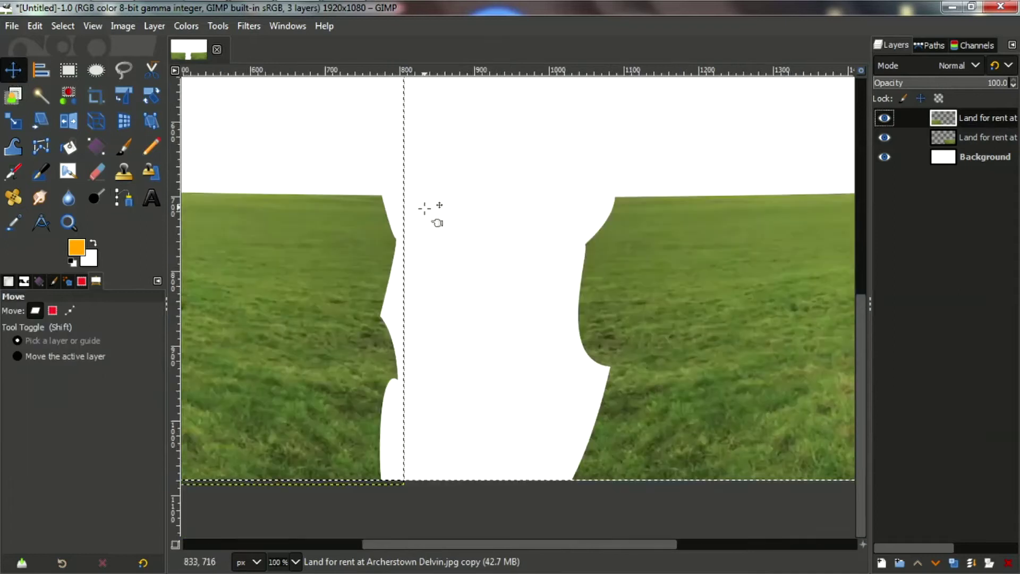
left_click(97, 171)
scroll(417, 388, "up", 1)
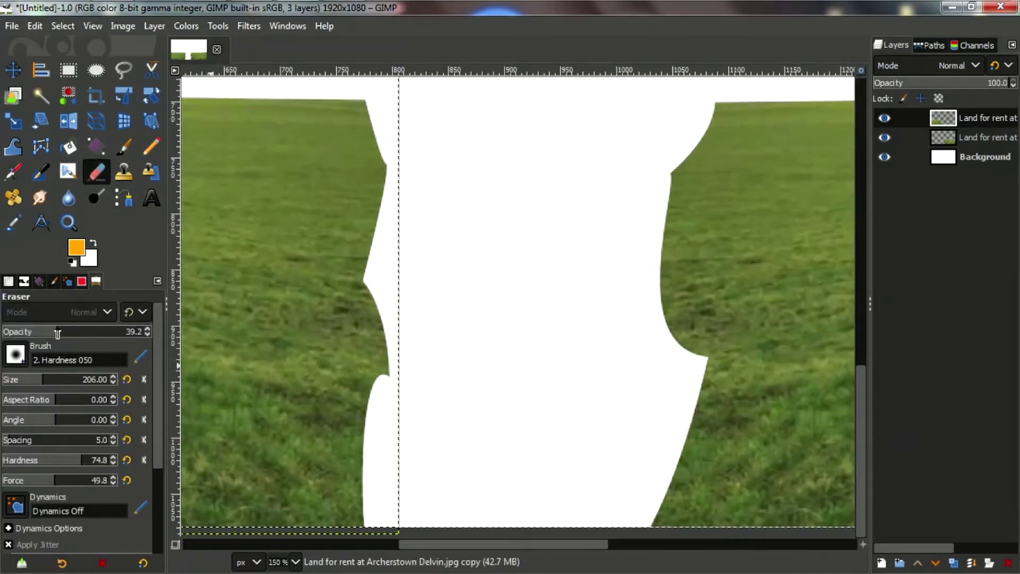
left_click(468, 356)
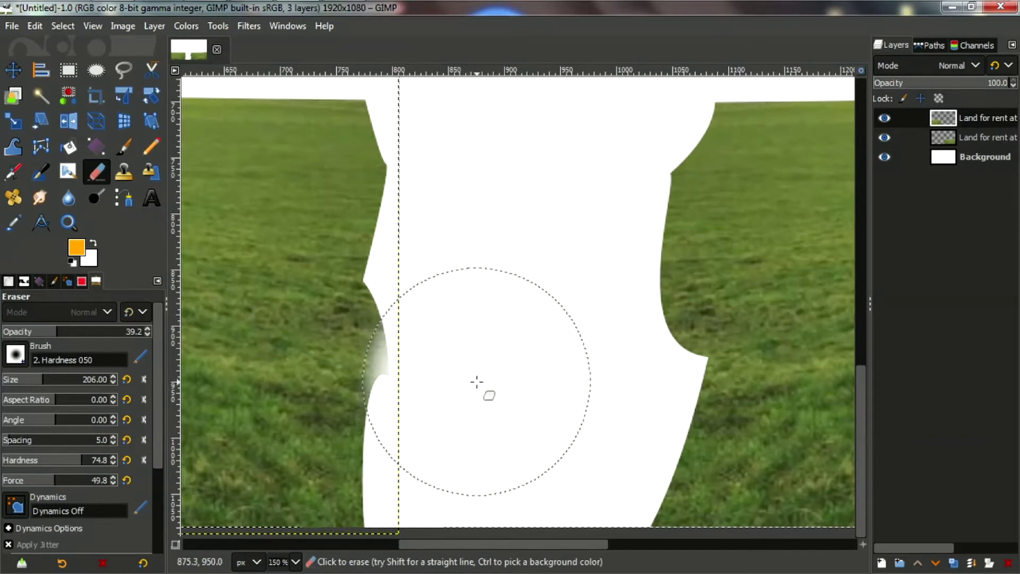
left_click_drag(462, 412, 464, 450)
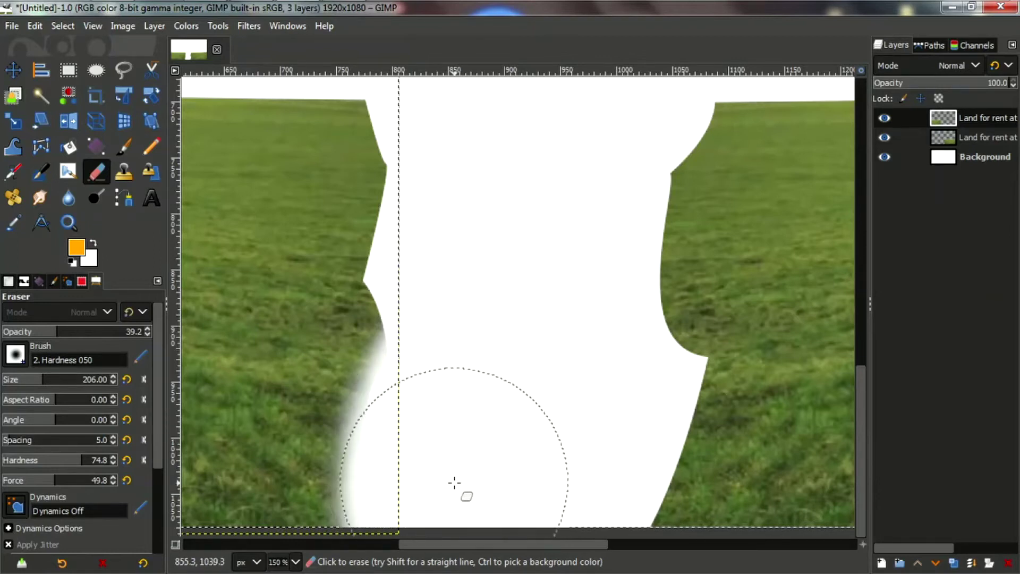
mouse_move(457, 423)
left_mouse_down()
mouse_move(461, 298)
mouse_move(481, 289)
mouse_move(462, 285)
mouse_move(449, 299)
mouse_move(461, 277)
mouse_move(417, 250)
mouse_move(425, 269)
mouse_move(455, 244)
mouse_move(421, 213)
mouse_move(439, 149)
left_mouse_up()
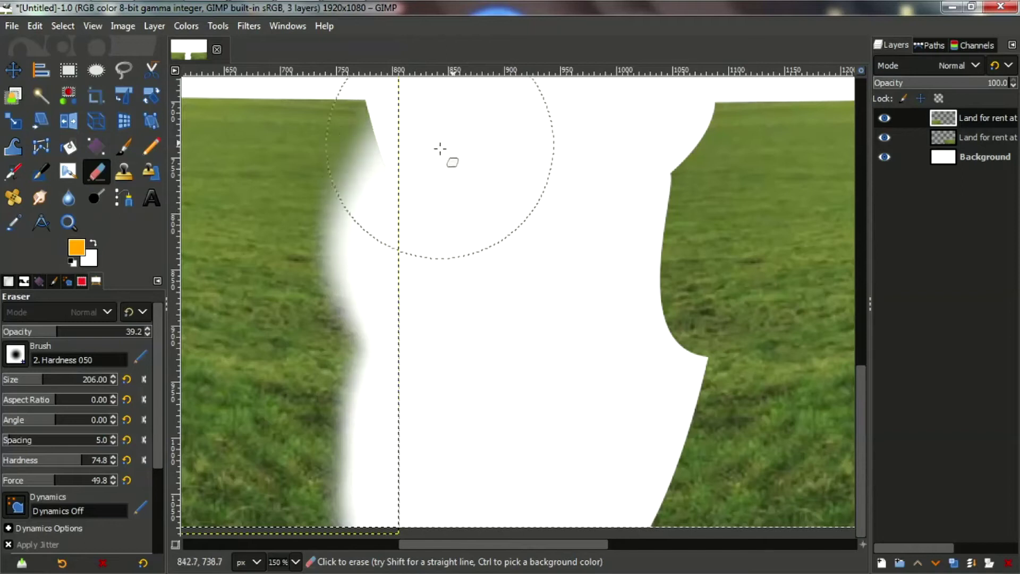
Continue fading the left bank up to the horizon and reduce the eraser size to 91
scroll(439, 148, "up", 3)
mouse_move(444, 214)
left_mouse_down()
mouse_move(429, 221)
mouse_move(431, 176)
mouse_move(437, 205)
left_mouse_up()
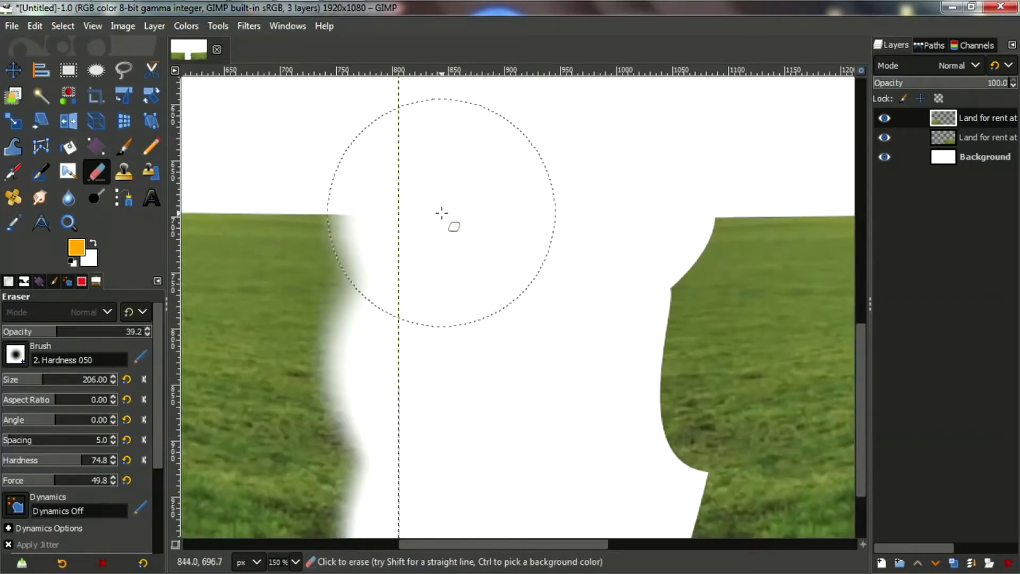
scroll(440, 212, "down", 3)
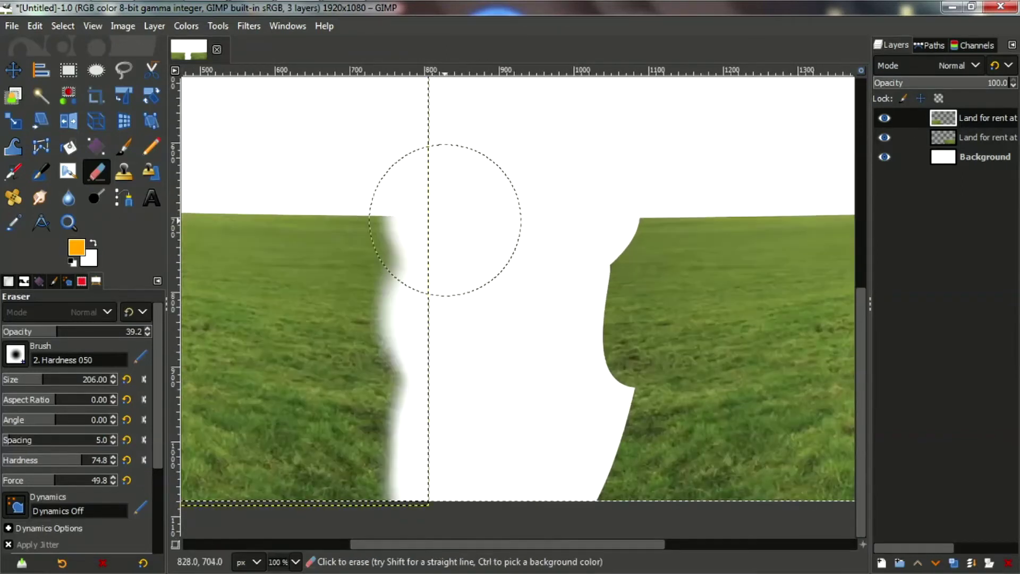
left_click_drag(13, 380, 7, 380)
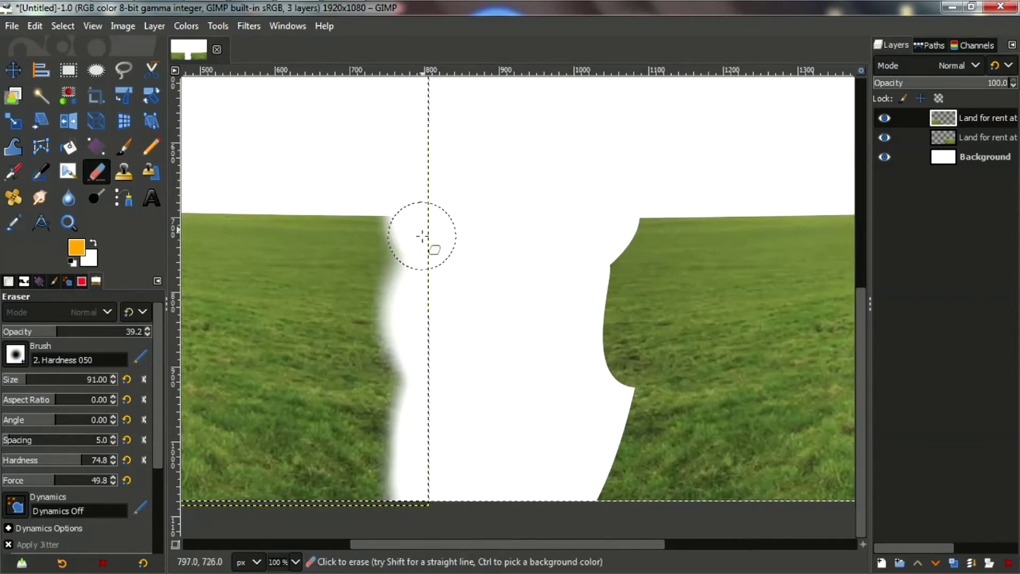
scroll(688, 234, "down", 2)
scroll(660, 237, "up", 2)
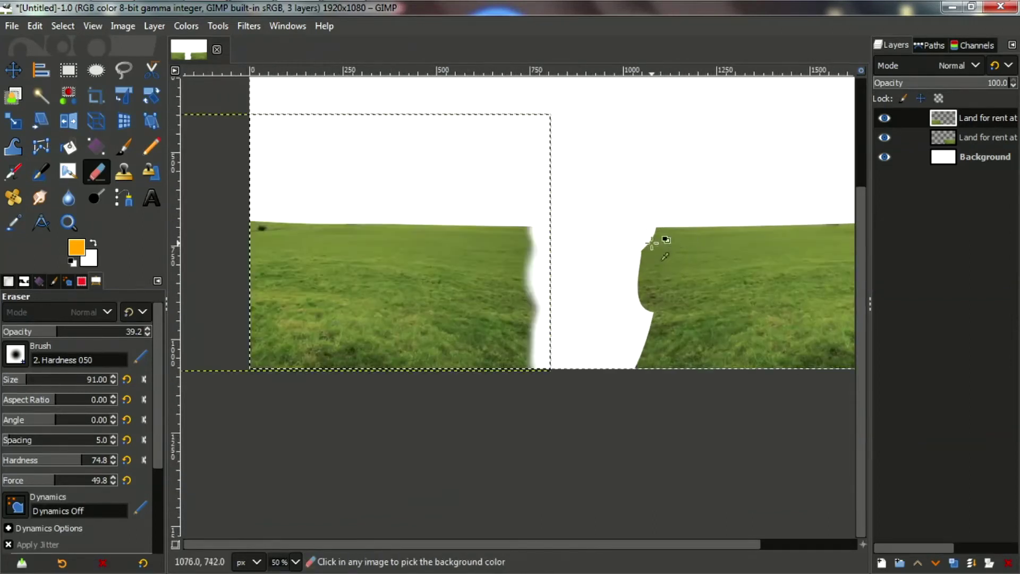
scroll(629, 220, "up", 1)
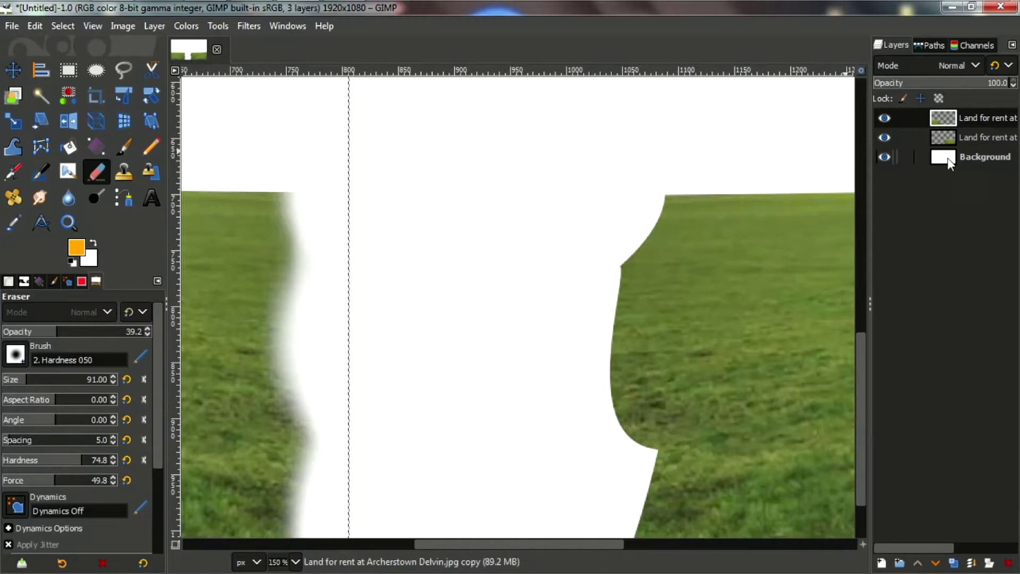
Feather the top and lower inner edges of the second 'Land for rent at' grass layer
left_click(940, 136)
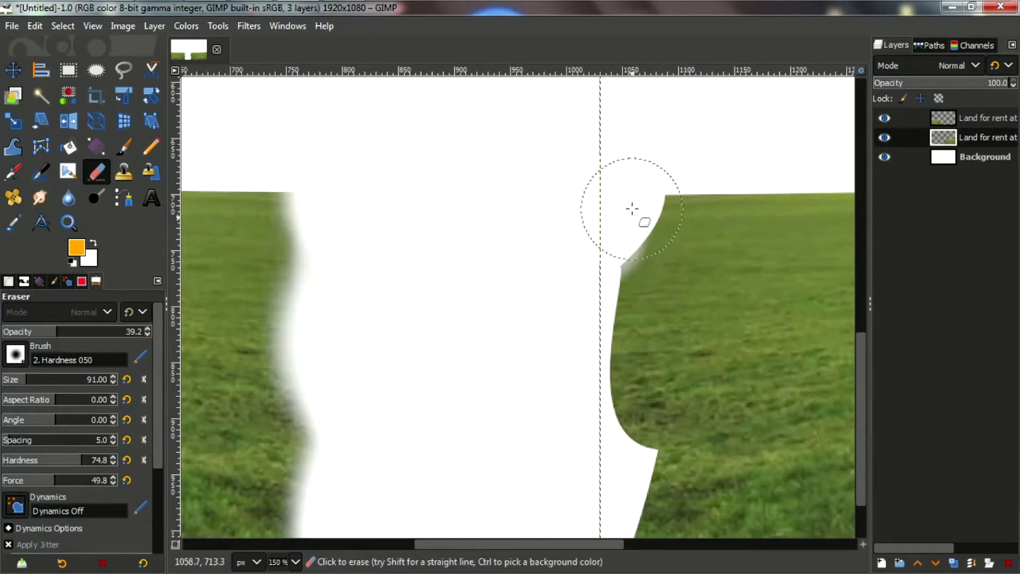
mouse_move(639, 174)
left_mouse_down()
mouse_move(616, 197)
mouse_move(669, 181)
mouse_move(638, 210)
left_mouse_up()
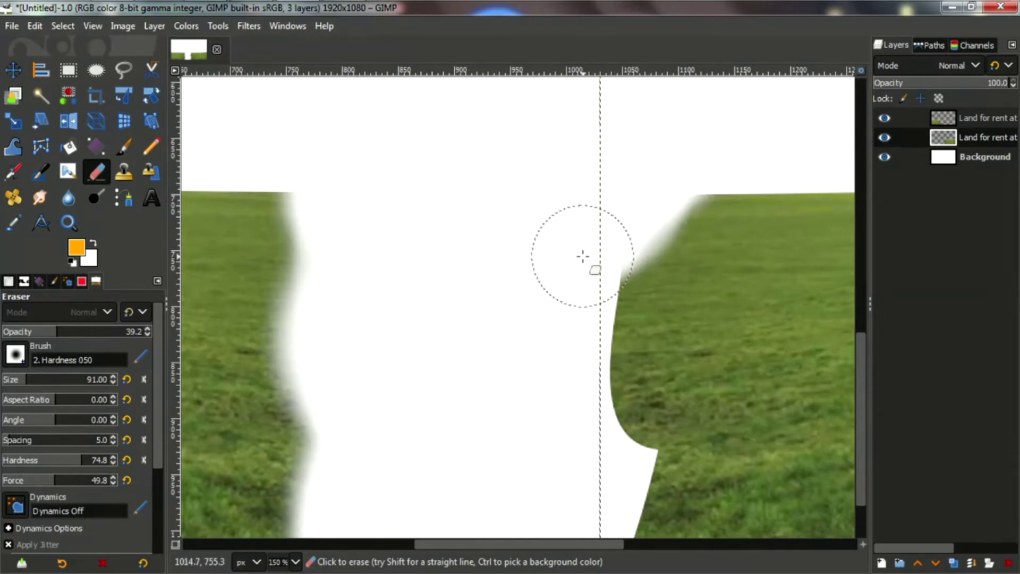
mouse_move(568, 280)
left_mouse_down()
mouse_move(611, 240)
mouse_move(605, 266)
mouse_move(627, 250)
mouse_move(594, 257)
mouse_move(556, 336)
left_mouse_up()
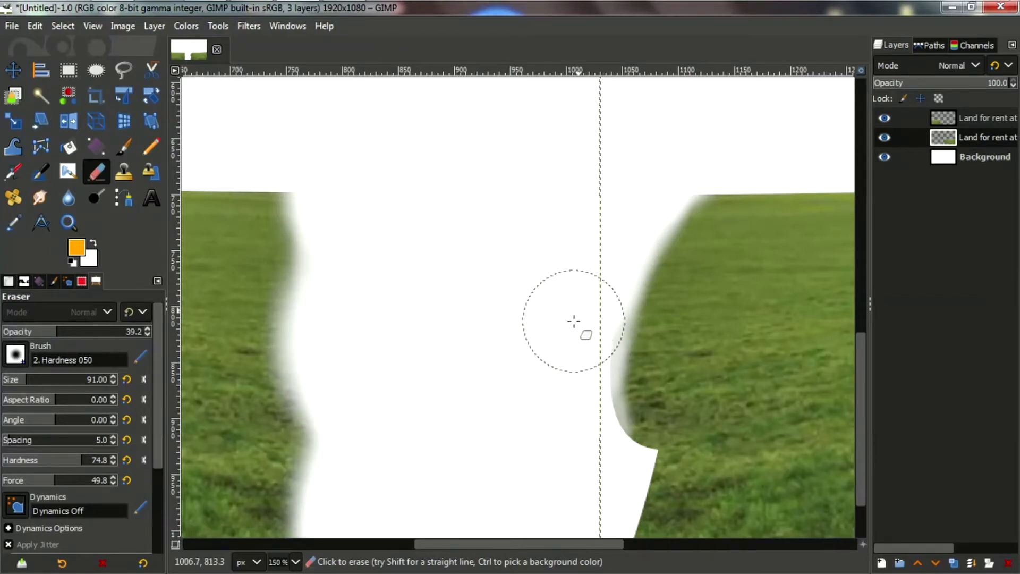
scroll(595, 325, "up", 2, "ctrl")
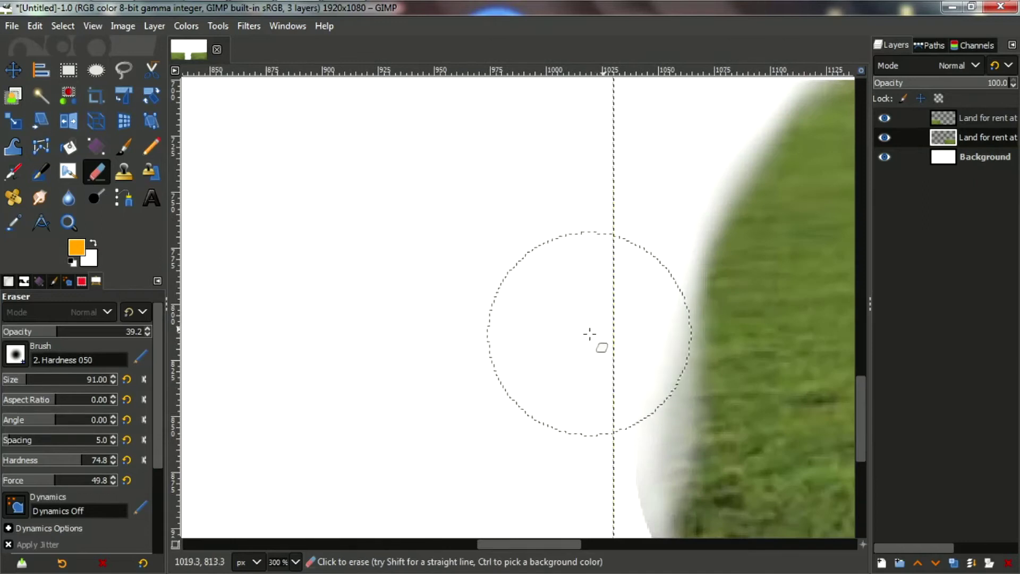
scroll(600, 385, "down", 2, "ctrl")
scroll(599, 386, "up", 1, "ctrl")
mouse_move(614, 458)
left_mouse_down()
mouse_move(630, 465)
mouse_move(584, 357)
left_mouse_up()
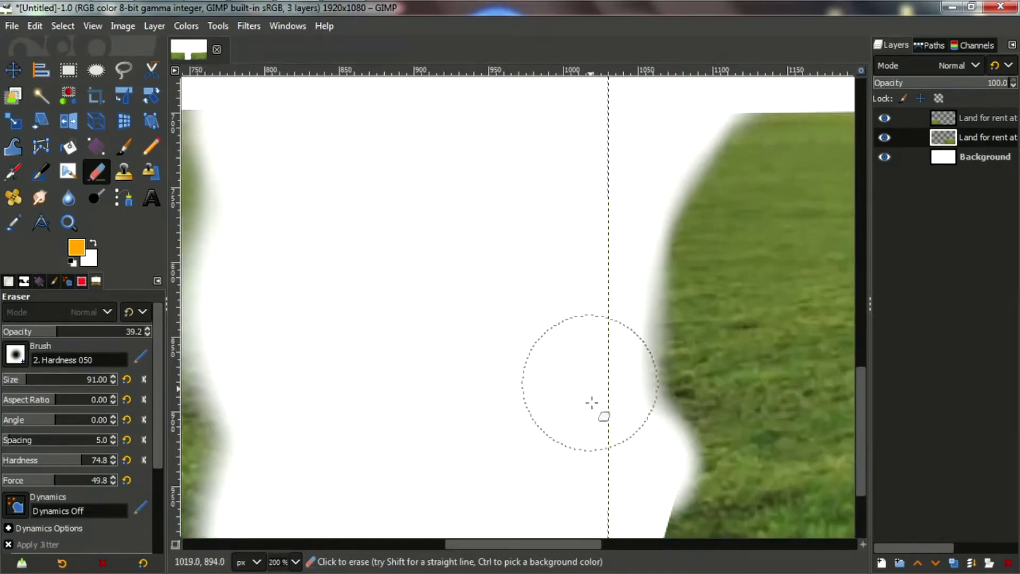
mouse_move(592, 403)
left_mouse_down()
mouse_move(610, 442)
mouse_move(610, 501)
mouse_move(648, 440)
left_mouse_up()
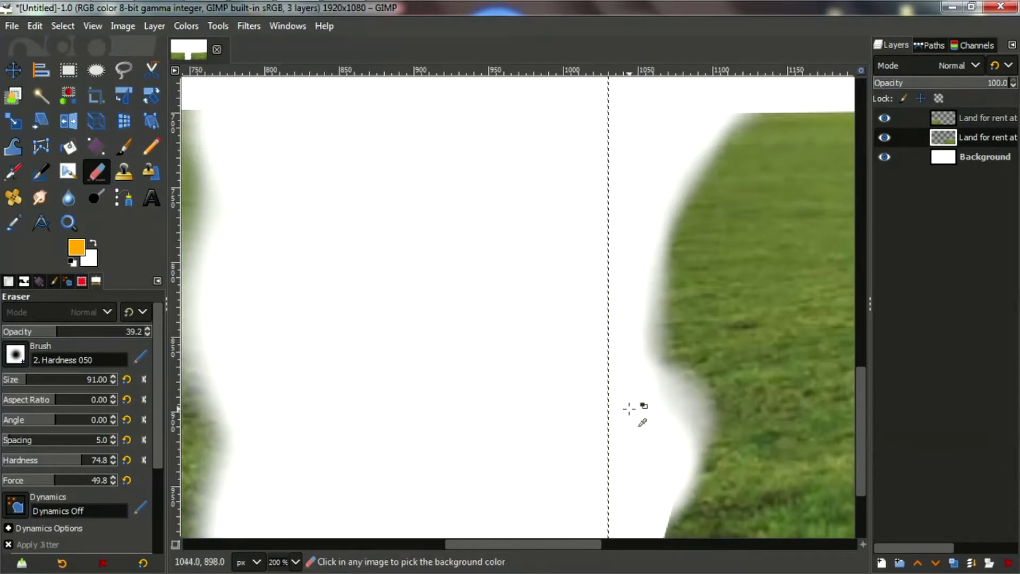
Undo the last stroke and erase along the diagonal right grass edge instead
key("ctrl+z")
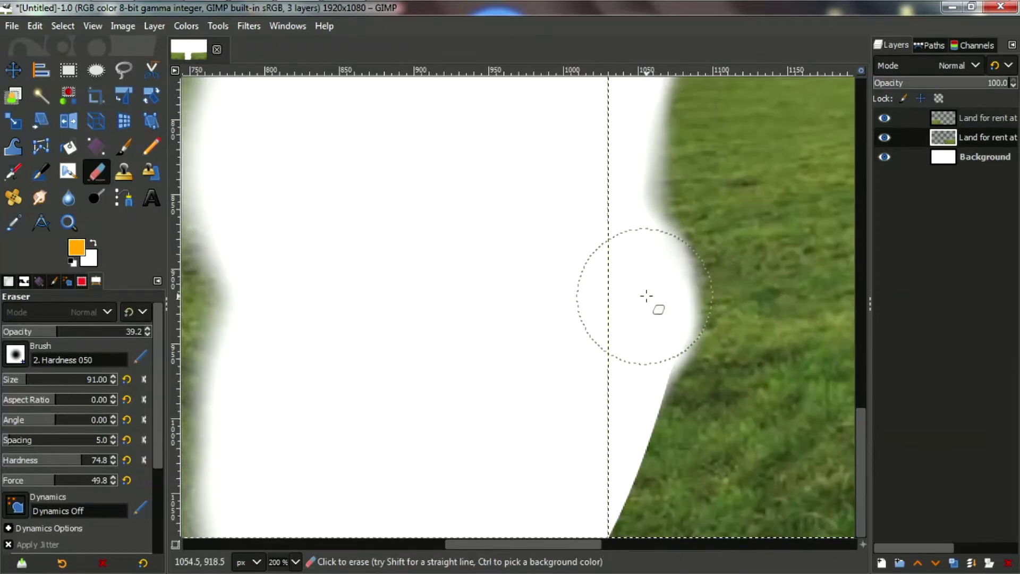
mouse_move(646, 296)
left_mouse_down()
mouse_move(661, 335)
mouse_move(552, 504)
mouse_move(565, 501)
mouse_move(625, 317)
mouse_move(655, 337)
mouse_move(640, 425)
mouse_move(587, 535)
mouse_move(600, 565)
left_mouse_up()
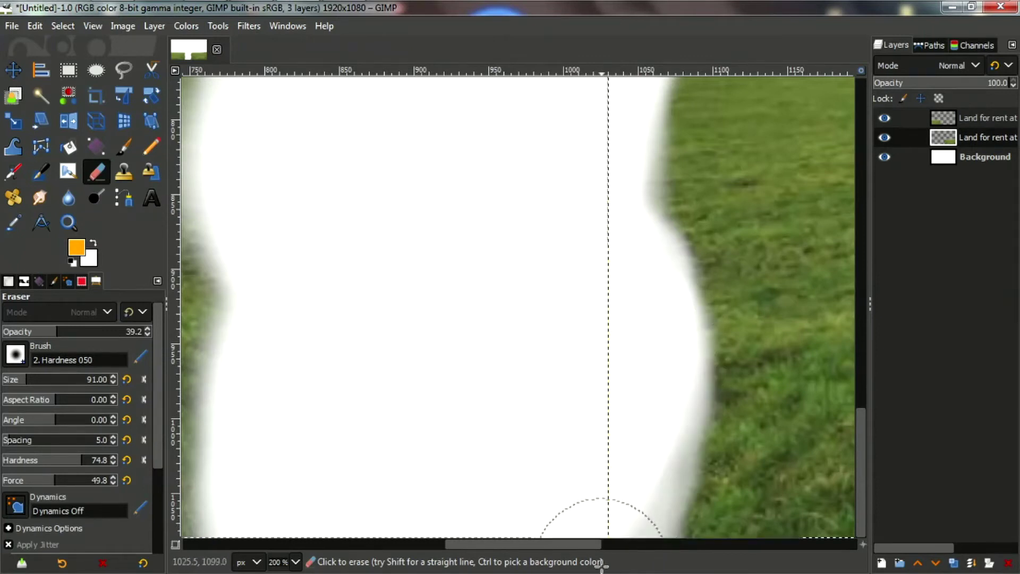
scroll(573, 510, "down", 4)
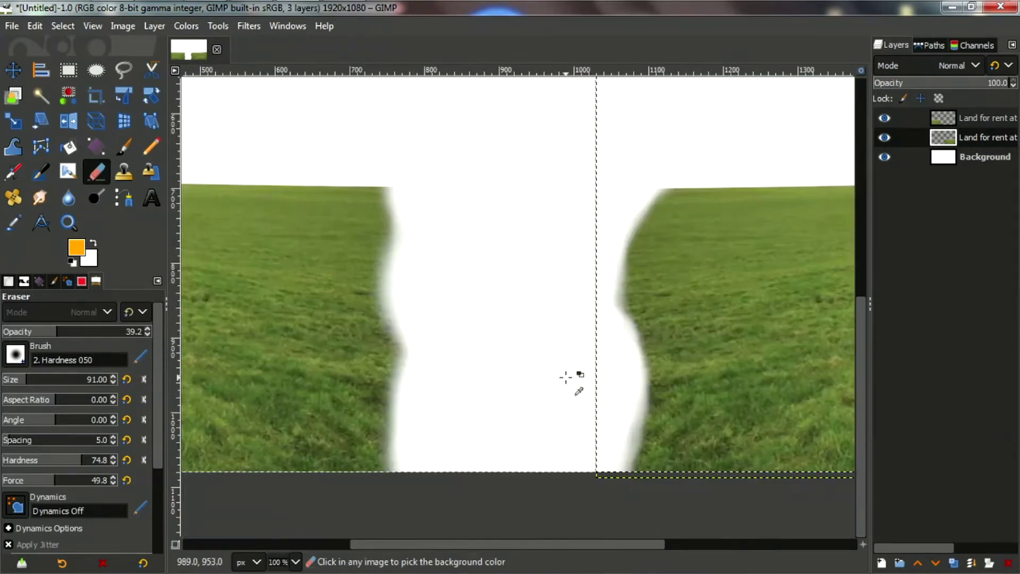
scroll(560, 277, "up", 4)
scroll(473, 216, "up", 1)
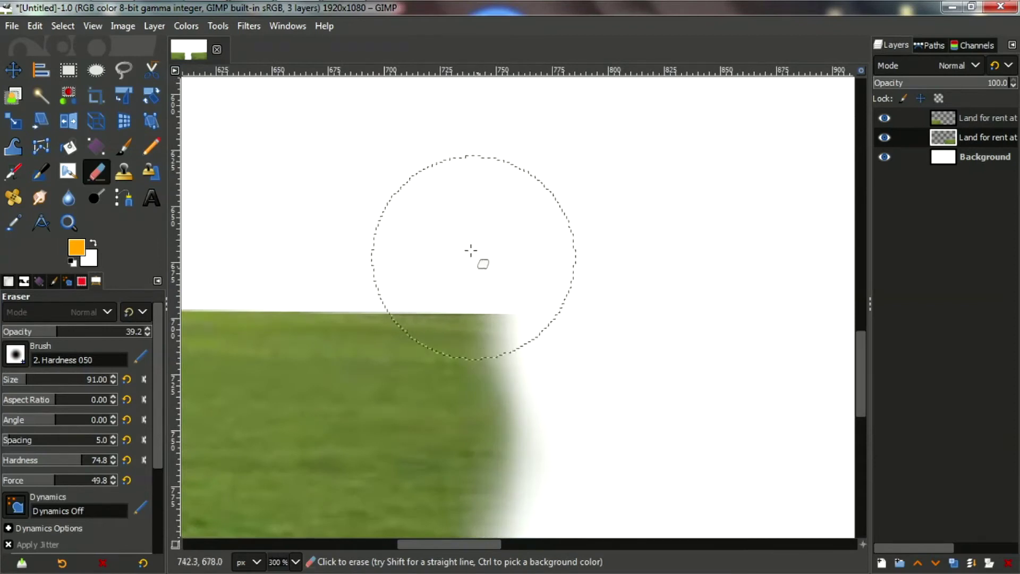
Round off the inner edge of the top (left) grass layer with the eraser
left_click(983, 117)
left_click_drag(435, 201, 567, 294)
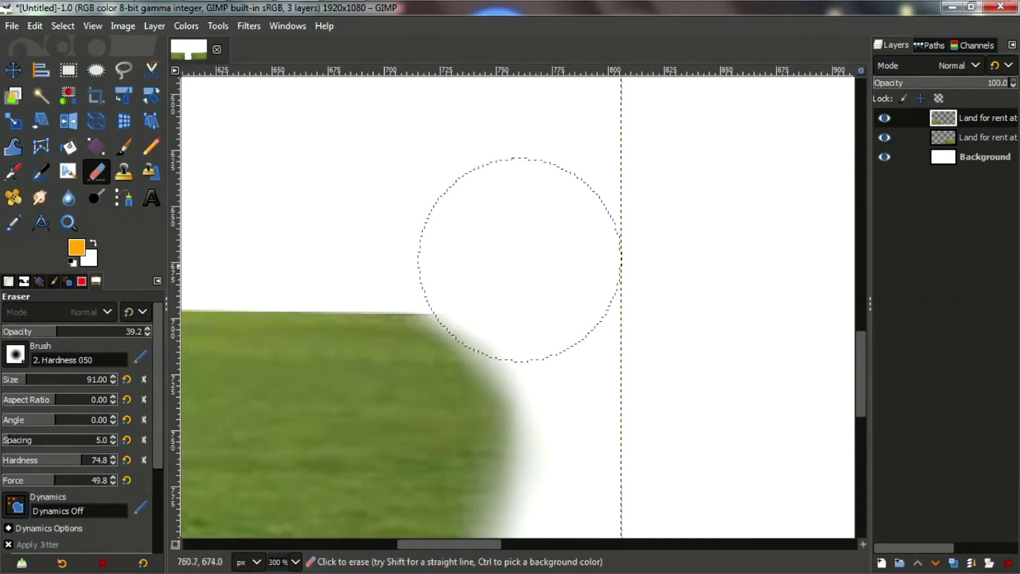
scroll(707, 297, "down", 3)
scroll(742, 292, "up", 3)
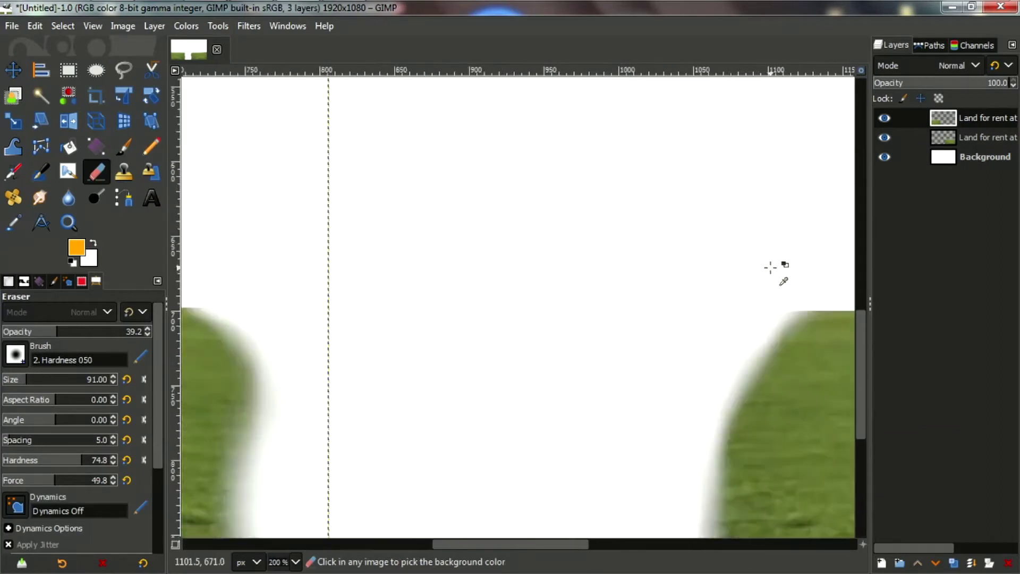
scroll(767, 255, "up", 1)
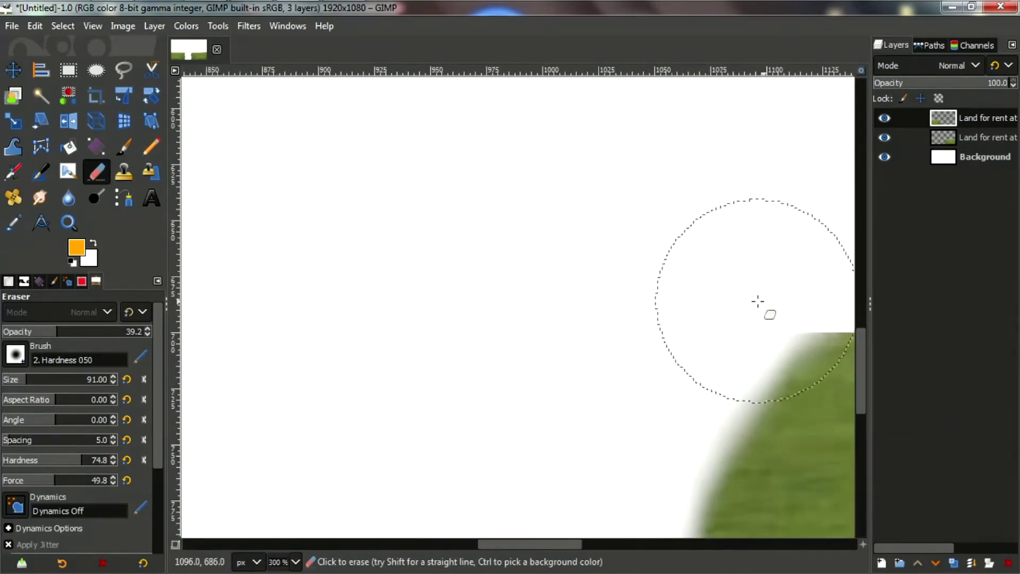
Return to the second grass layer and raise the eraser opacity to 94.7
left_click(940, 137)
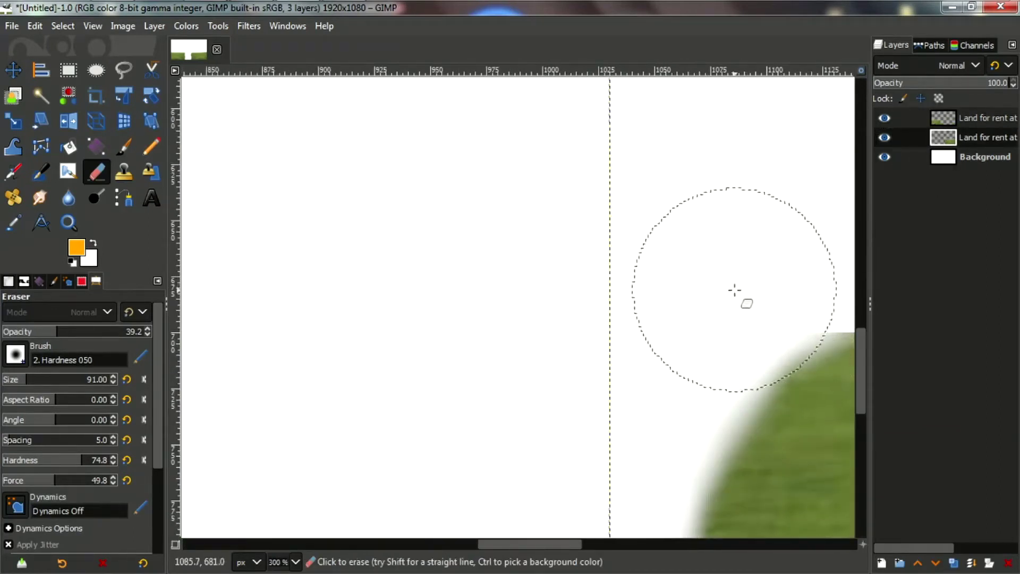
scroll(804, 271, "down", 3)
scroll(792, 282, "down", 1)
scroll(786, 278, "up", 2)
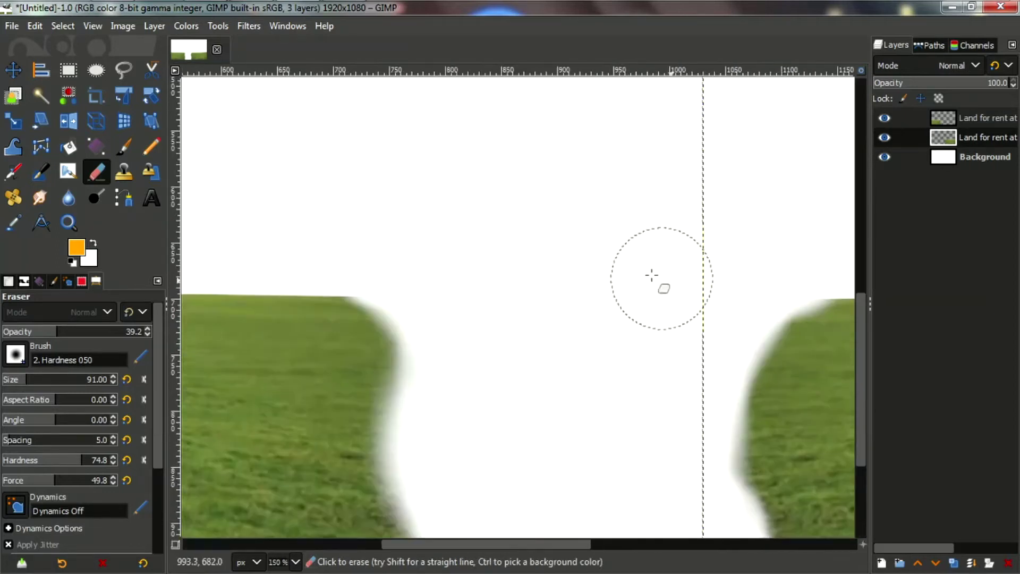
left_click(135, 329)
scroll(774, 319, "up", 1)
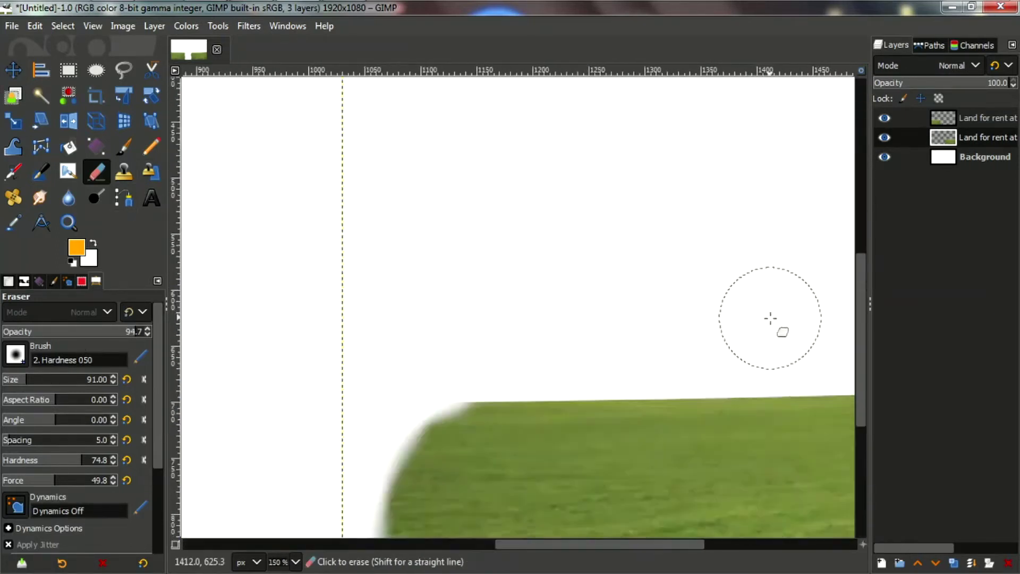
scroll(326, 378, "up", 2)
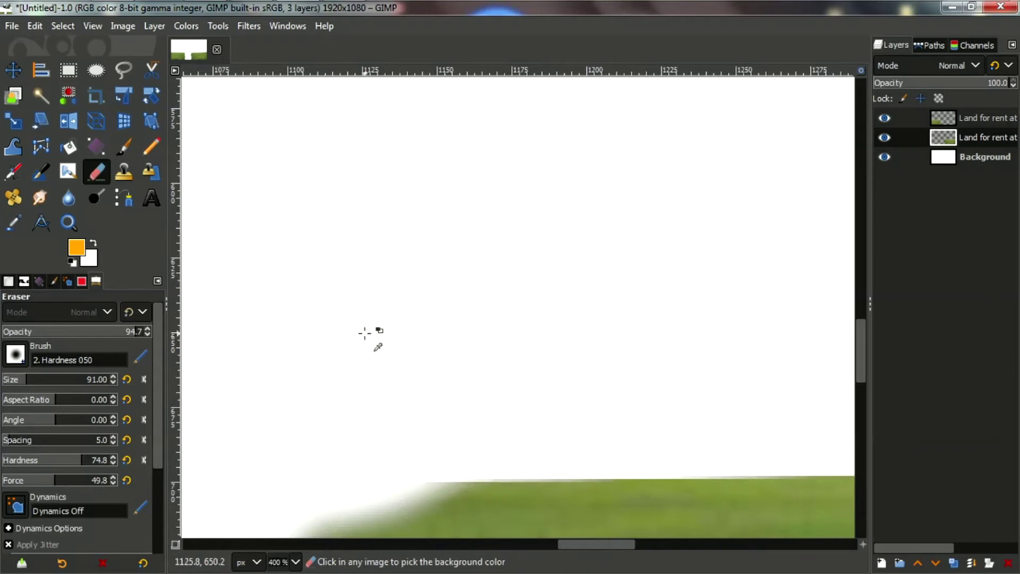
scroll(367, 335, "down", 4)
scroll(303, 353, "down", 4)
scroll(223, 350, "up", 3)
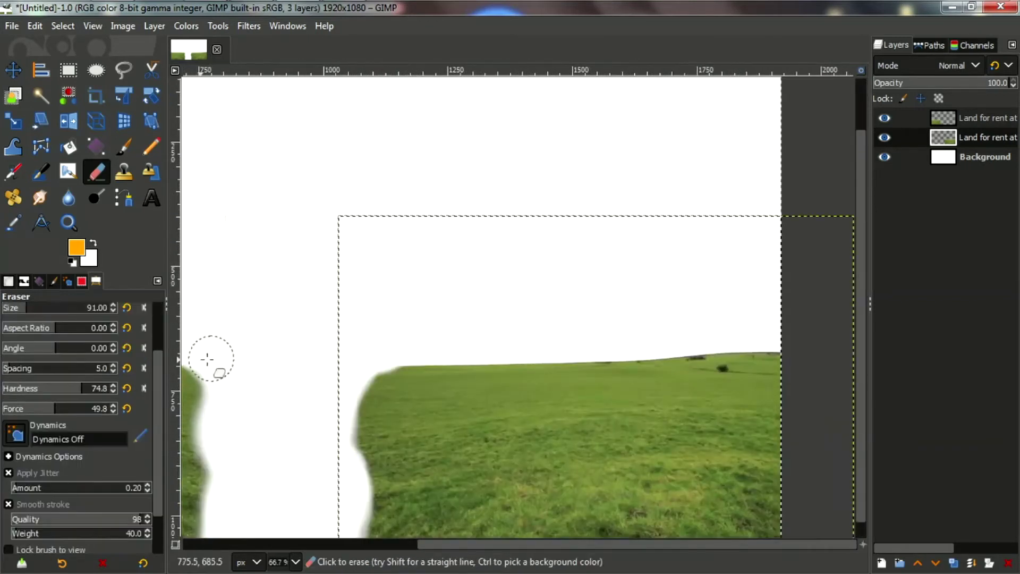
scroll(250, 348, "down", 3)
scroll(293, 332, "up", 2)
scroll(364, 367, "down", 2)
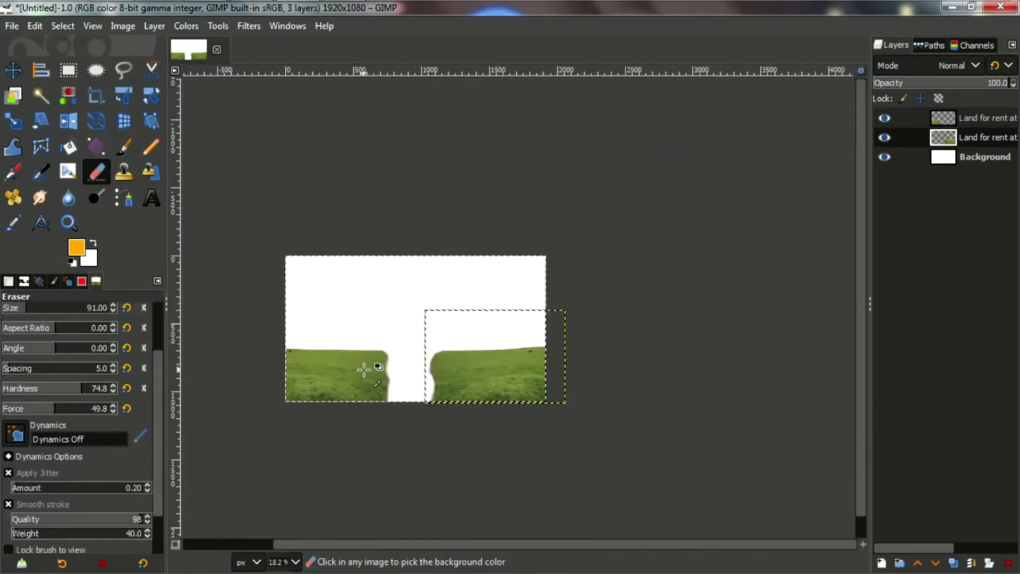
scroll(364, 371, "up", 1)
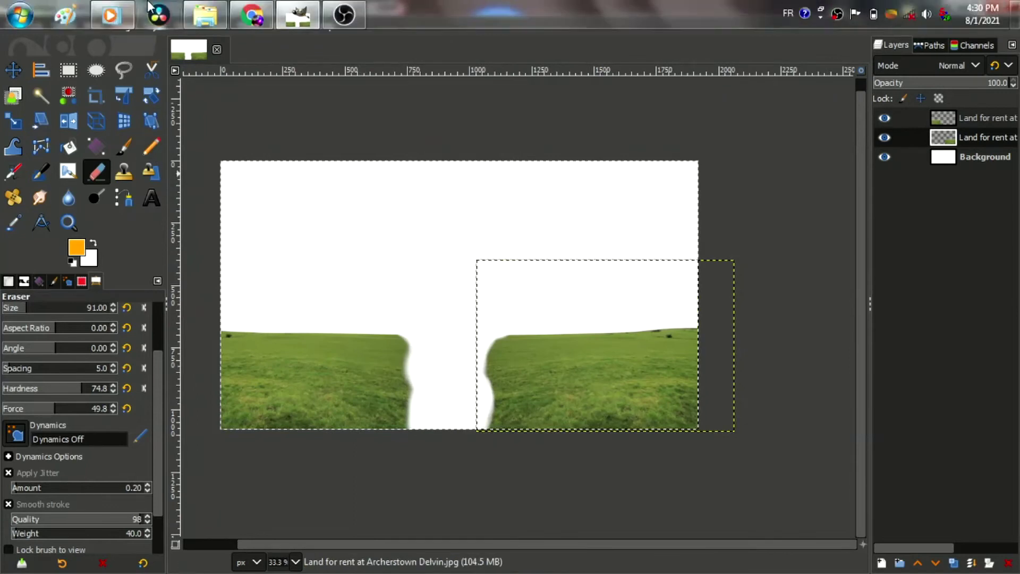
Bring in the river photo and raise its layer to the top of the stack
left_click(205, 8)
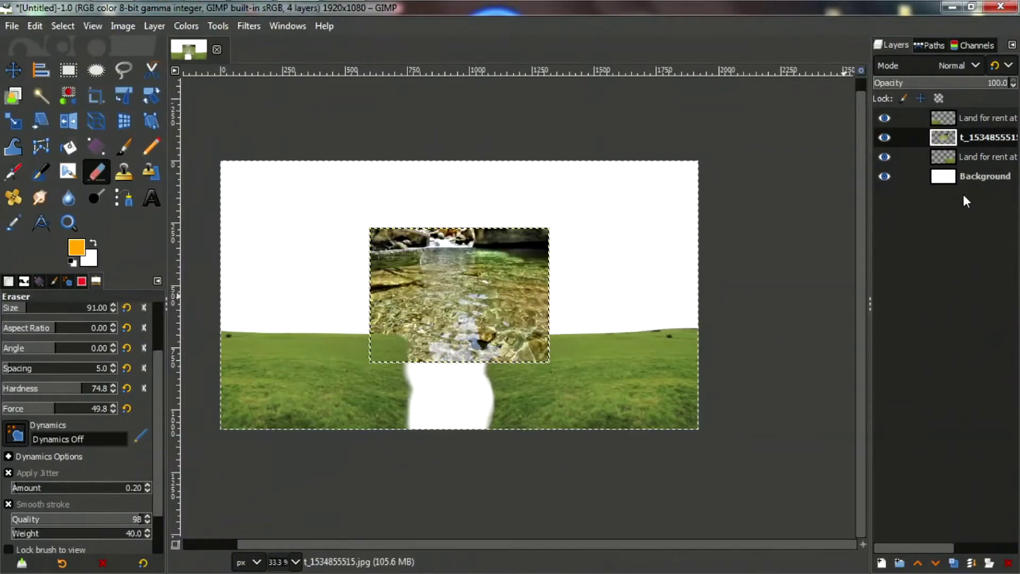
left_click(946, 146)
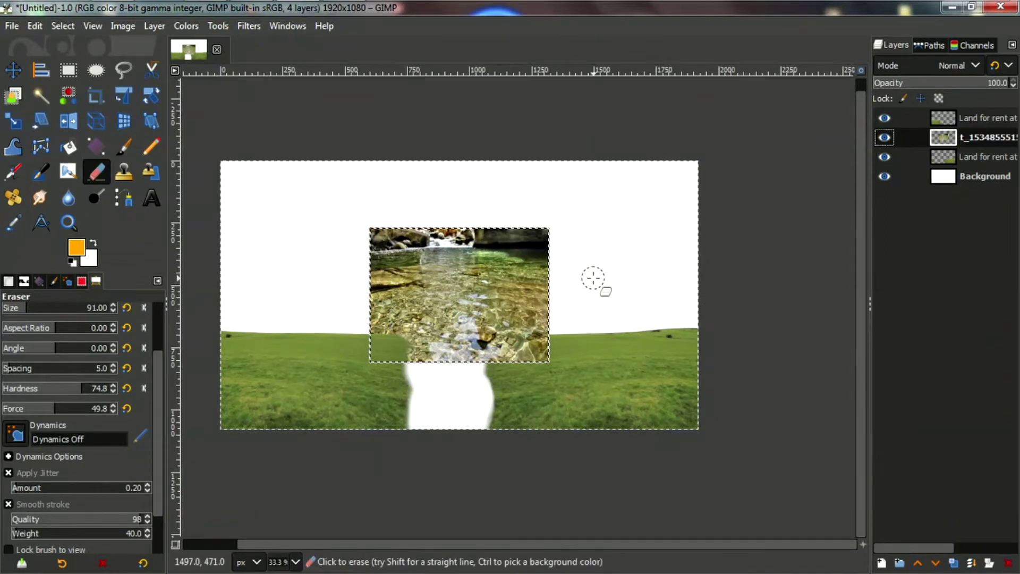
left_click_drag(999, 138, 999, 115)
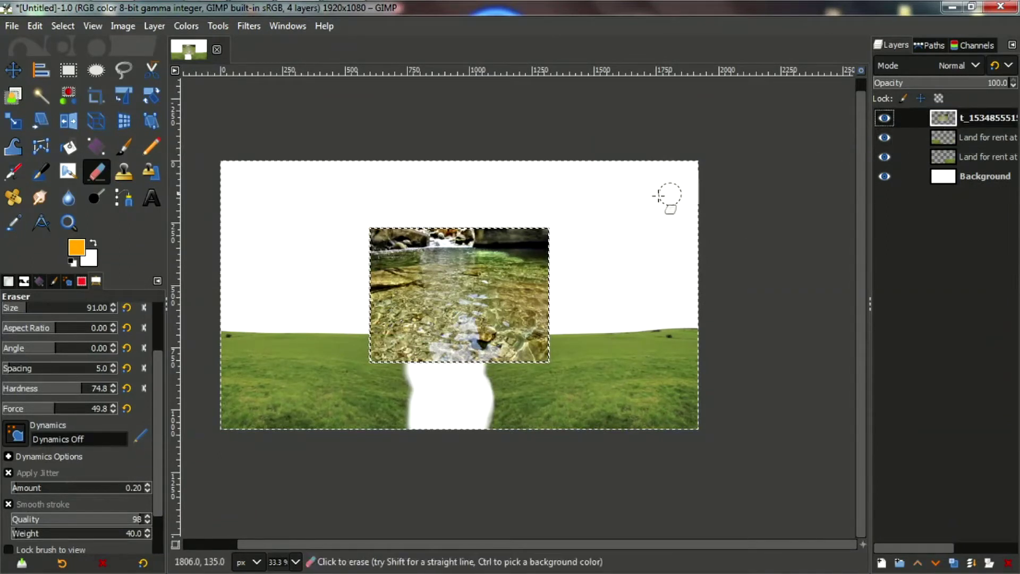
Align the river photo over the grass gap at 50 opacity, then restore 100 opacity
left_click(13, 69)
mouse_move(463, 296)
left_mouse_down()
mouse_move(448, 373)
mouse_move(480, 370)
mouse_move(445, 375)
mouse_move(470, 382)
left_mouse_up()
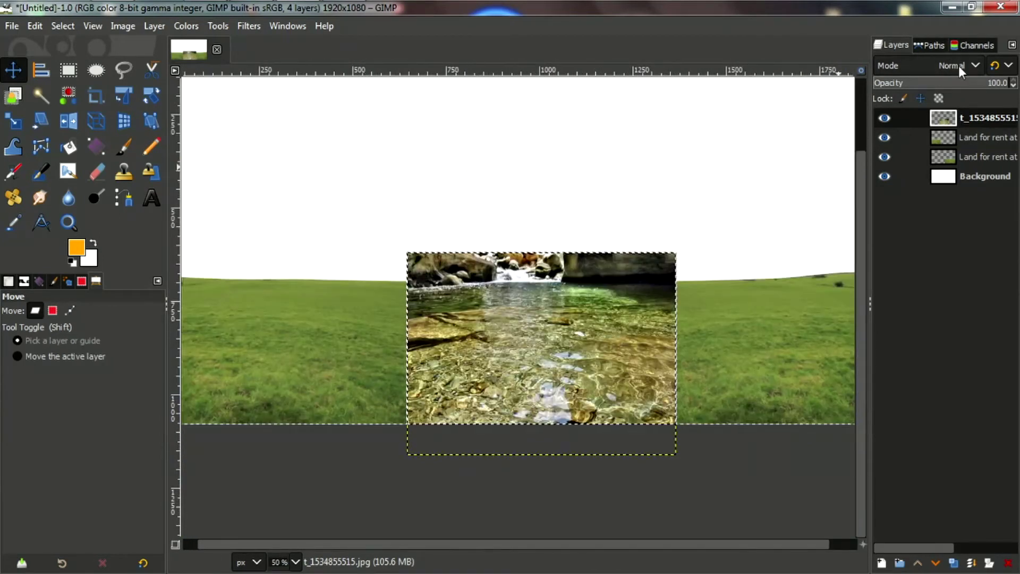
left_click_drag(961, 84, 940, 85)
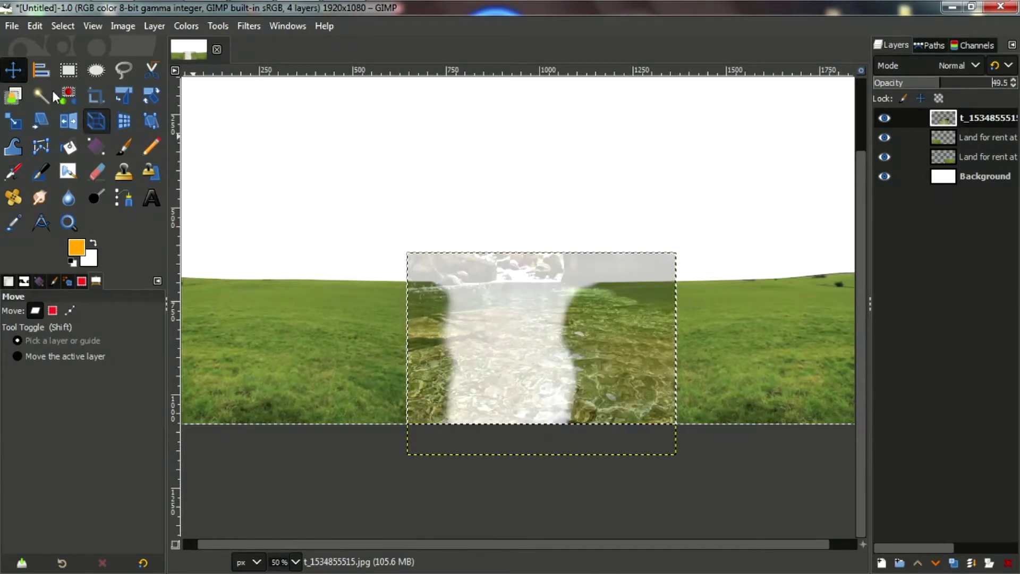
left_click_drag(533, 406, 526, 400)
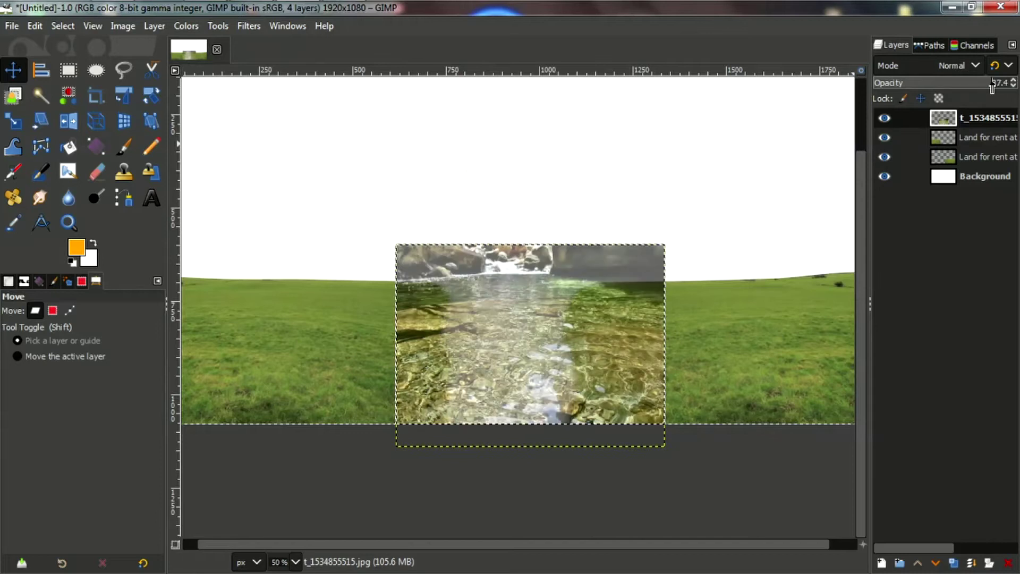
left_click_drag(953, 85, 1016, 98)
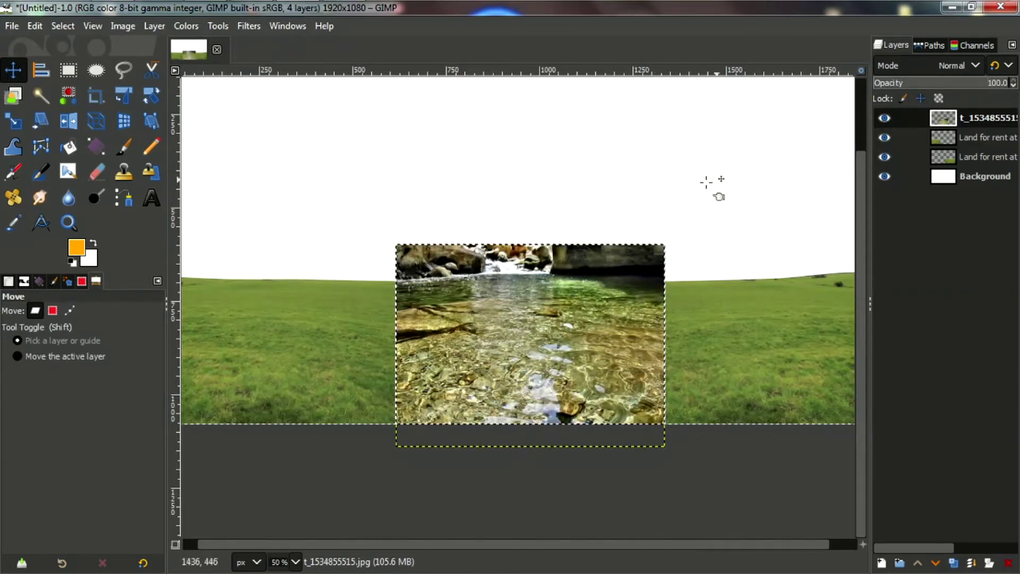
Start a path with a first point at the river photo's left edge
left_click(124, 198)
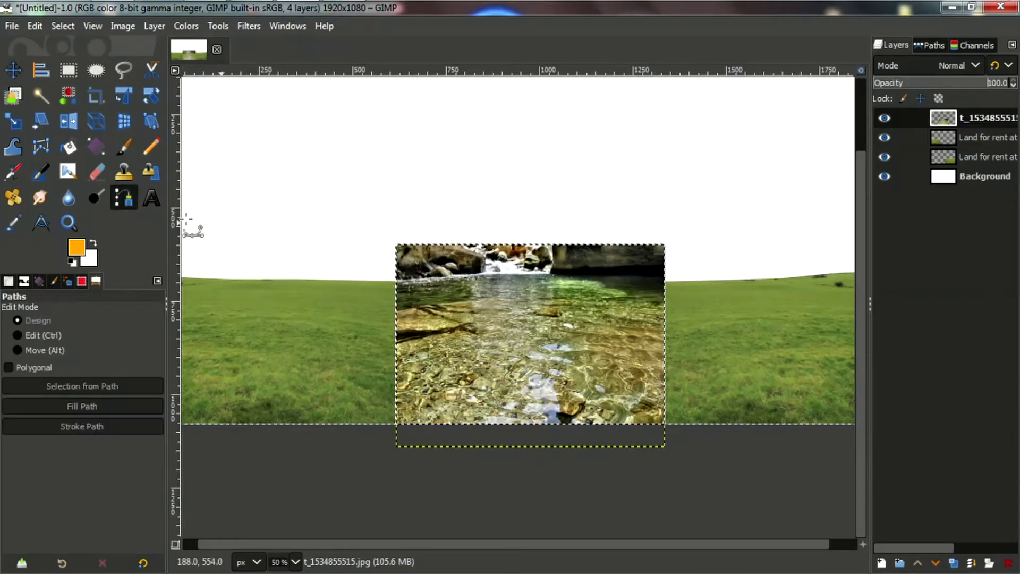
scroll(396, 411, "up", 3)
left_click(382, 414)
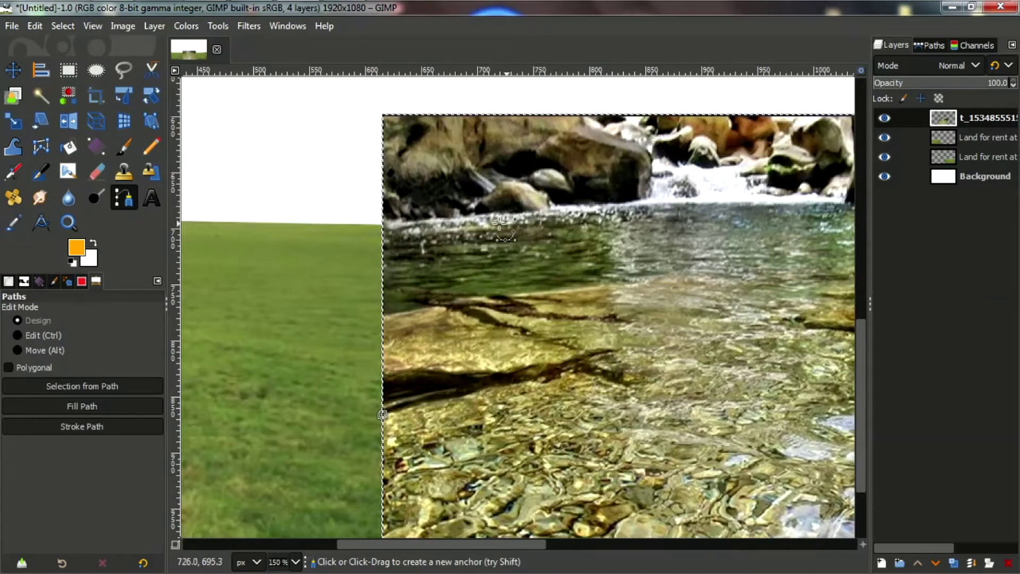
scroll(466, 340, "down", 3)
scroll(468, 340, "left", 2)
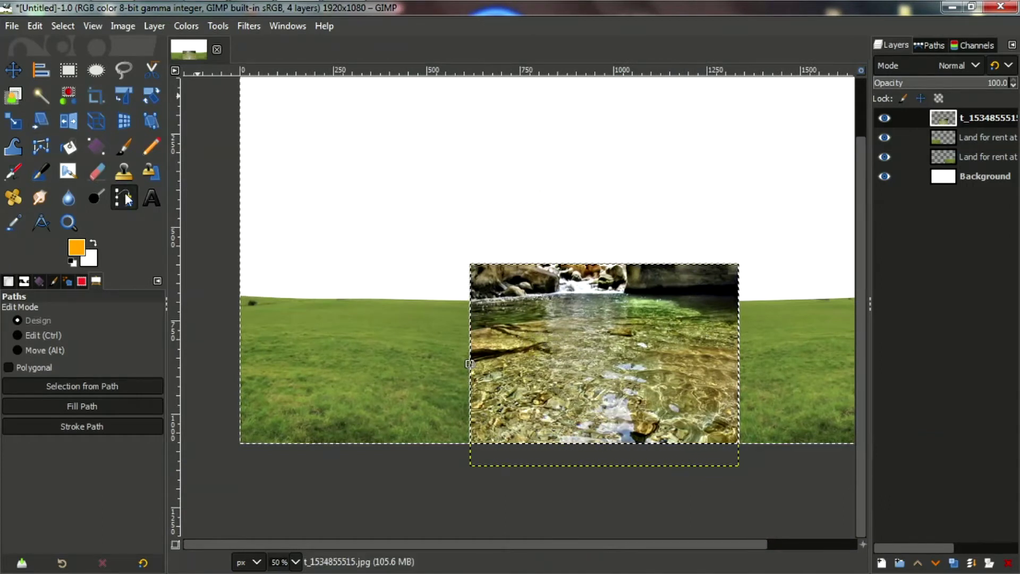
Switch back to the eraser and add an alpha channel to the water layer
left_click(97, 172)
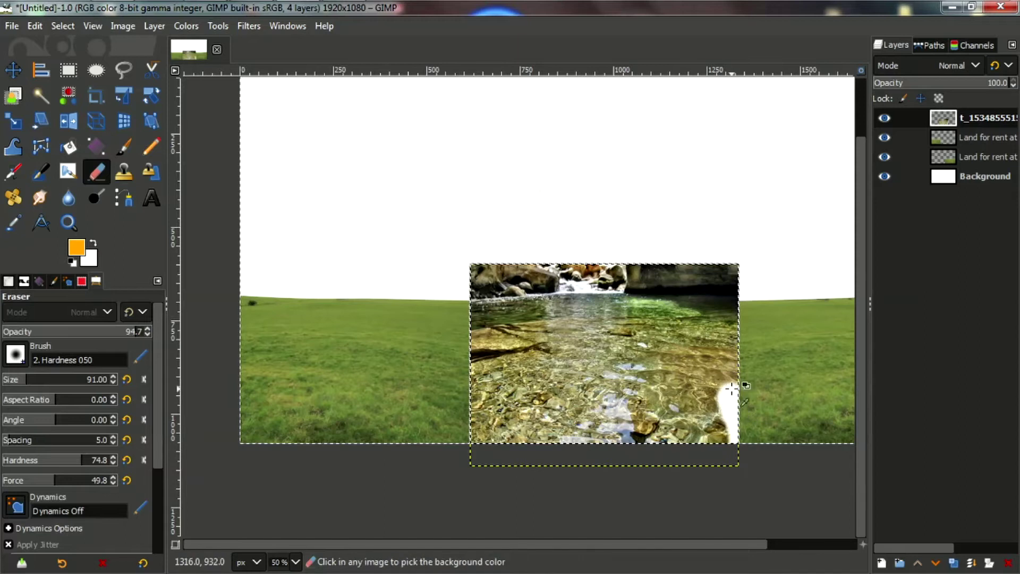
right_click(954, 121)
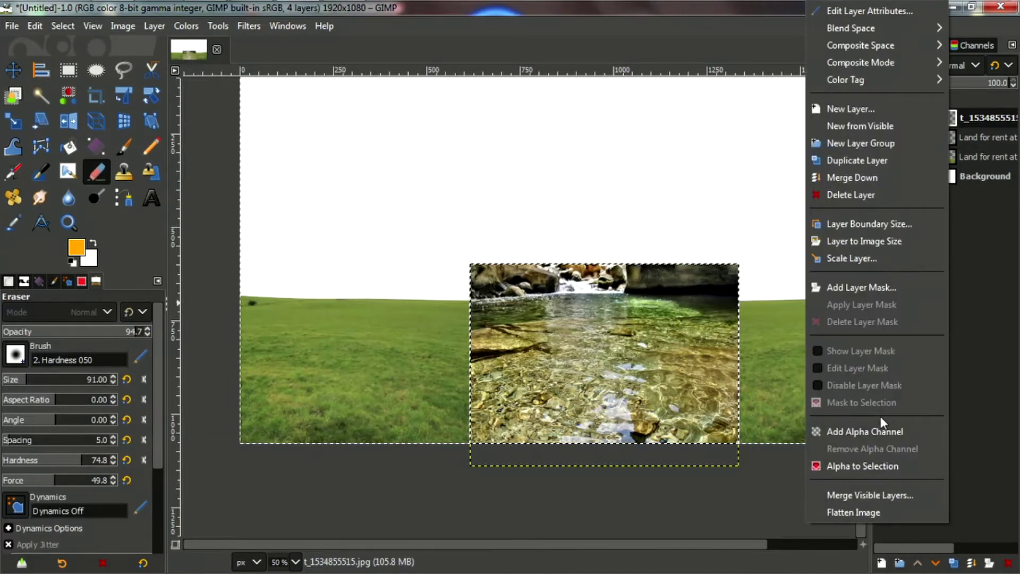
left_click(877, 431)
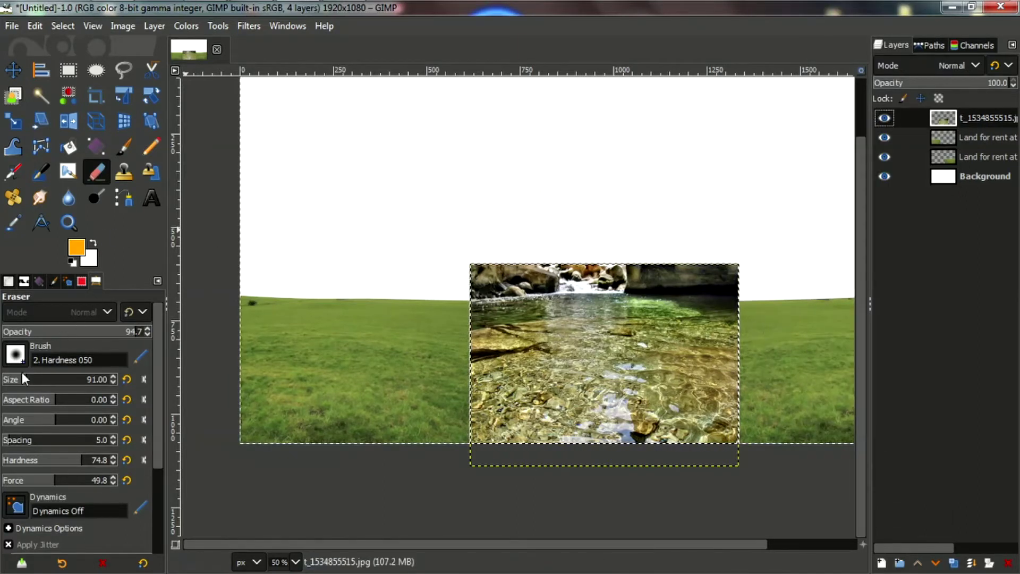
Set the eraser size to 381 and fade the water photo's top-right area
left_click_drag(23, 377, 61, 379)
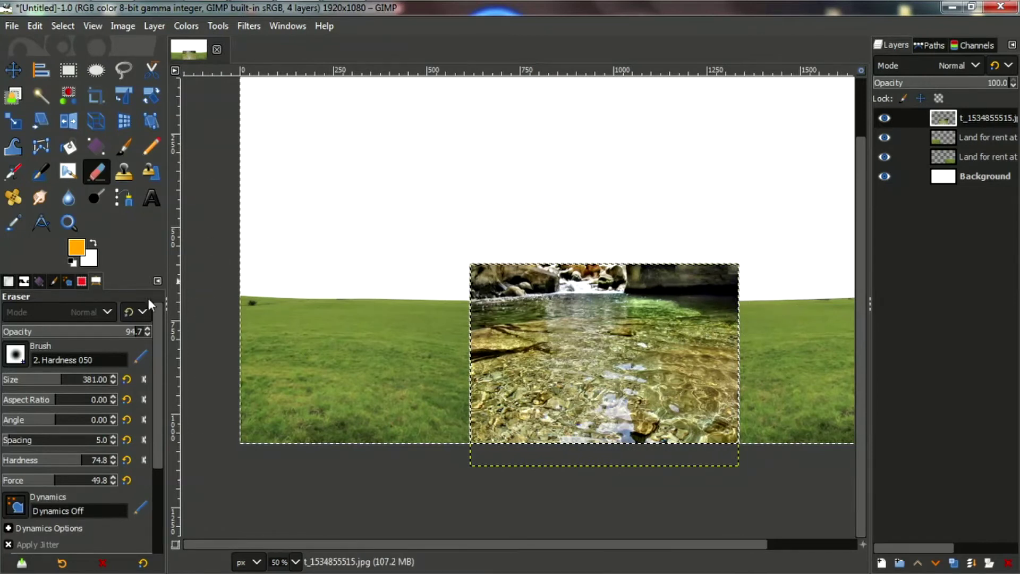
left_click(757, 266)
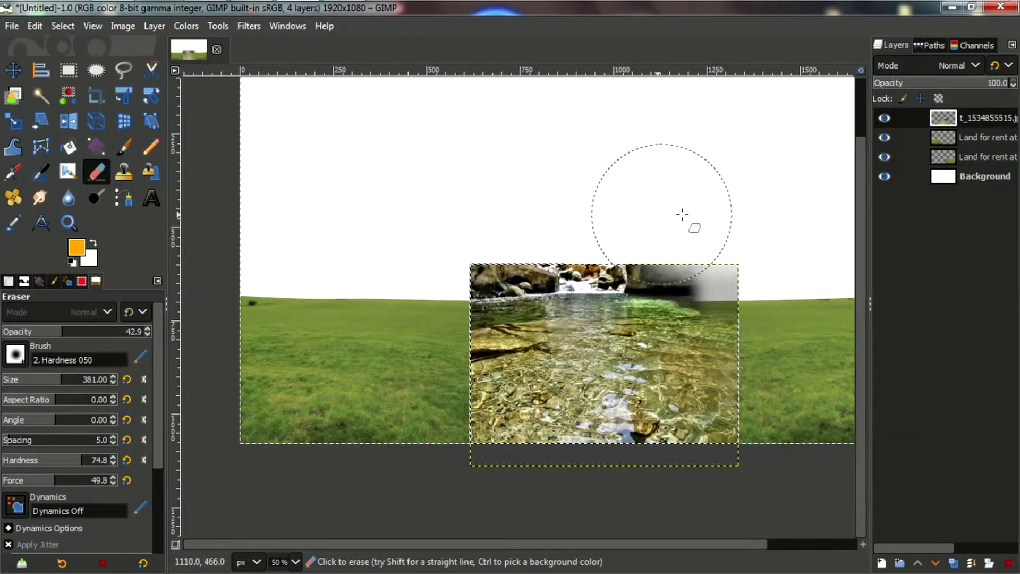
mouse_move(682, 215)
left_mouse_down()
mouse_move(447, 237)
mouse_move(679, 224)
left_mouse_up()
key("ctrl+z")
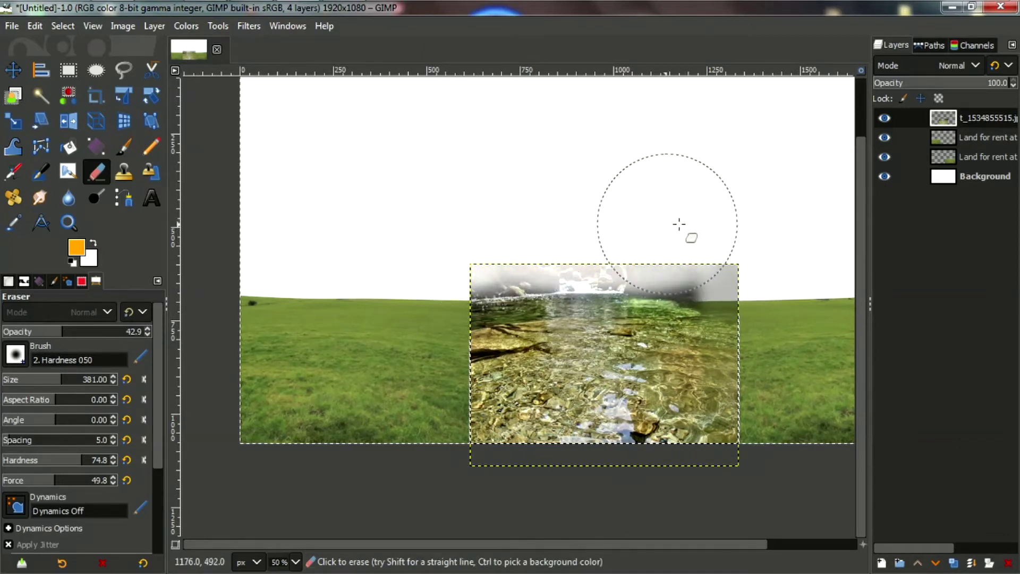
left_click_drag(733, 248, 720, 243)
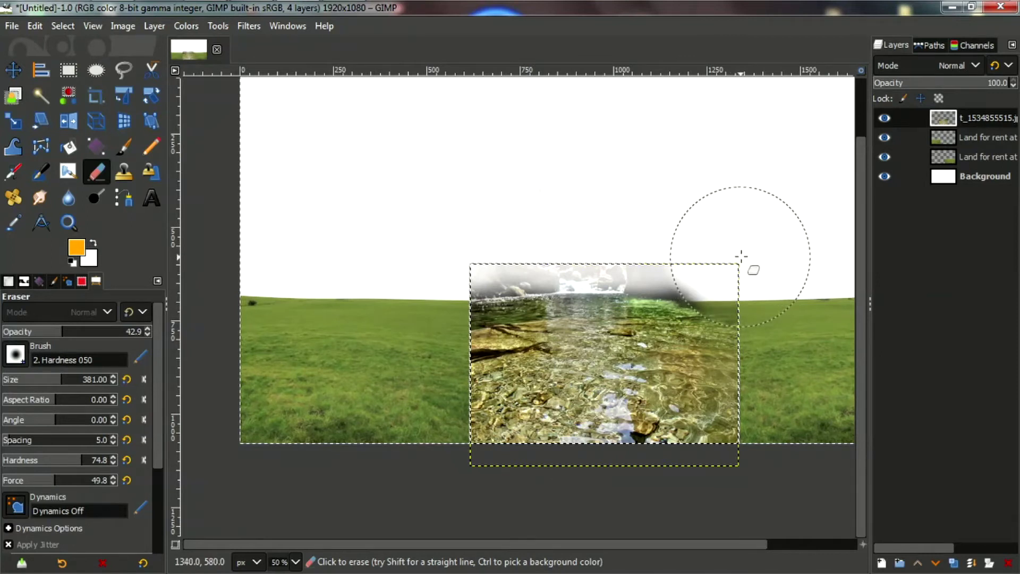
Fade the water's rocky top strip and right edge into the grass, then lower opacity to 40.7
mouse_move(550, 227)
left_mouse_down()
mouse_move(717, 234)
mouse_move(444, 221)
mouse_move(482, 220)
mouse_move(487, 233)
left_mouse_up()
left_click_drag(599, 242, 808, 286)
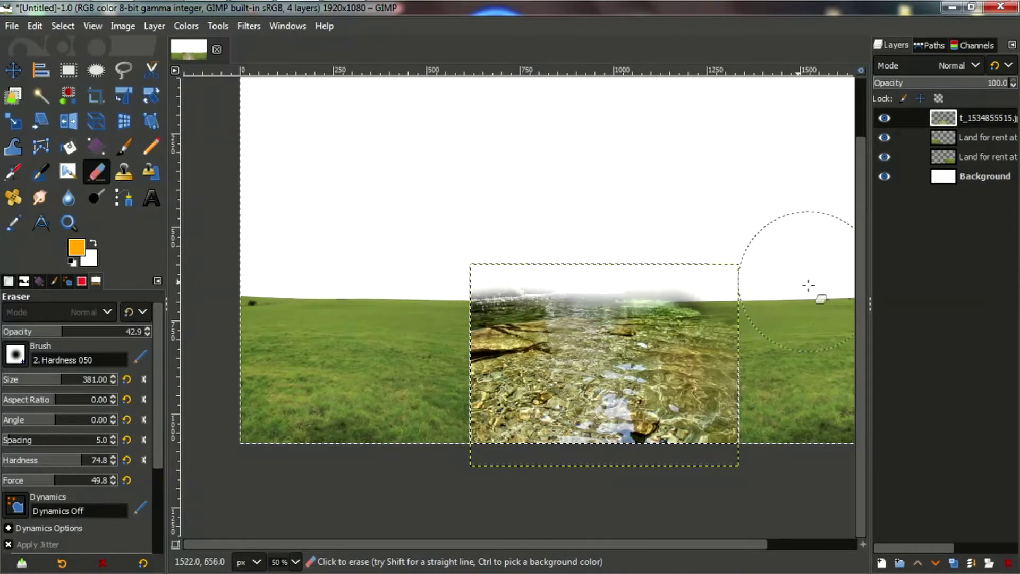
mouse_move(738, 263)
left_mouse_down()
mouse_move(773, 431)
mouse_move(758, 400)
left_mouse_up()
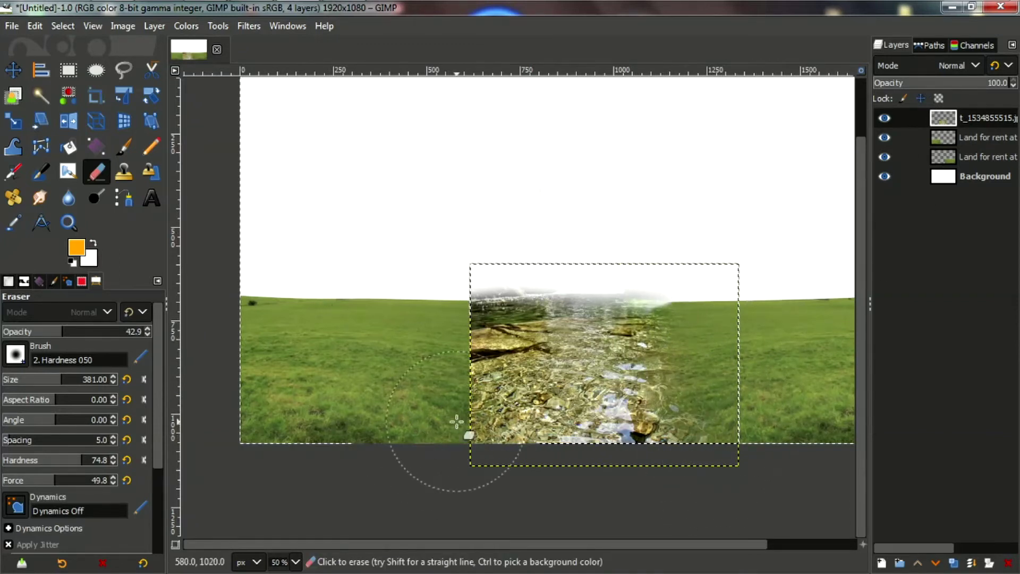
left_click(928, 84)
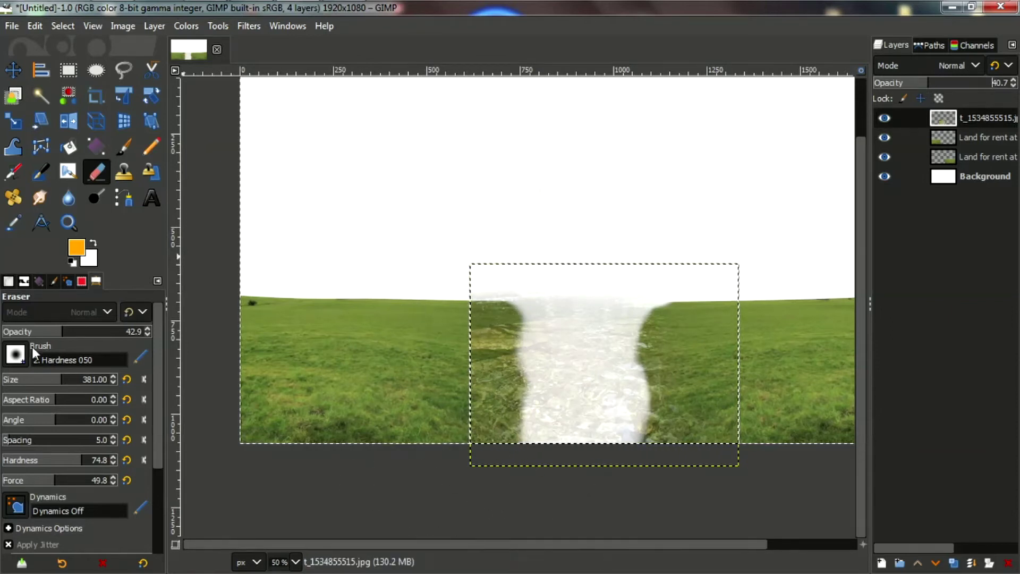
Shrink the eraser to 128 and return the water layer to 100 opacity
left_click(32, 380)
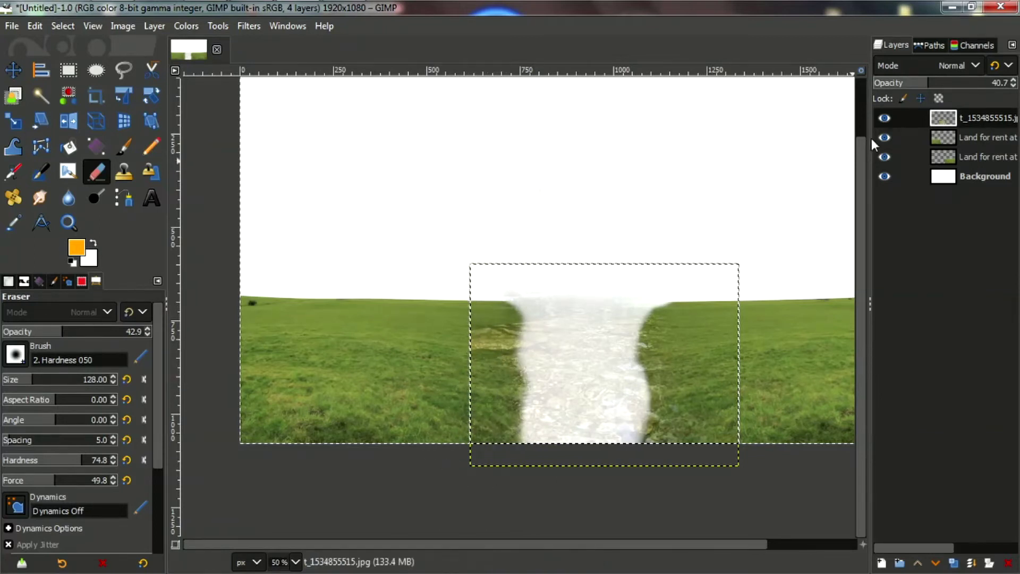
left_click_drag(935, 82, 1012, 82)
scroll(495, 372, "up", 3)
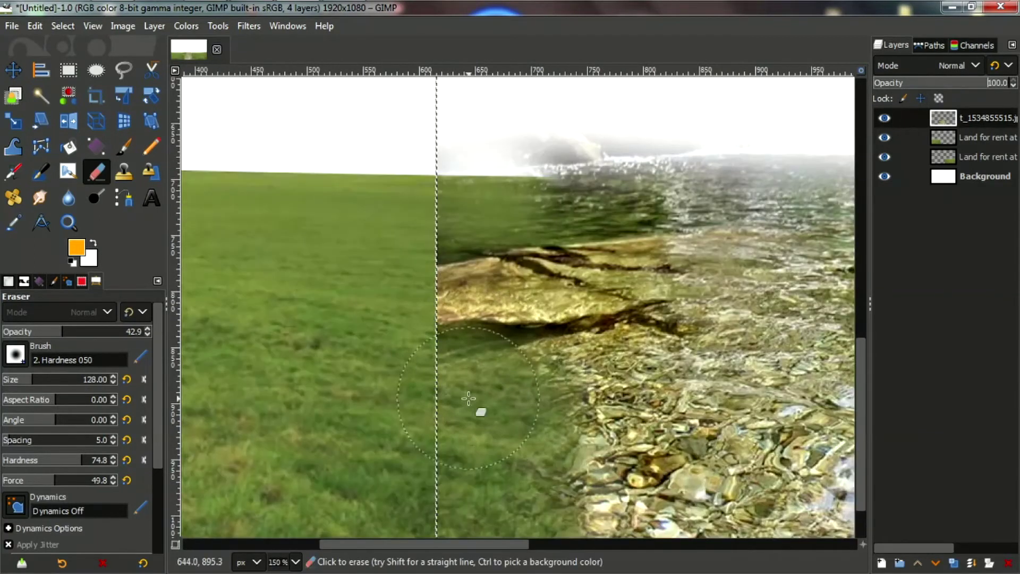
Erase water along the left bank to widen the grassy edge of the river
left_click_drag(468, 398, 548, 393)
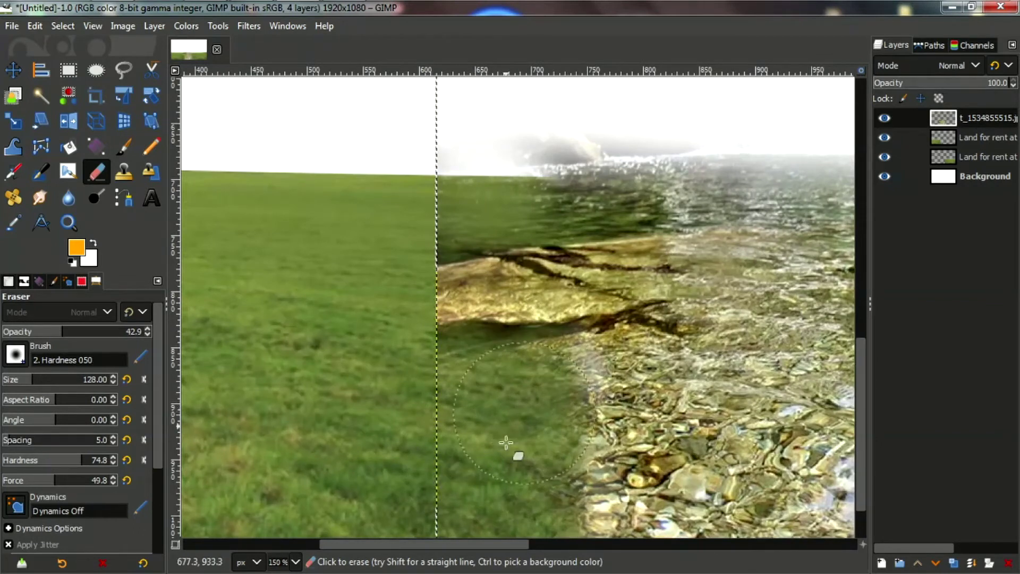
left_click(548, 393)
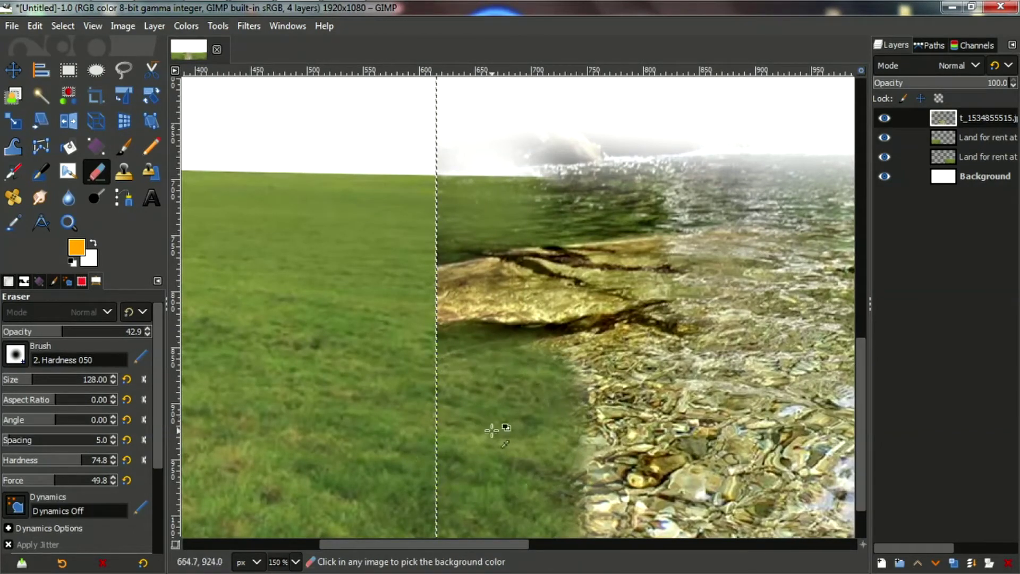
scroll(492, 431, "up", 3)
scroll(484, 431, "up", 3)
scroll(476, 432, "up", 2)
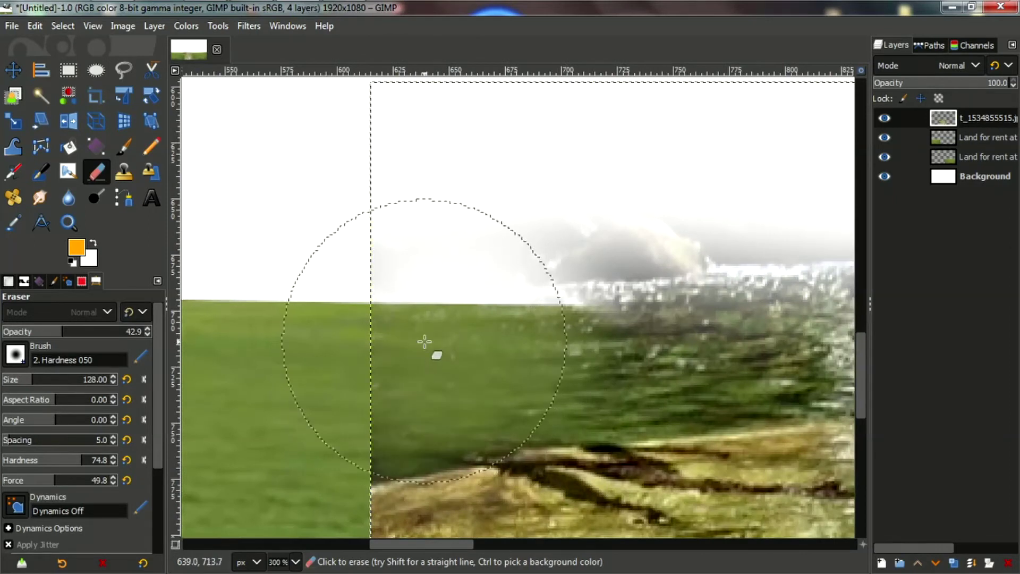
scroll(360, 391, "down", 2)
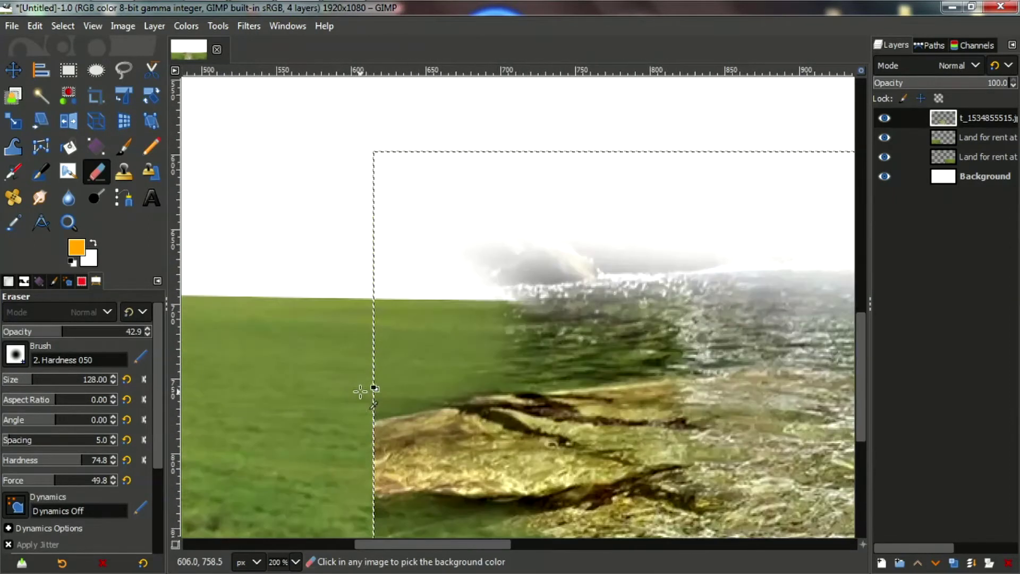
scroll(332, 415, "down", 1)
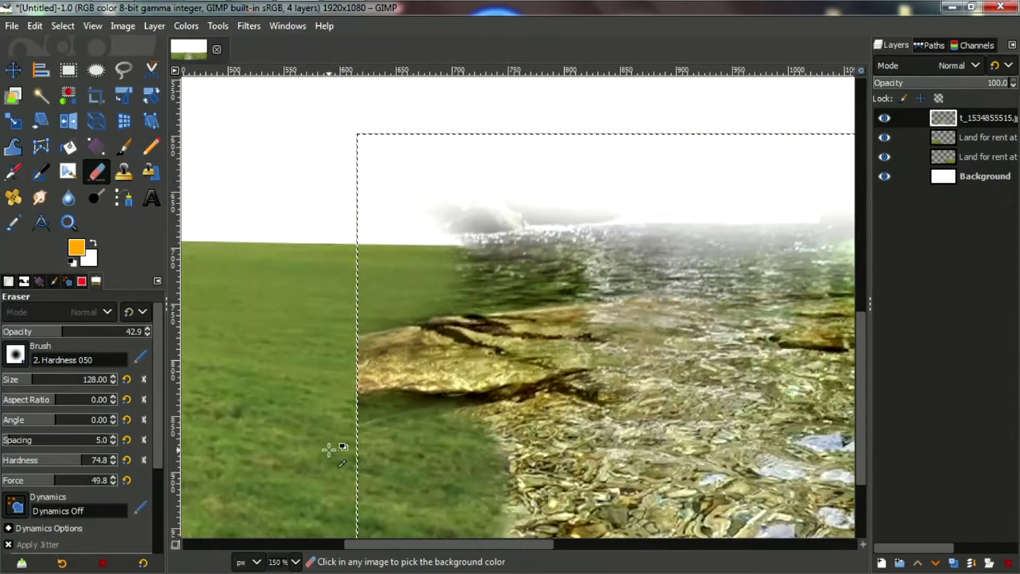
scroll(329, 450, "up", 1)
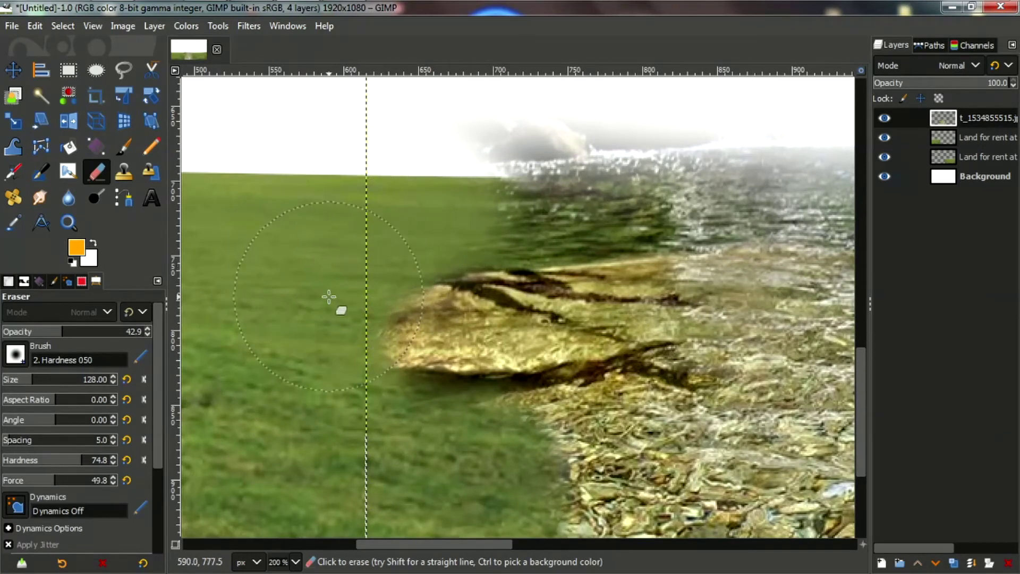
scroll(334, 301, "down", 2)
scroll(531, 371, "up", 1)
scroll(707, 315, "down", 1)
scroll(707, 314, "up", 3)
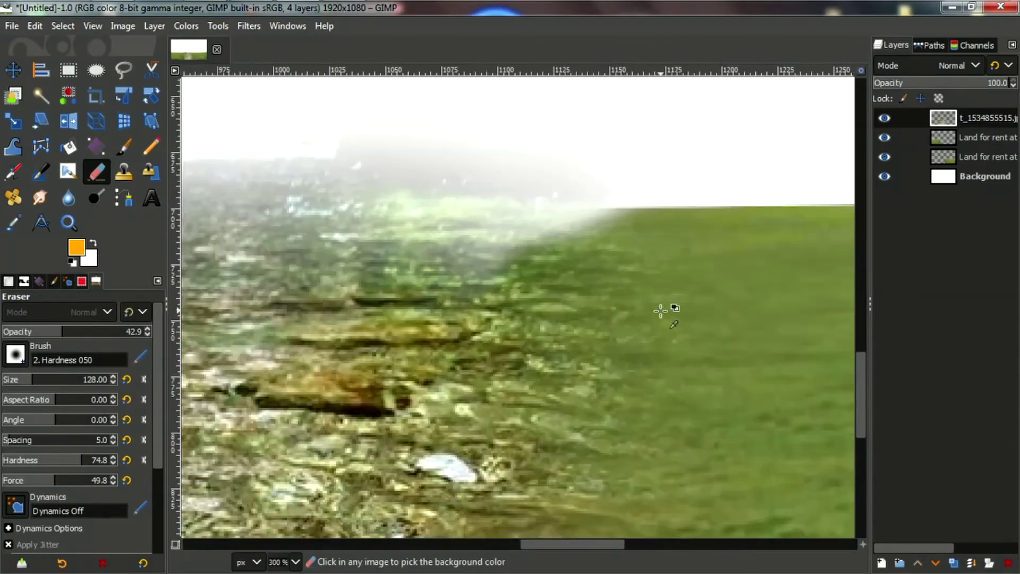
scroll(718, 323, "down", 2)
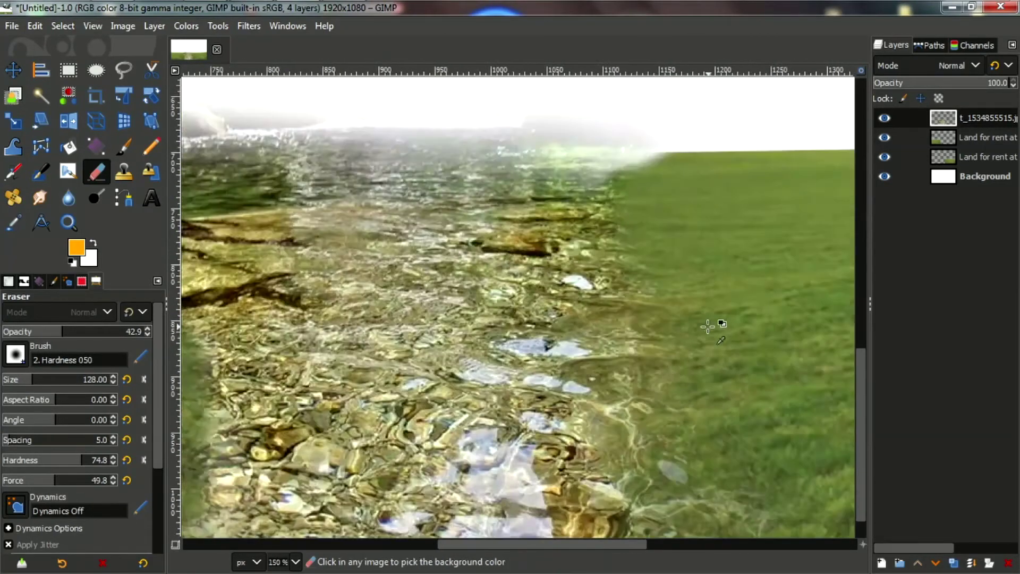
scroll(713, 346, "down", 2)
scroll(712, 346, "up", 2)
scroll(586, 249, "down", 2)
Erase the grey mist along the horizon with long horizontal strokes across the river's top
scroll(480, 317, "up", 1)
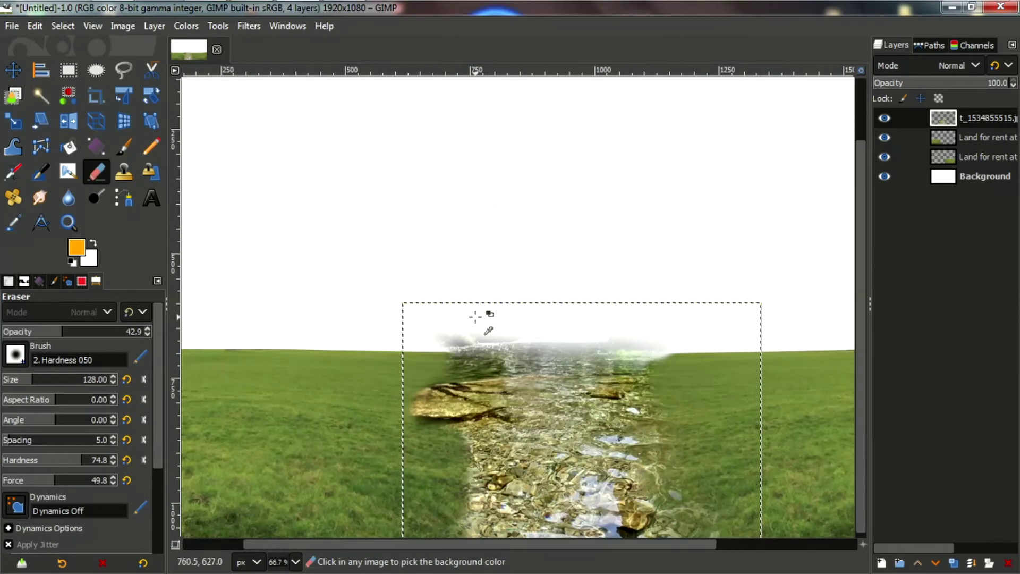
scroll(401, 341, "up", 1)
mouse_move(369, 339)
left_mouse_down()
mouse_move(407, 327)
mouse_move(522, 332)
left_mouse_up()
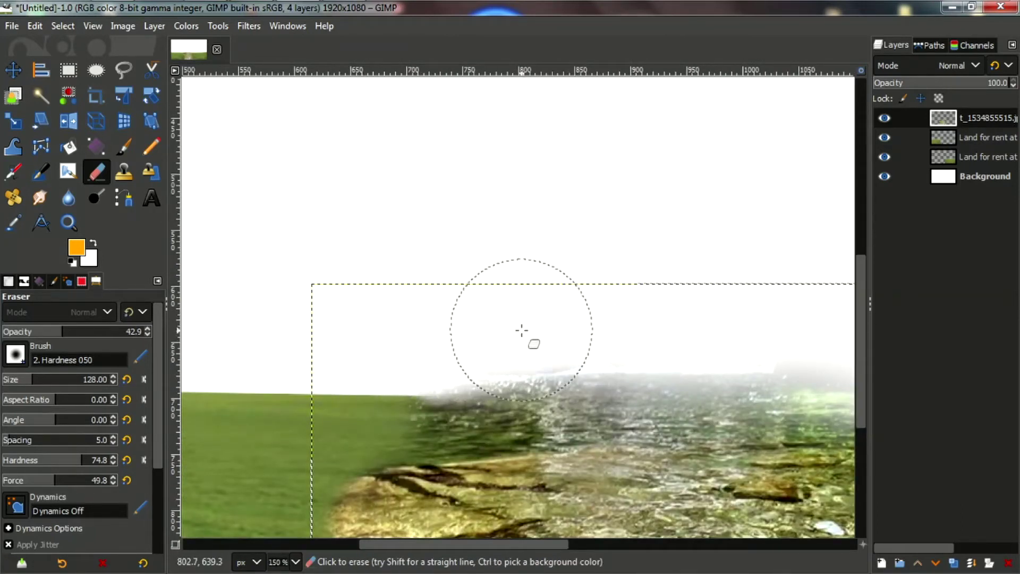
scroll(658, 312, "down", 4)
scroll(691, 335, "up", 4)
mouse_move(695, 337)
left_mouse_down()
mouse_move(603, 330)
mouse_move(610, 319)
mouse_move(303, 330)
mouse_move(665, 341)
mouse_move(196, 339)
mouse_move(676, 358)
mouse_move(628, 341)
mouse_move(239, 341)
left_mouse_up()
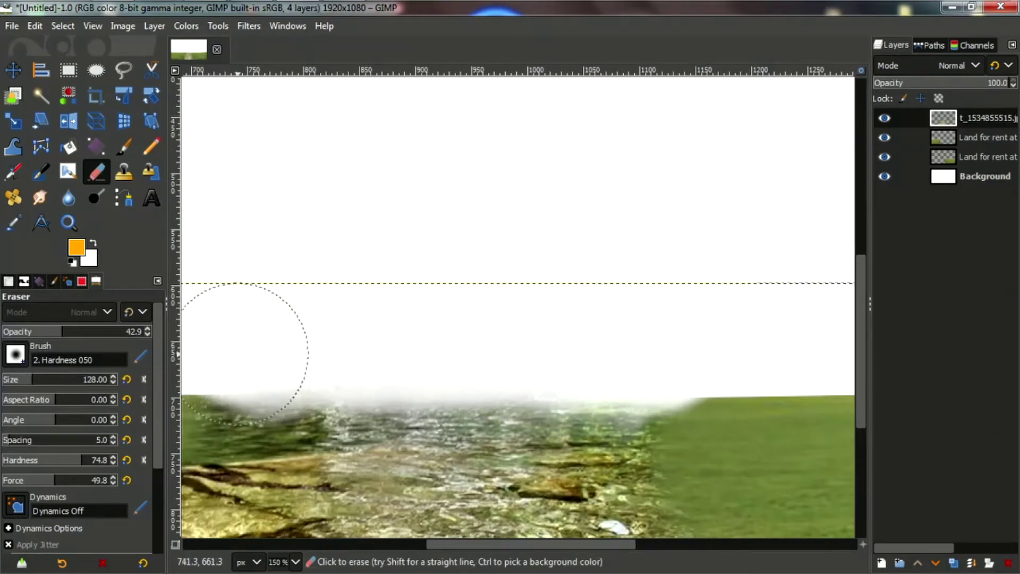
scroll(446, 372, "down", 3)
scroll(365, 348, "down", 3)
scroll(448, 381, "up", 3)
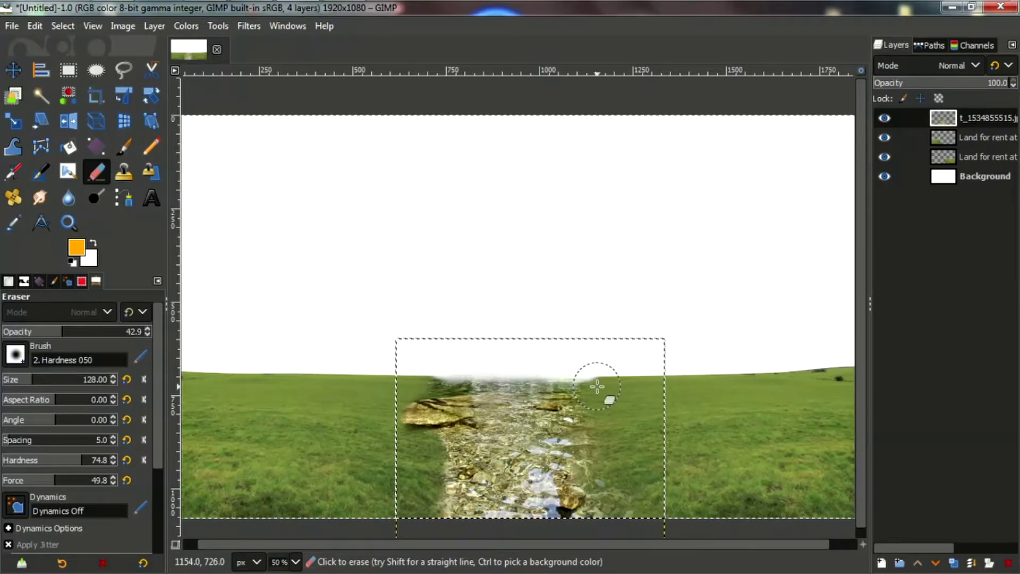
scroll(478, 308, "down", 2, "ctrl")
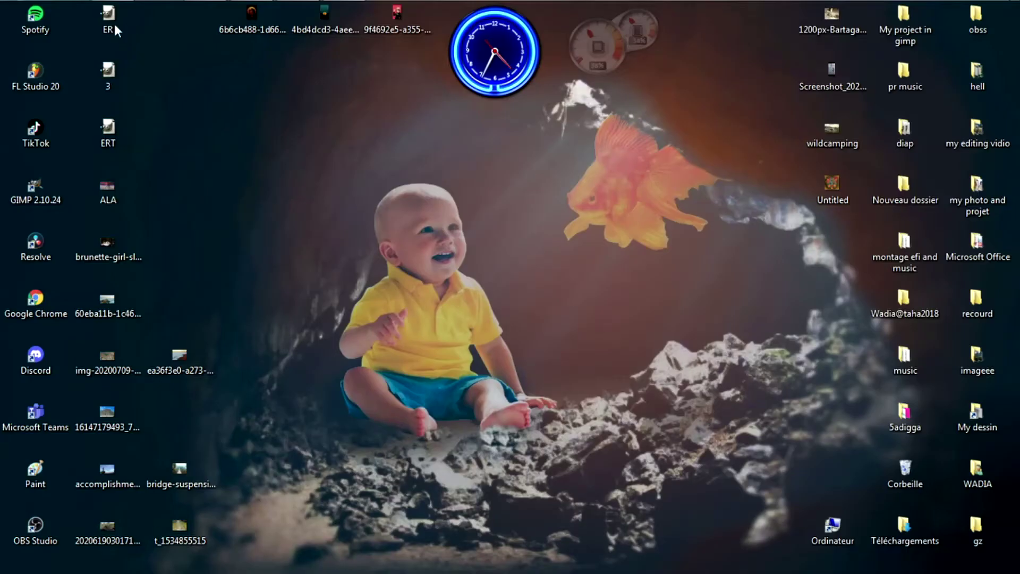
Open the dog cut-out and the raised-arms backpacker ER image in GIMP
double_click(113, 21)
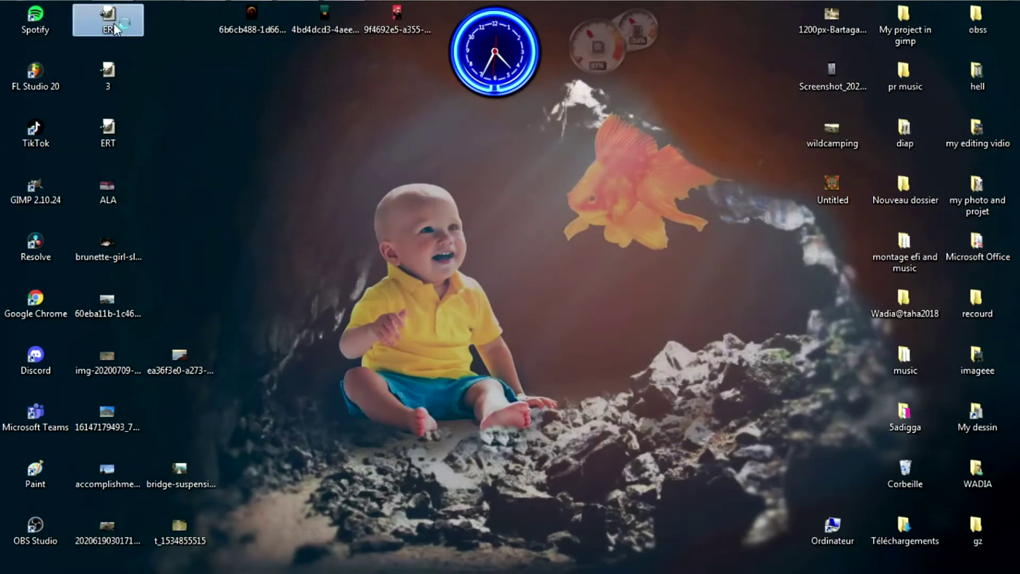
double_click(113, 57)
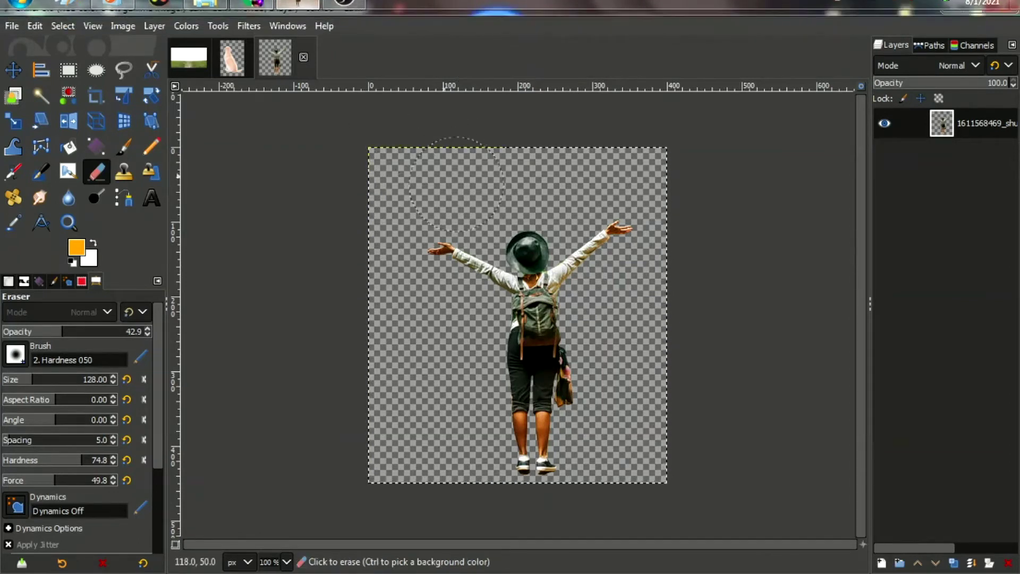
Drag the backpacker layer into the field composite and stand it on the left grass
scroll(462, 206, "up", 1, "ctrl")
scroll(463, 206, "down", 1, "ctrl")
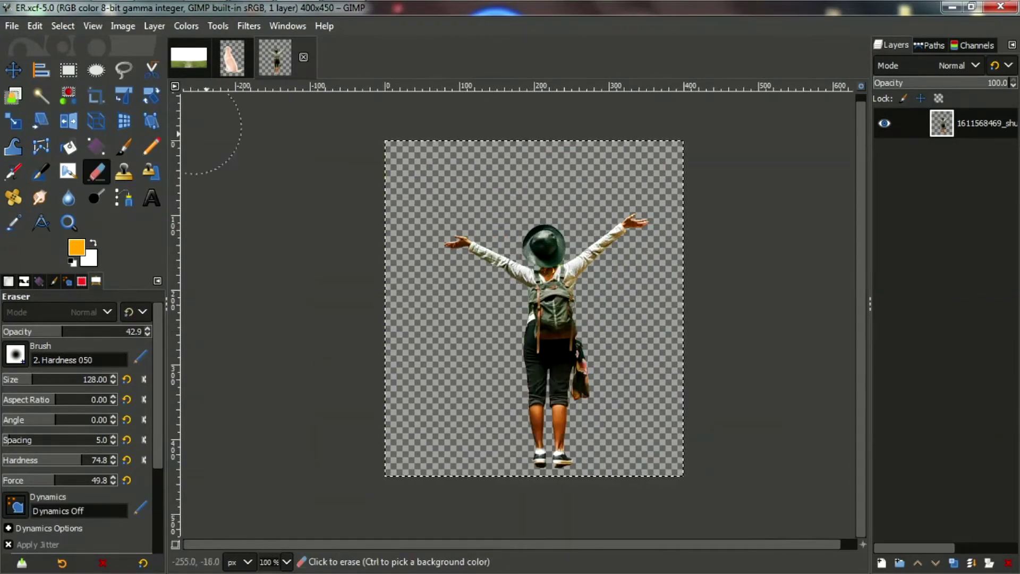
left_click(13, 70)
left_click_drag(558, 308, 602, 330)
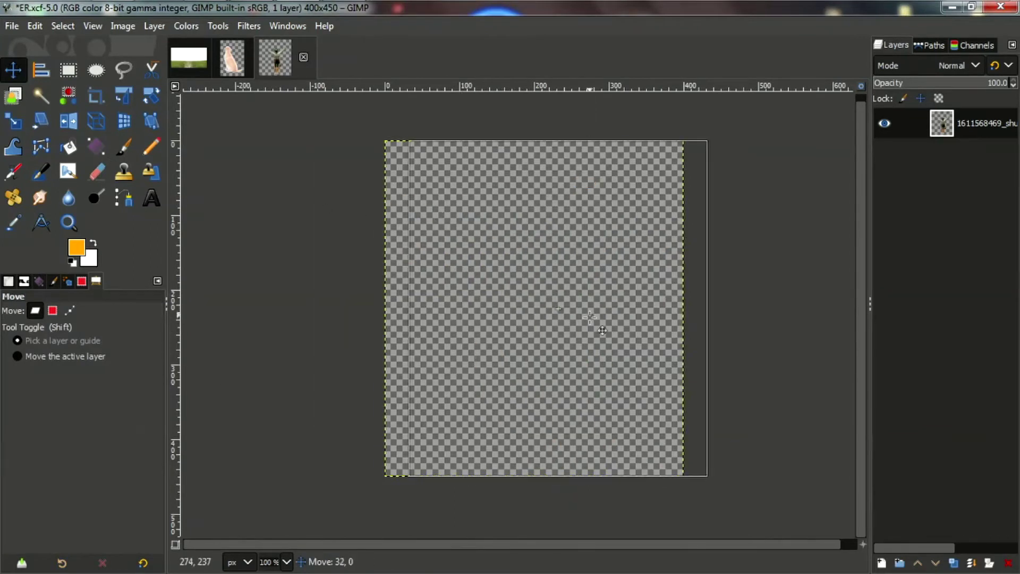
mouse_move(942, 123)
left_mouse_down()
mouse_move(187, 72)
mouse_move(366, 366)
left_mouse_up()
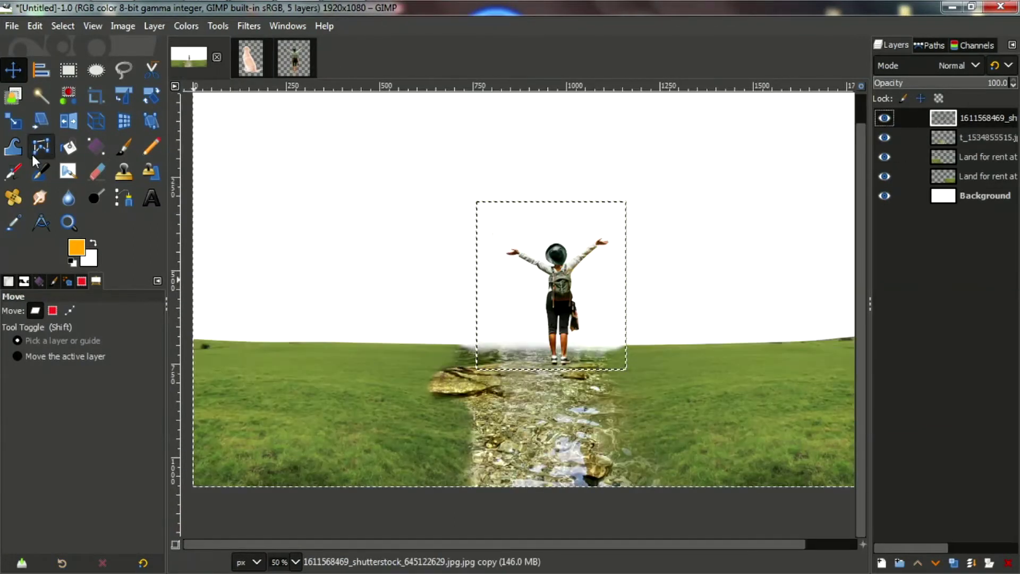
left_click_drag(581, 310, 414, 334)
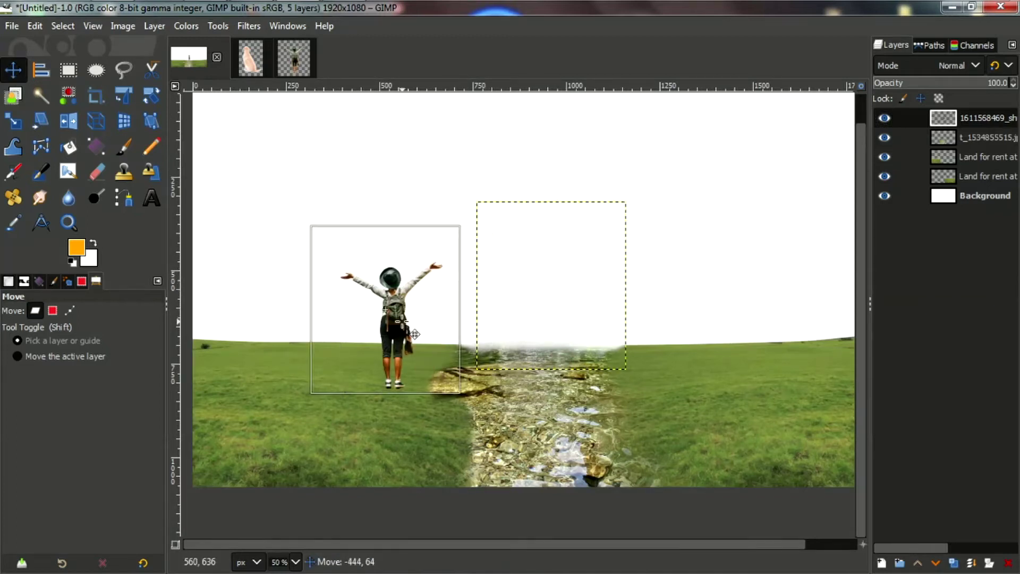
scroll(455, 312, "down", 2)
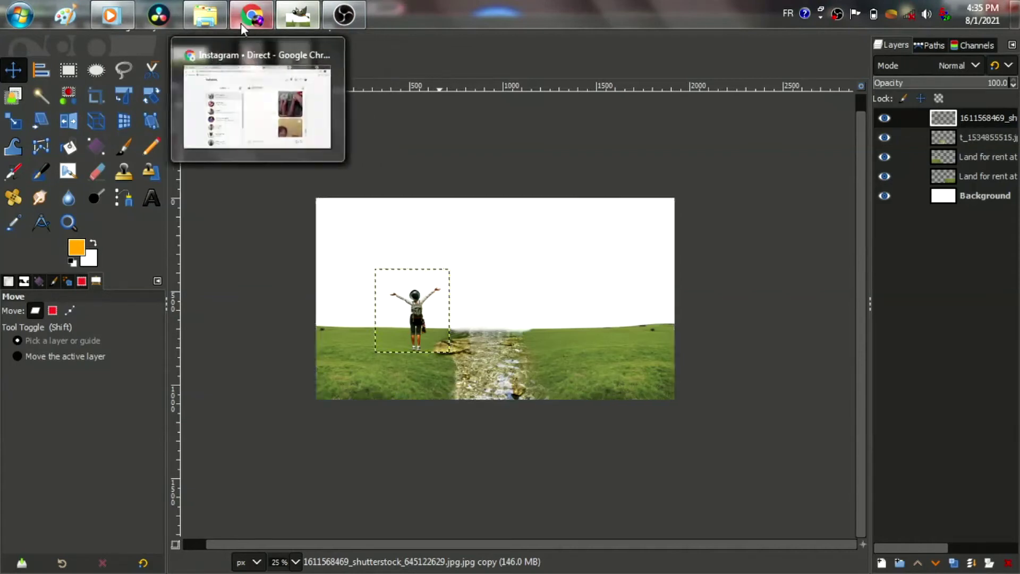
mouse_move(252, 15)
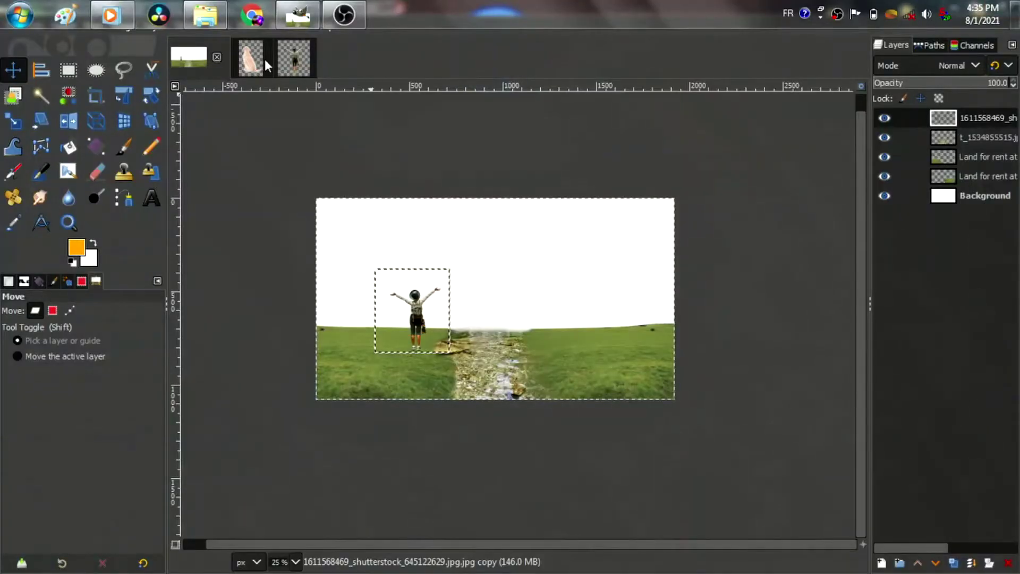
Copy the dog layer into the landscape and begin scaling it to about 287×421
left_click(263, 60)
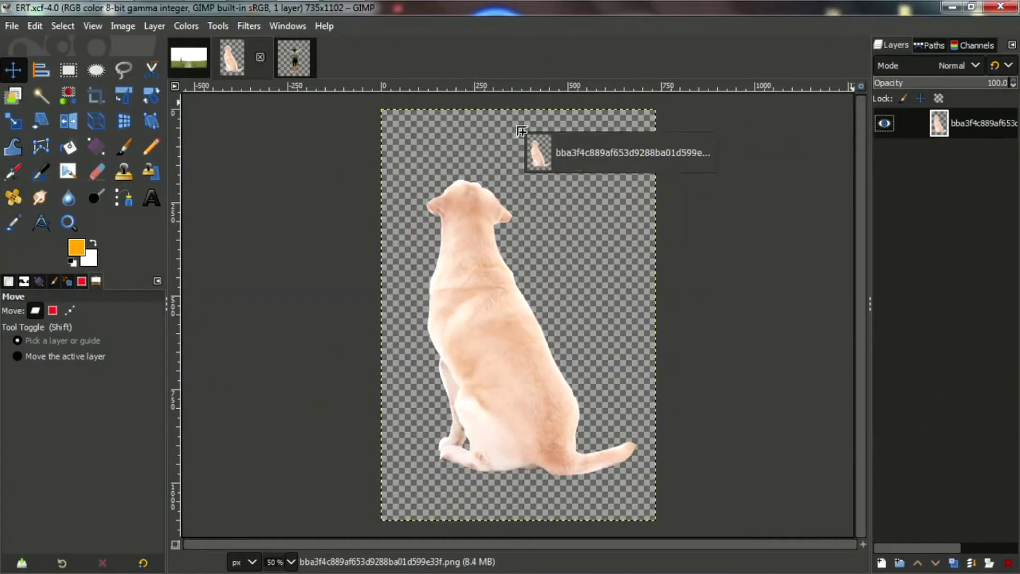
left_click_drag(203, 63, 500, 345)
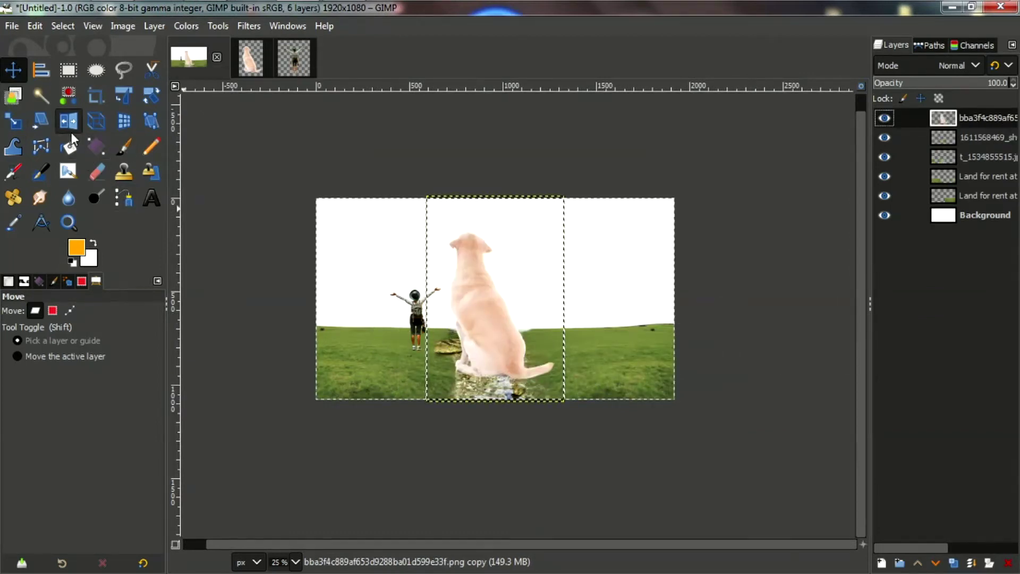
left_click(8, 120)
left_click_drag(550, 216, 481, 321)
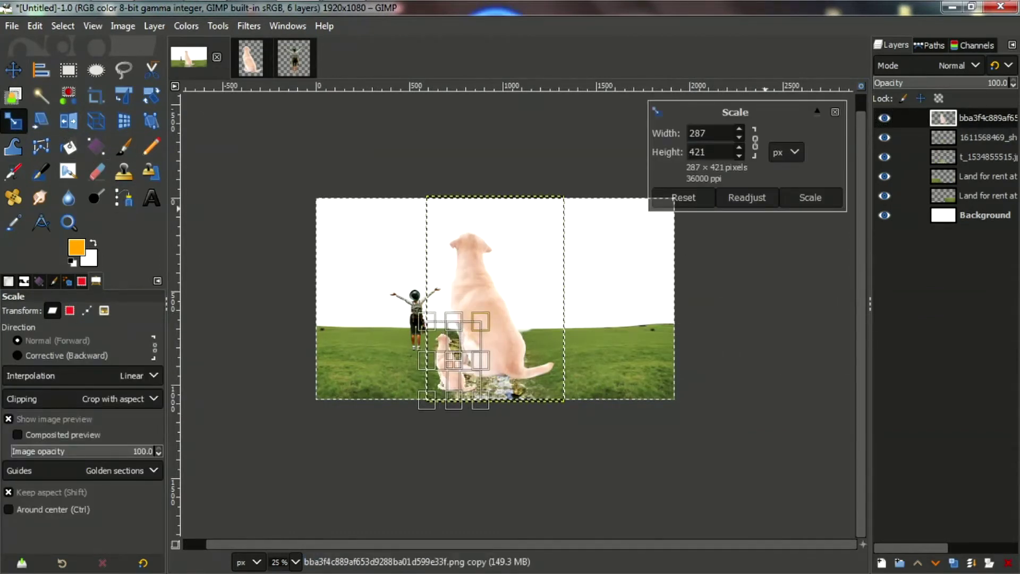
Apply the dog's scale, anchor the floating layer, and move the dog beside the person
key("Return")
scroll(478, 376, "up", 3, "ctrl")
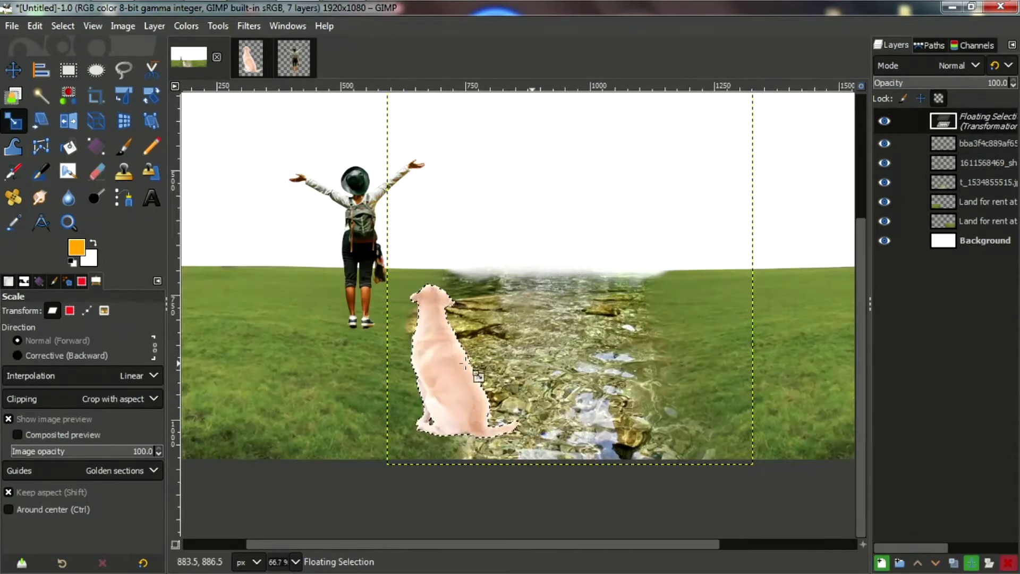
left_click(987, 564)
left_click(438, 386)
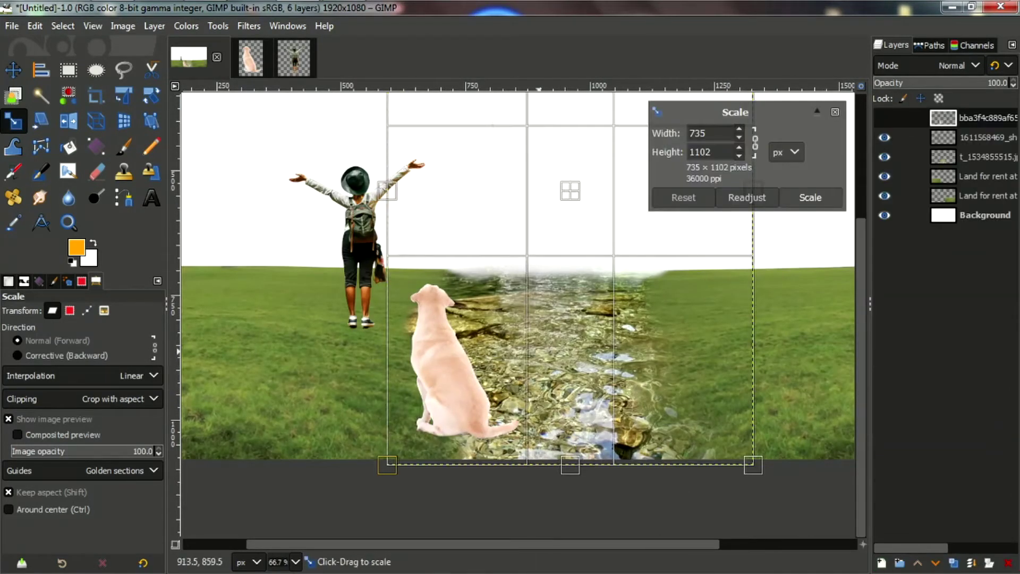
scroll(462, 366, "up", 2, "ctrl")
left_click_drag(567, 166, 476, 101)
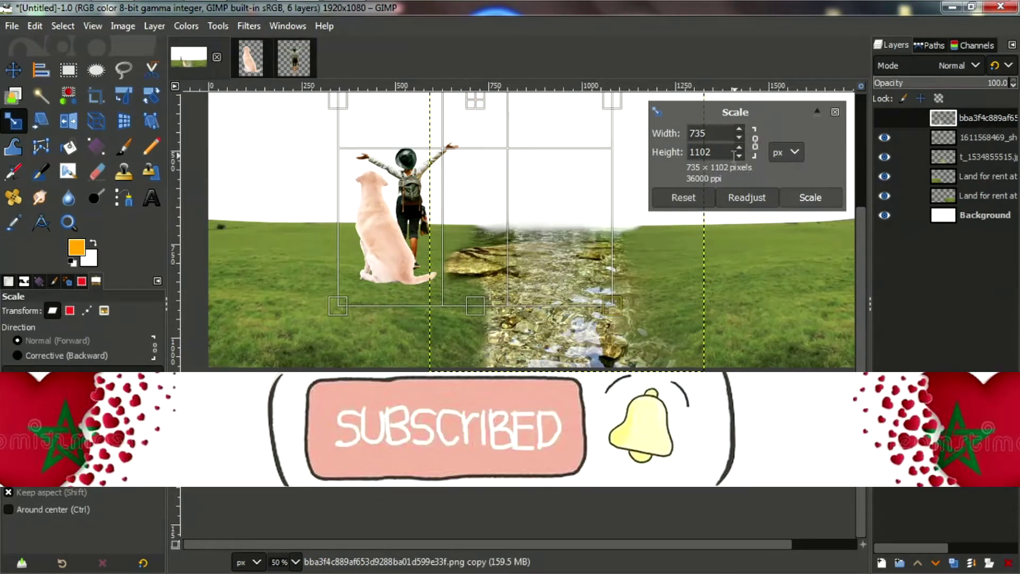
Rescale the dog to 536×804 and nudge it into place beside the person
scroll(467, 155, "down", 2)
scroll(525, 149, "up", 3)
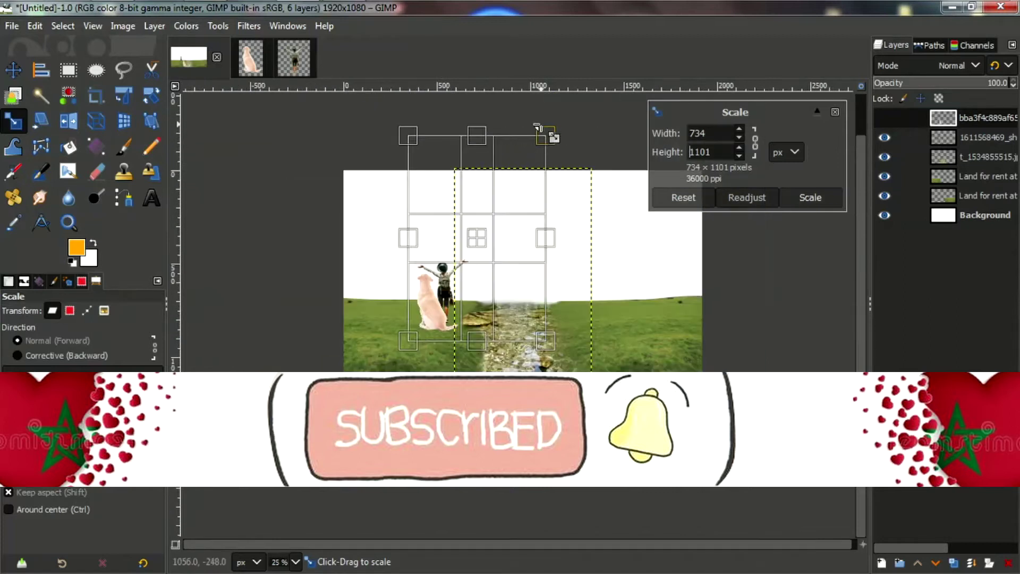
mouse_move(537, 128)
left_mouse_down()
mouse_move(522, 162)
mouse_move(528, 182)
left_mouse_up()
scroll(469, 234, "up", 2)
left_click_drag(506, 265, 495, 300)
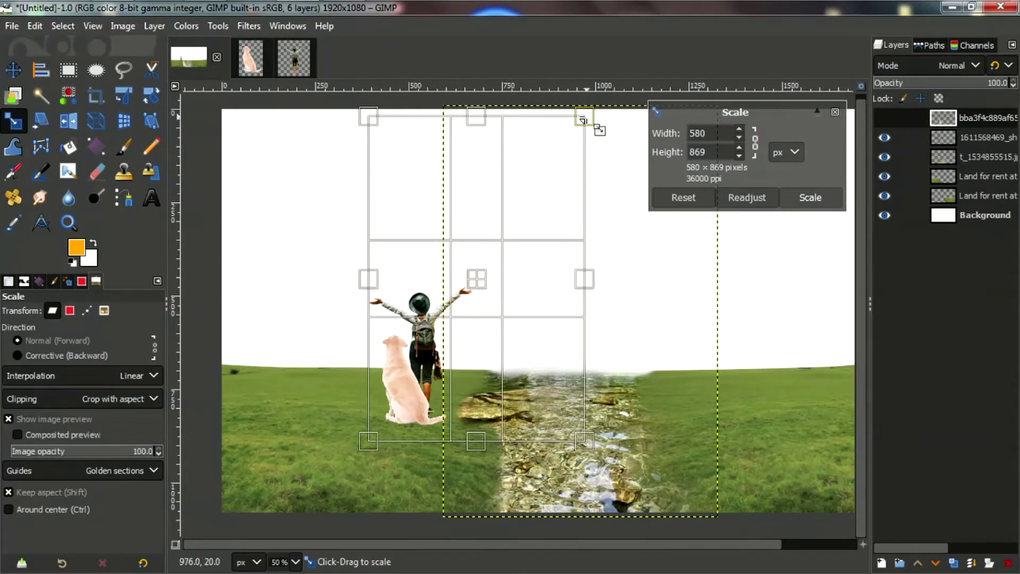
left_click_drag(583, 119, 567, 144)
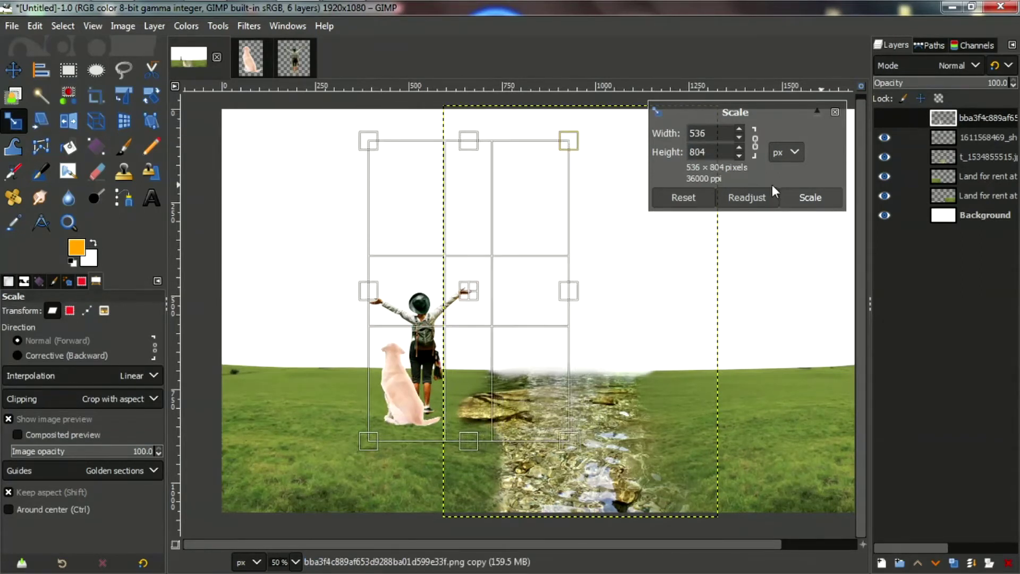
left_click(819, 203)
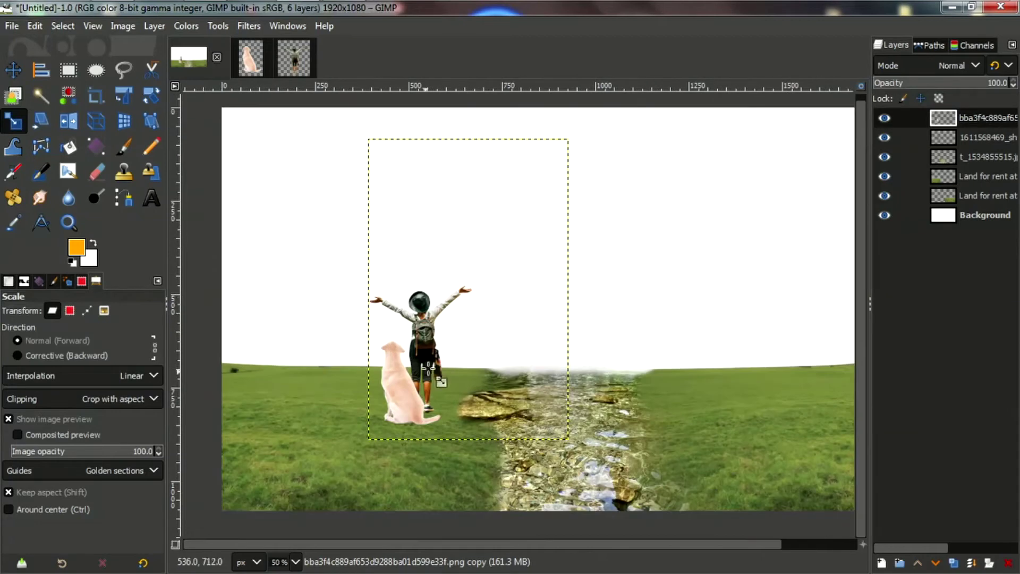
left_click(13, 70)
left_click_drag(420, 344, 422, 348)
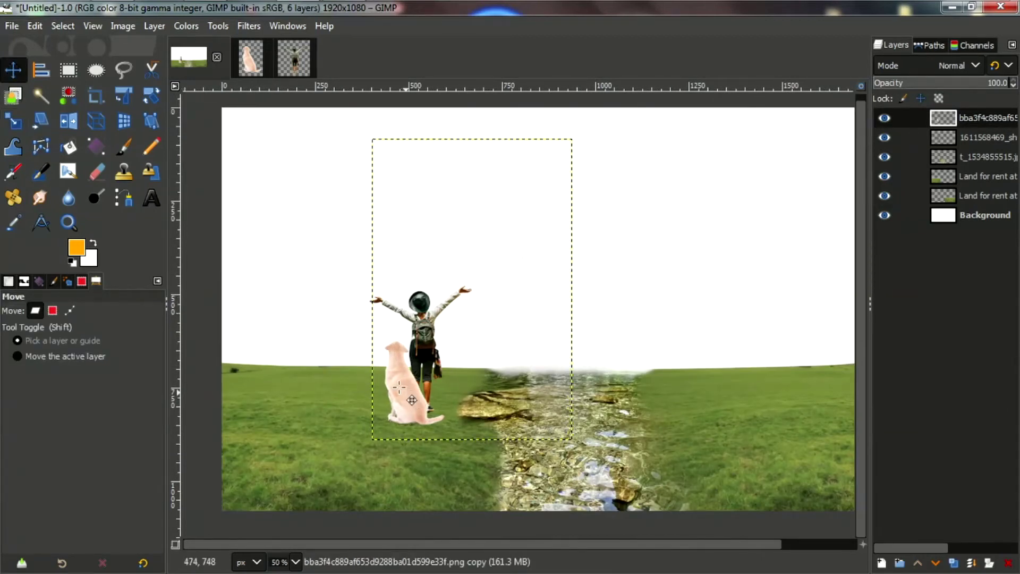
scroll(411, 360, "down", 1, "ctrl")
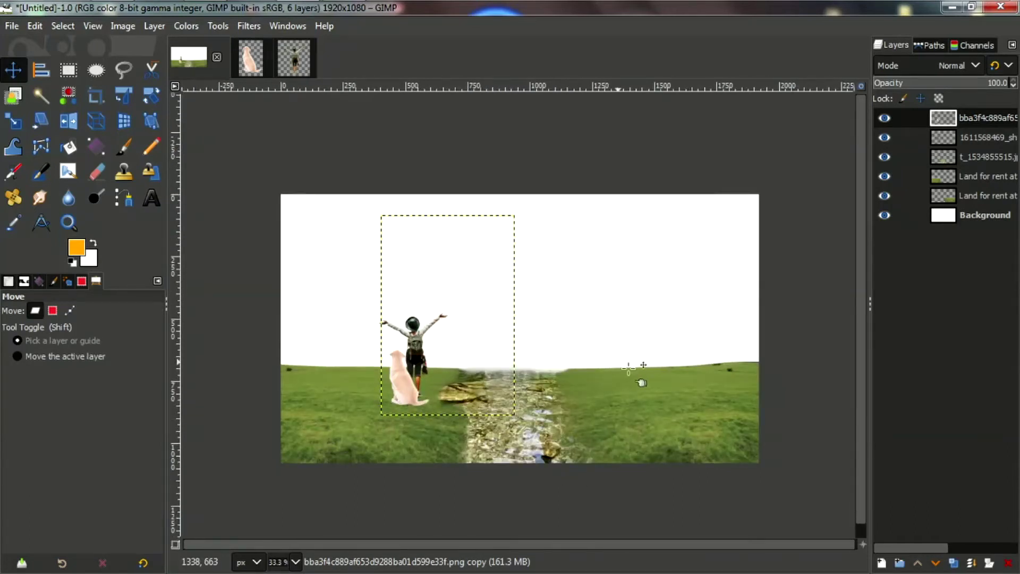
Find the cow photo in the recourd folder and drag it toward GIMP
left_click(208, 55)
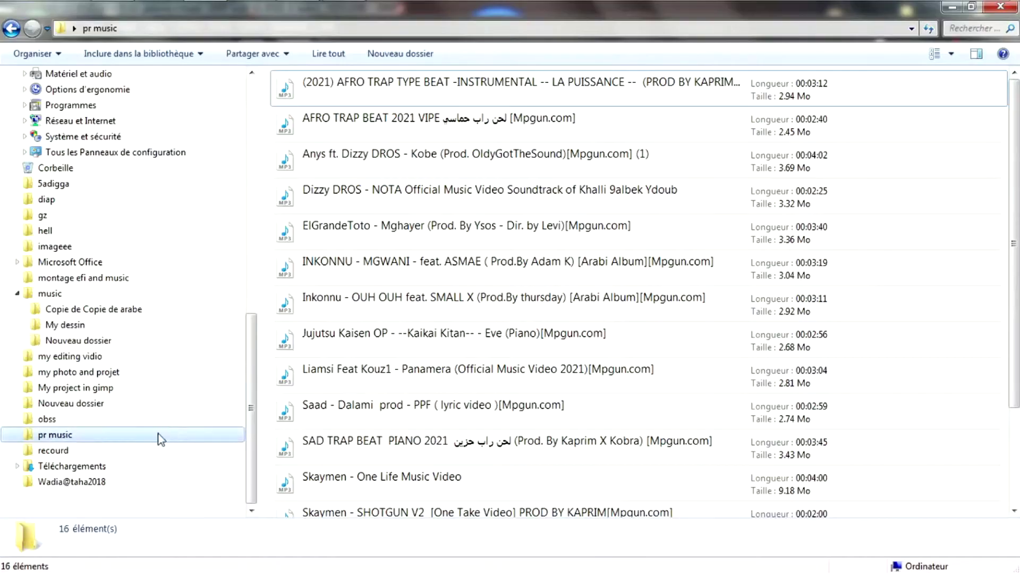
left_click(145, 451)
left_click_drag(964, 484, 287, 21)
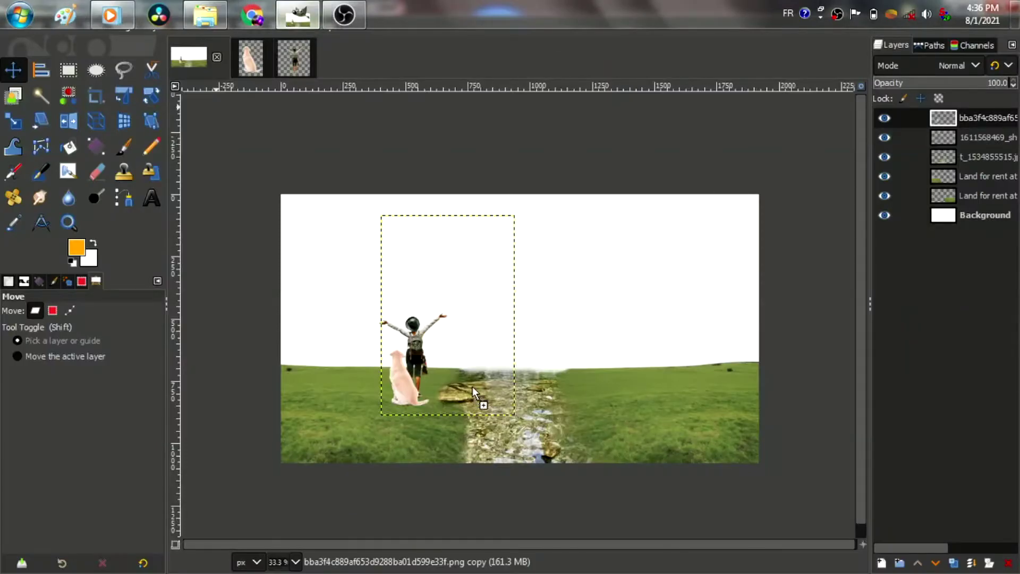
Drop the cow pasture photo in as a new layer and drag it to the lower right
left_click_drag(287, 21, 725, 424)
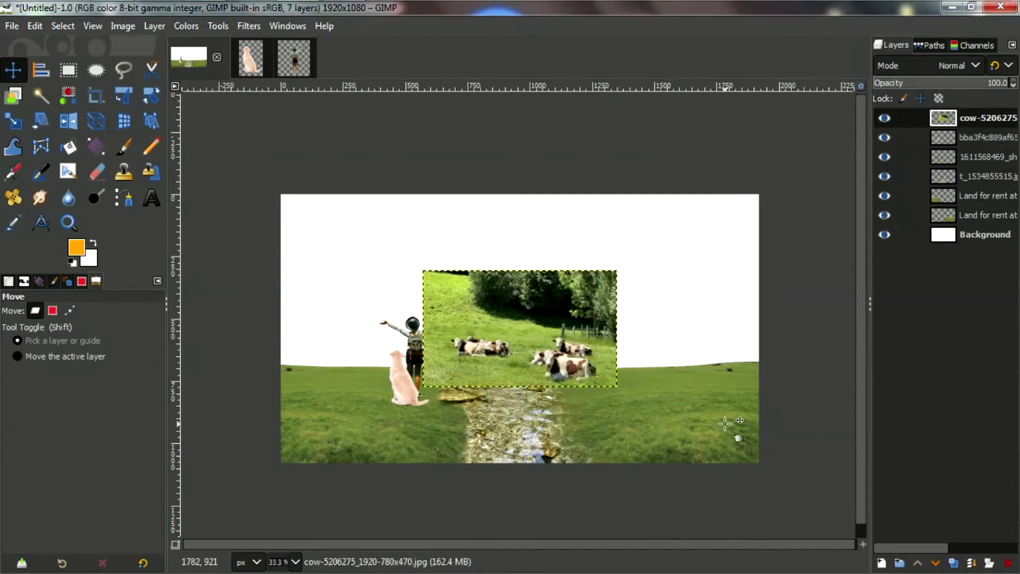
mouse_move(494, 355)
left_mouse_down()
mouse_move(653, 386)
mouse_move(679, 361)
left_mouse_up()
scroll(679, 361, "up", 2)
scroll(512, 271, "down", 2)
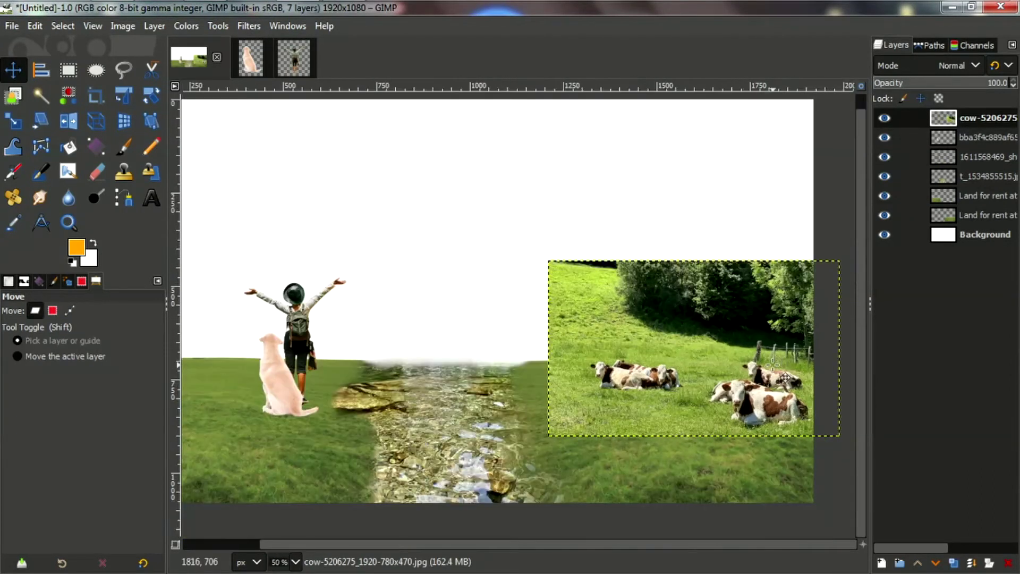
scroll(513, 271, "down", 2)
scroll(513, 271, "up", 2)
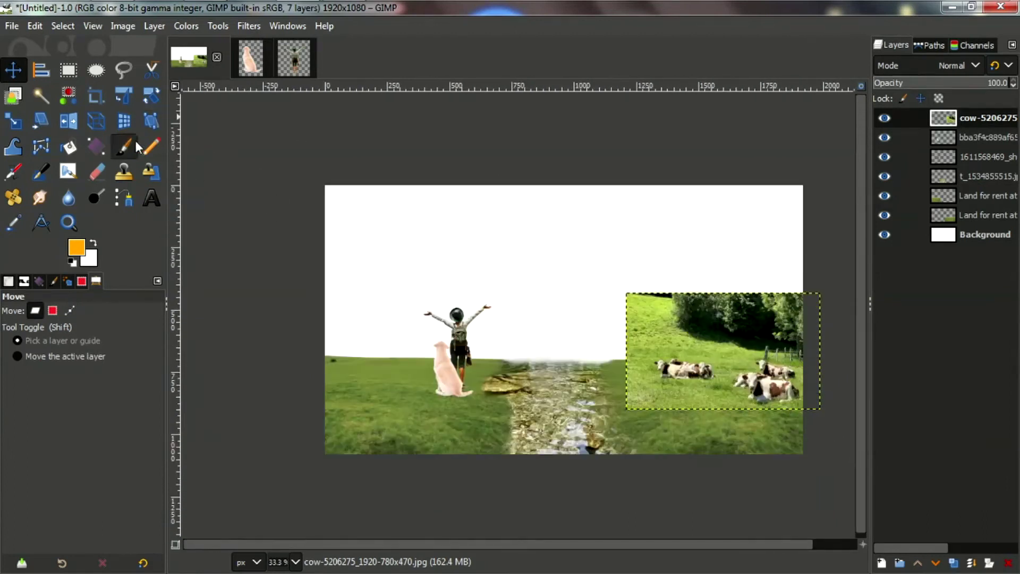
left_click(97, 171)
Try erasing the trees at the top of the cow photo, then undo those strokes
scroll(824, 329, "up", 3)
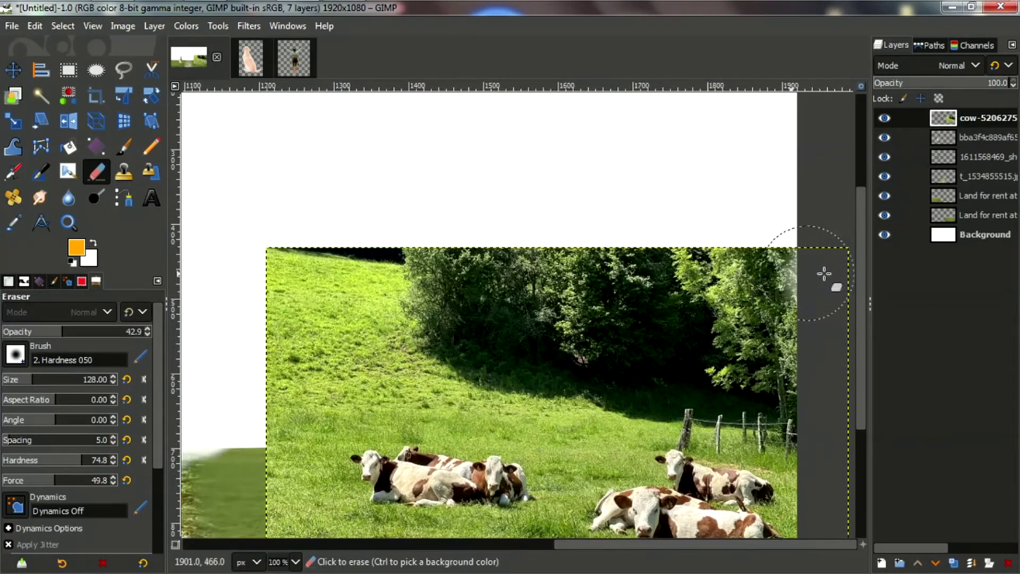
mouse_move(820, 278)
left_mouse_down()
mouse_move(273, 250)
mouse_move(692, 299)
mouse_move(770, 285)
mouse_move(781, 307)
mouse_move(767, 296)
mouse_move(599, 293)
mouse_move(518, 446)
mouse_move(524, 473)
left_mouse_up()
scroll(523, 473, "down", 4)
mouse_move(297, 345)
left_mouse_down()
mouse_move(266, 437)
mouse_move(266, 388)
left_mouse_up()
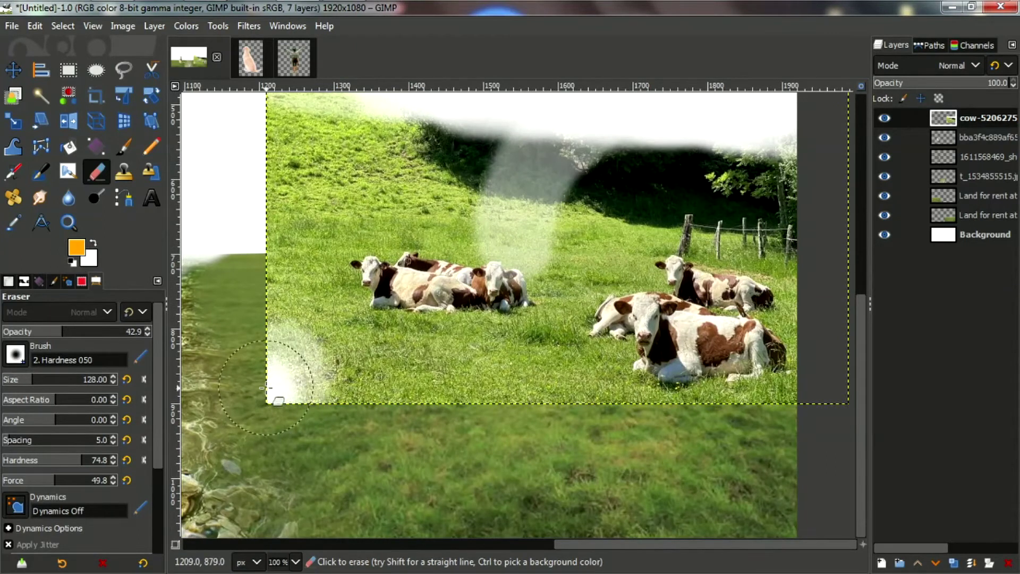
key("ctrl")
key("ctrl+z")
key("ctrl+z")
key("ctrl+z")
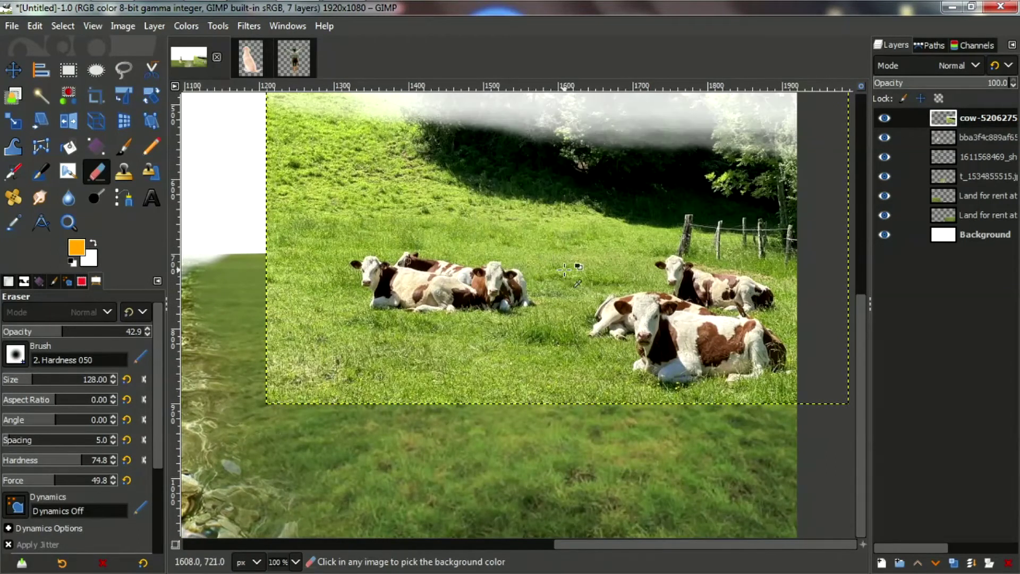
key("ctrl+z")
key("ctrl+z")
scroll(635, 270, "down", 1, "ctrl")
scroll(635, 270, "down", 1, "ctrl")
key("ctrl+z")
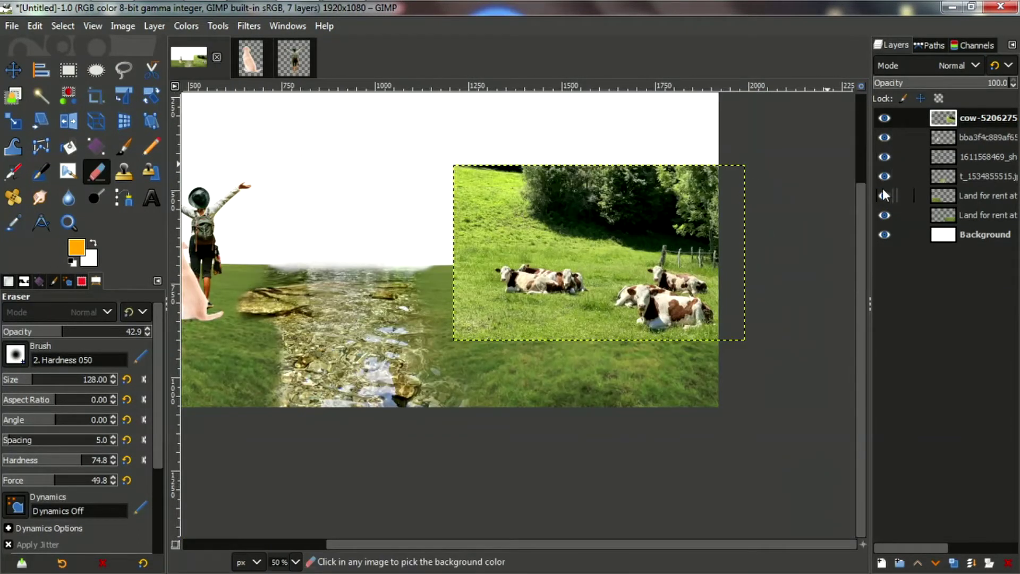
right_click(962, 124)
key("Escape")
Blend the cow photo's bottom-left and left edges into the field and fade its upper left
scroll(676, 263, "up", 2, "ctrl")
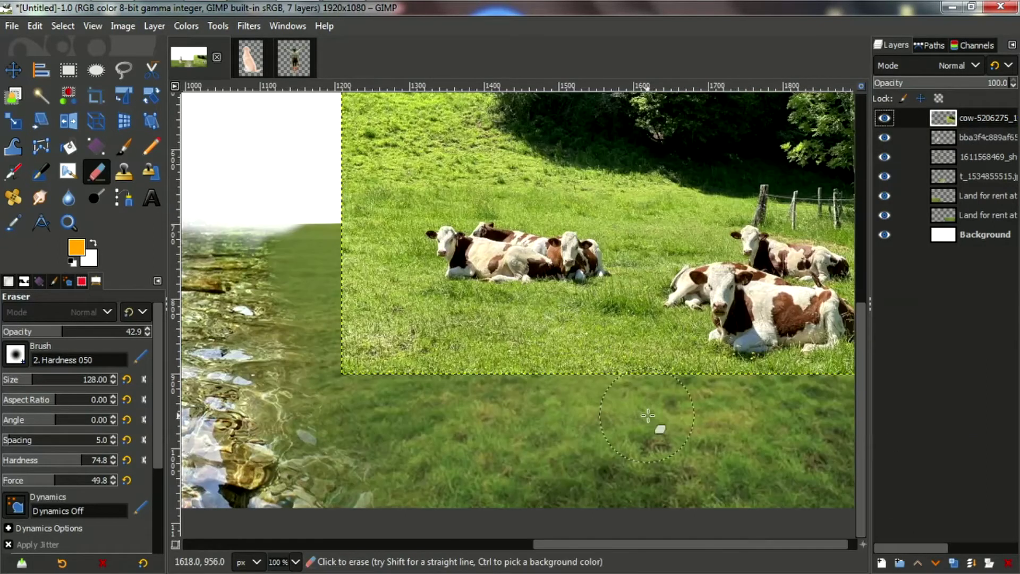
mouse_move(521, 392)
left_mouse_down()
mouse_move(405, 372)
mouse_move(351, 202)
left_mouse_up()
mouse_move(336, 299)
left_mouse_down()
mouse_move(346, 232)
mouse_move(364, 364)
mouse_move(371, 284)
mouse_move(356, 304)
mouse_move(409, 276)
mouse_move(388, 213)
mouse_move(382, 276)
mouse_move(432, 325)
left_mouse_up()
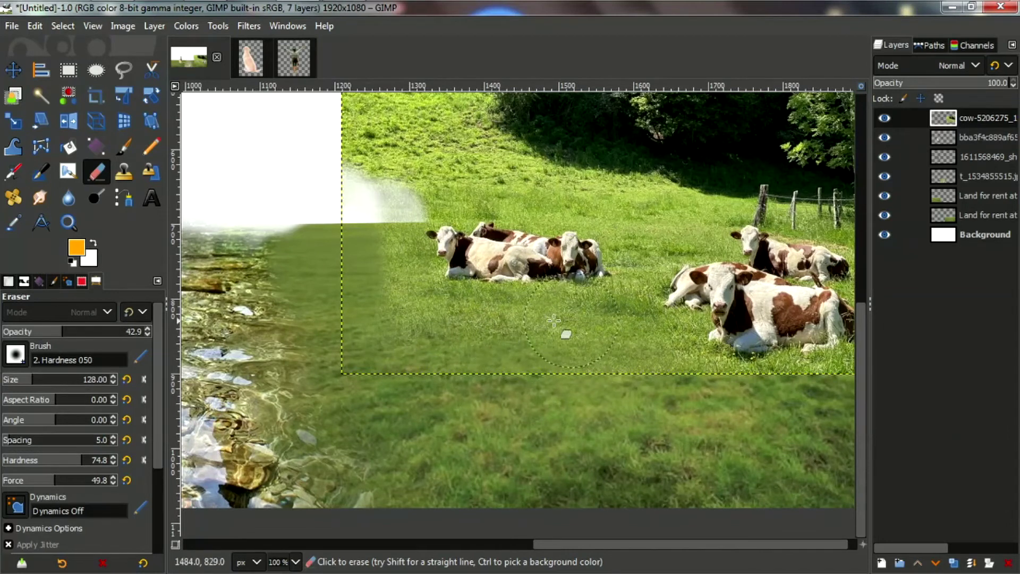
mouse_move(632, 210)
left_mouse_down()
mouse_move(656, 205)
mouse_move(376, 182)
mouse_move(813, 176)
mouse_move(829, 205)
mouse_move(478, 182)
left_mouse_up()
scroll(795, 195, "right", 3)
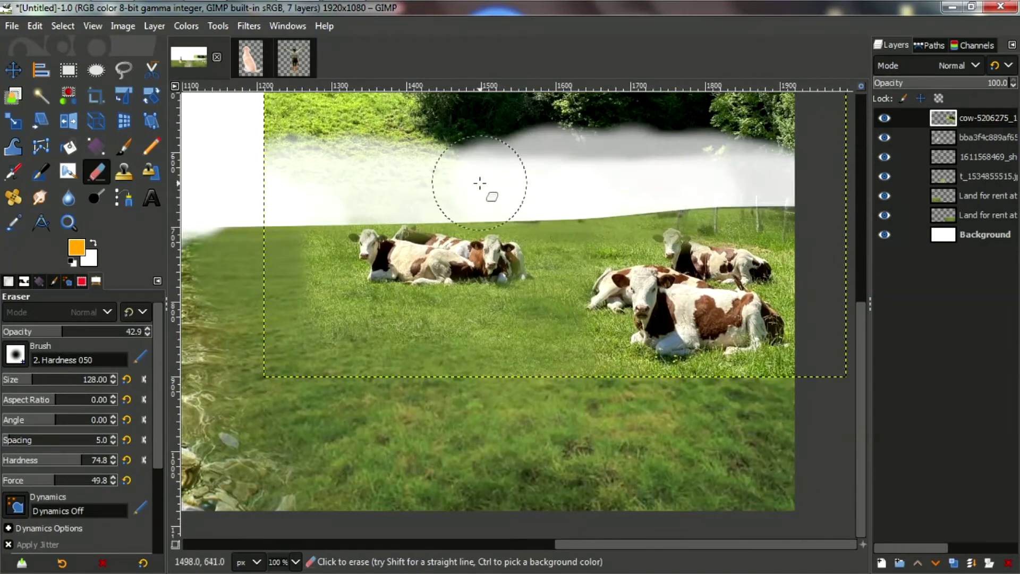
scroll(753, 351, "up", 6)
Erase the trees and sky above the cows into a white haze
mouse_move(766, 351)
left_mouse_down()
mouse_move(660, 342)
mouse_move(774, 319)
mouse_move(766, 291)
mouse_move(451, 273)
mouse_move(790, 341)
left_mouse_up()
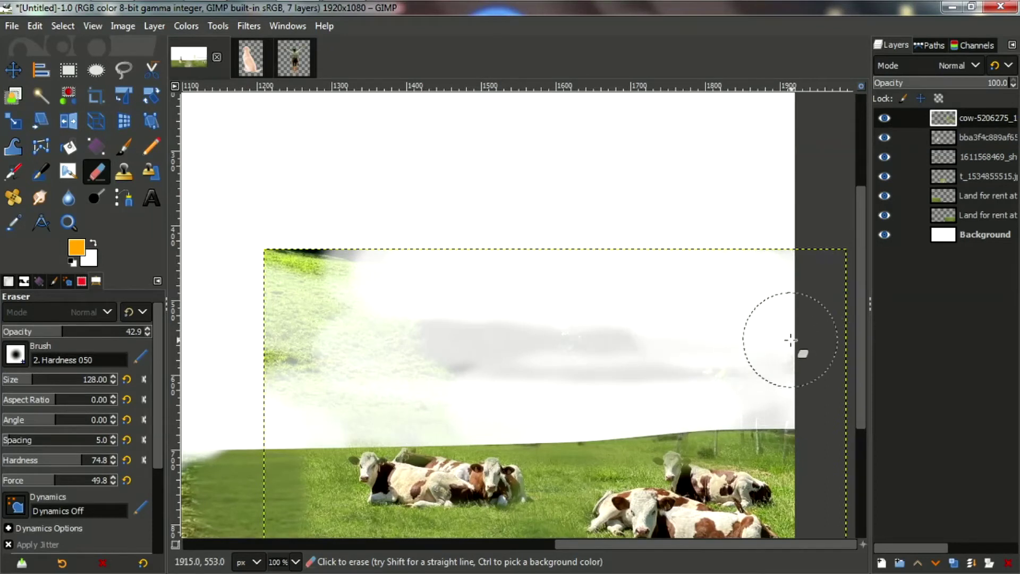
scroll(503, 255, "up", 5)
scroll(725, 206, "down", 12)
scroll(724, 206, "up", 8)
scroll(763, 200, "down", 4)
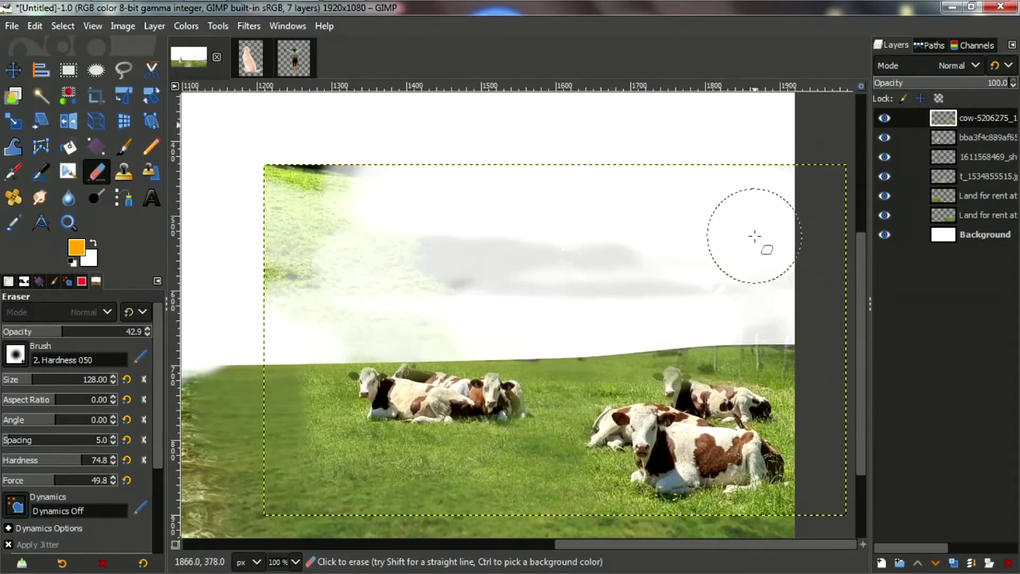
mouse_move(763, 239)
left_mouse_down()
mouse_move(581, 201)
mouse_move(296, 170)
left_mouse_up()
scroll(625, 214, "down", 8)
scroll(375, 193, "up", 8)
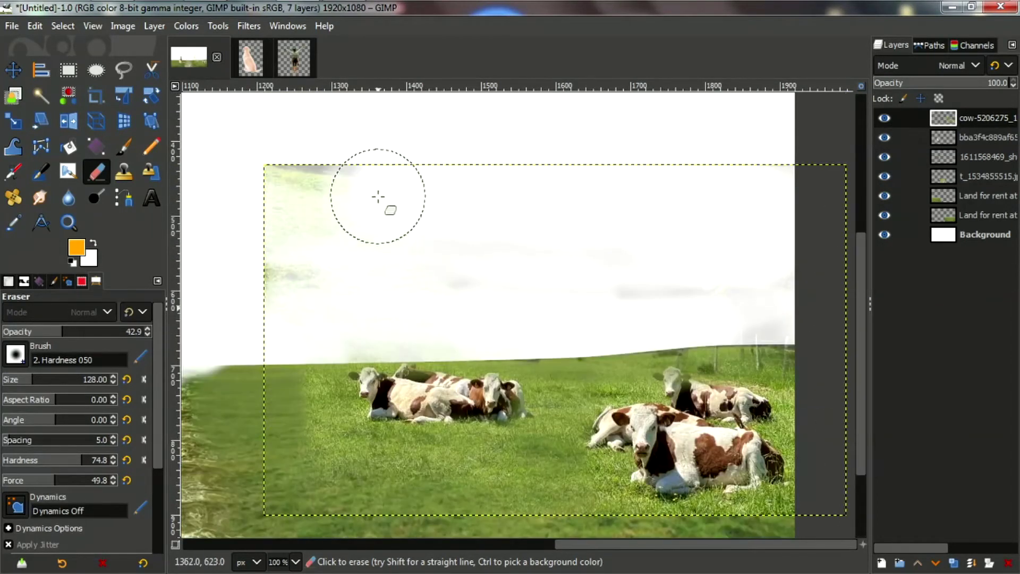
left_click_drag(375, 194, 205, 170)
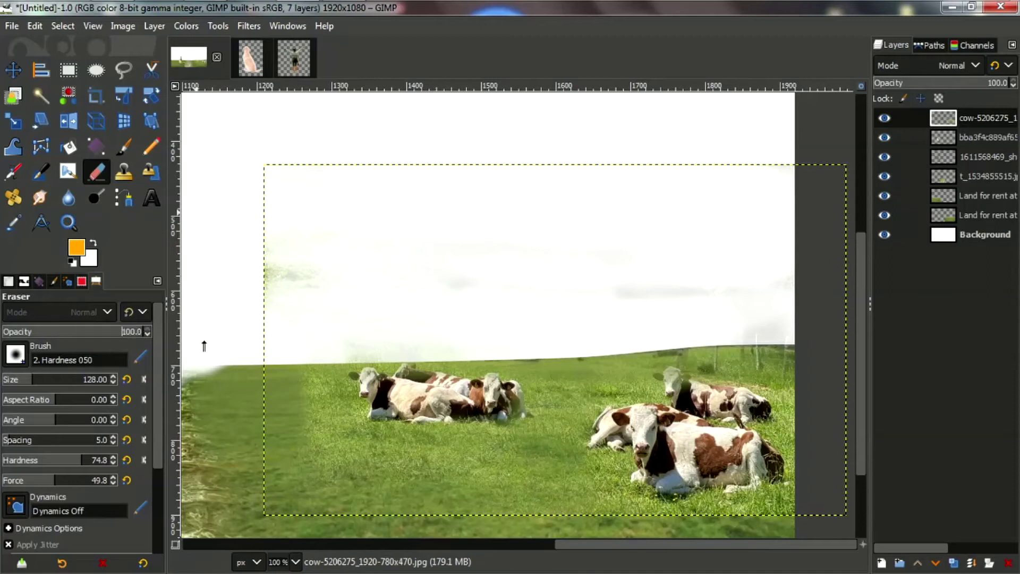
Erase the grey haze above and to the left of the cows
mouse_move(697, 249)
left_mouse_down()
mouse_move(603, 274)
mouse_move(227, 273)
mouse_move(740, 319)
left_mouse_up()
key("ctrl+z")
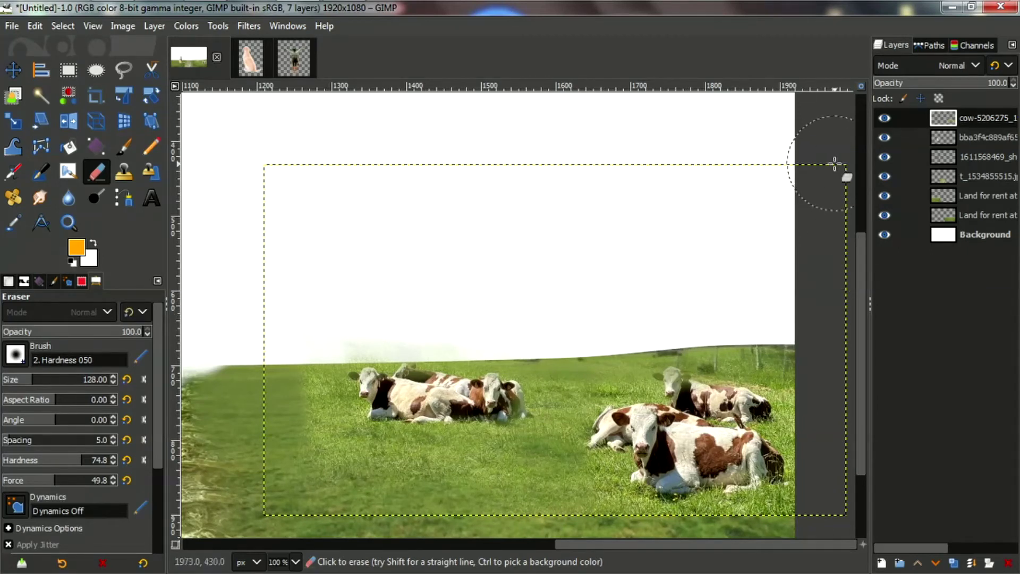
mouse_move(454, 315)
left_mouse_down()
mouse_move(353, 303)
mouse_move(307, 319)
mouse_move(403, 319)
left_mouse_up()
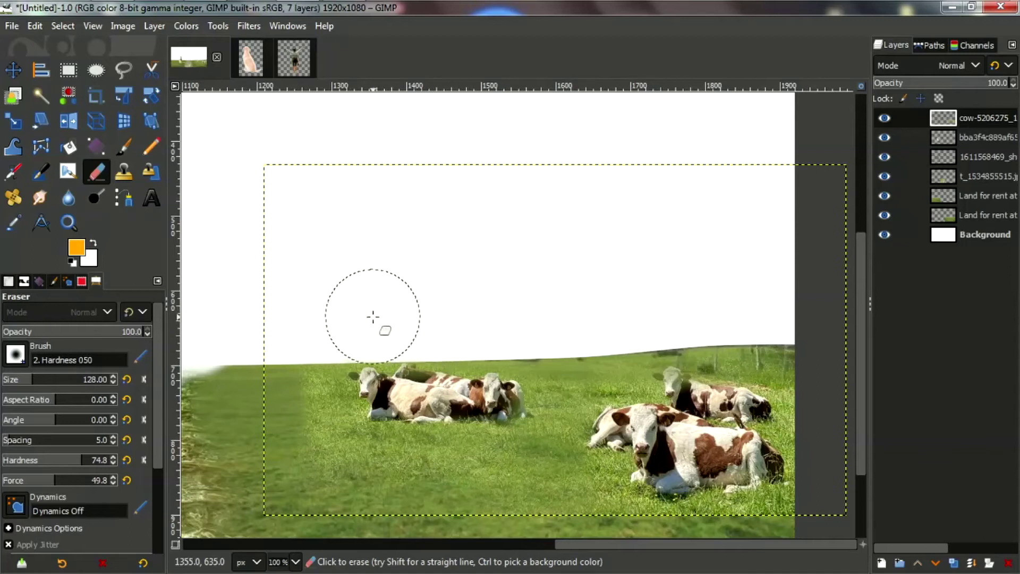
Set the eraser to about 41% opacity and size 55, zooming in on the cows
left_click(42, 332)
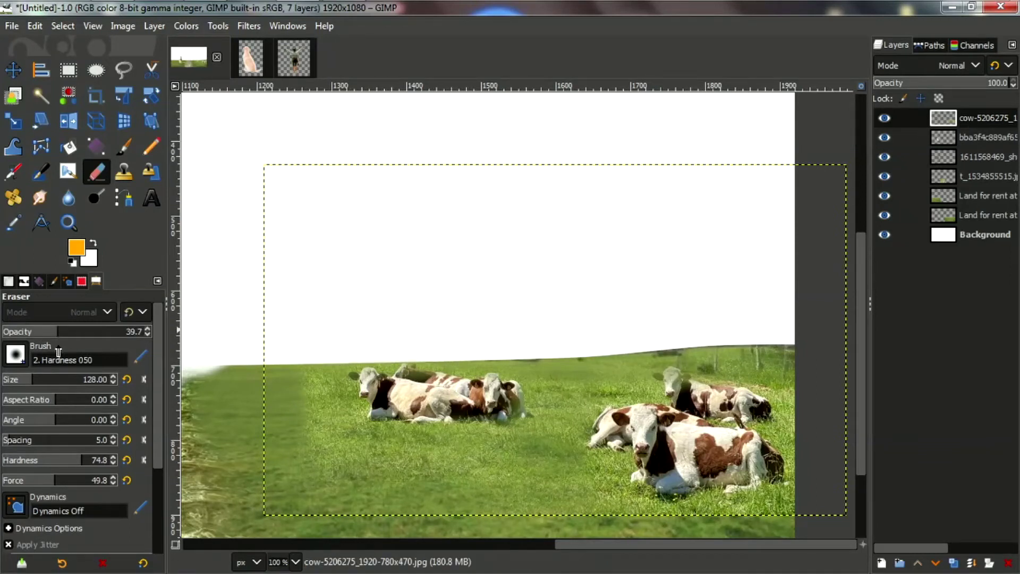
left_click_drag(60, 353, 63, 352)
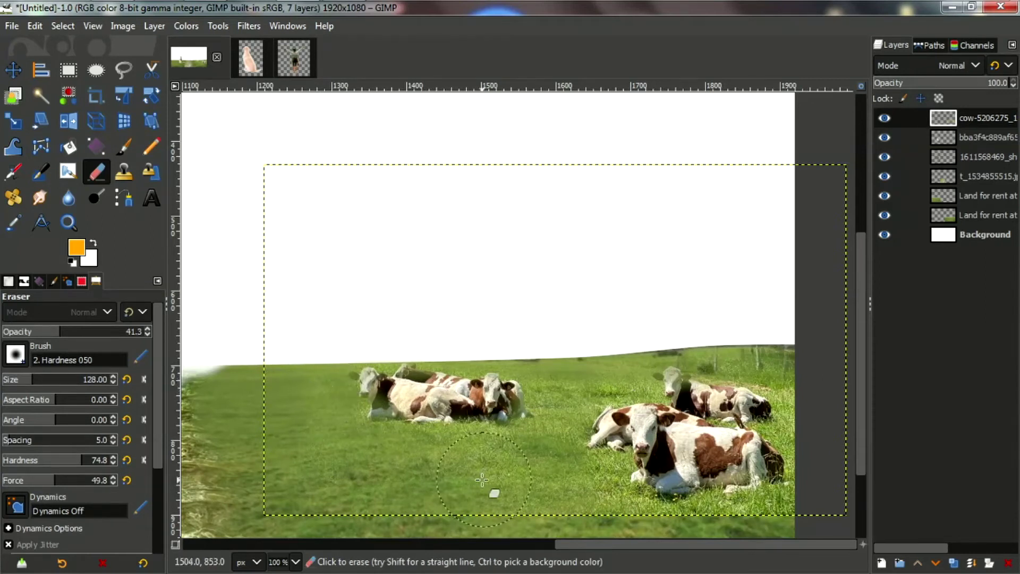
scroll(723, 488, "down", 2)
scroll(695, 485, "up", 1)
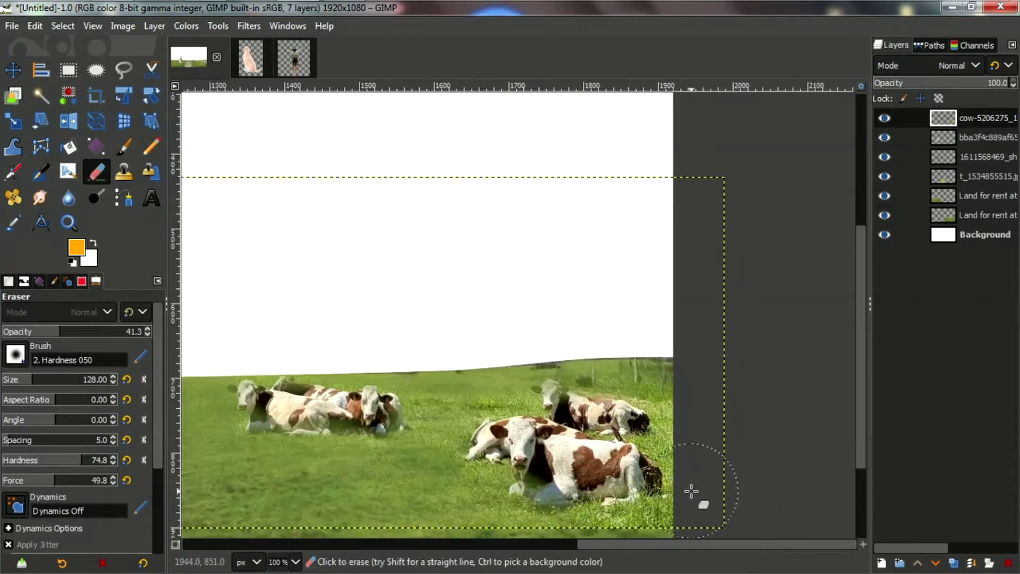
scroll(690, 403, "up", 1)
scroll(689, 402, "up", 2)
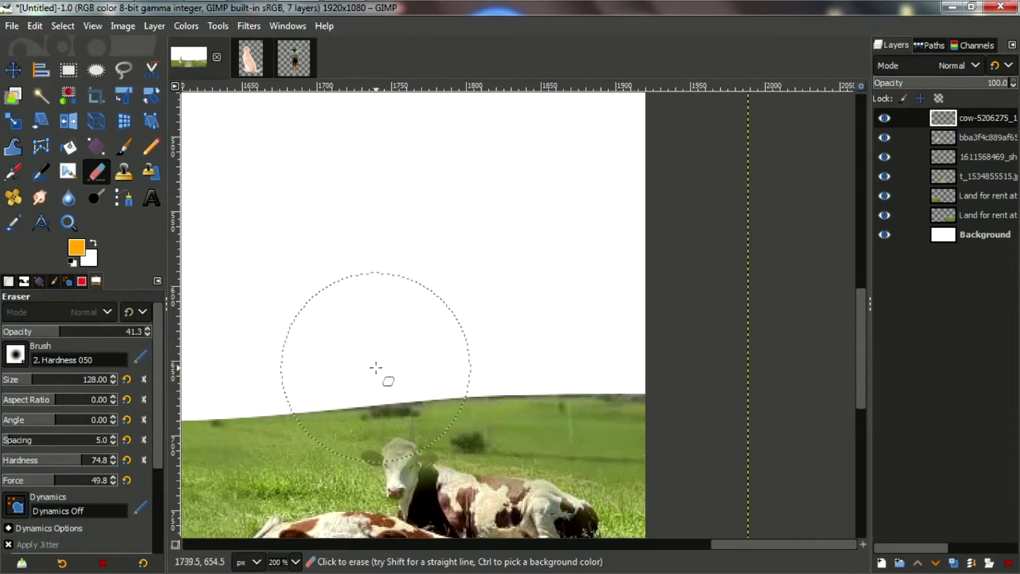
scroll(577, 392, "down", 2)
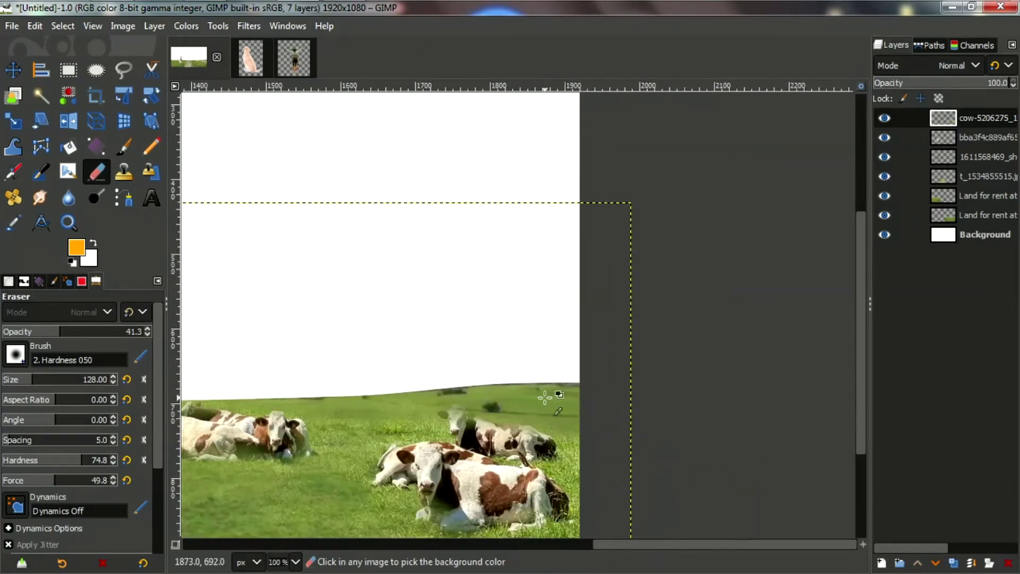
scroll(584, 404, "up", 1)
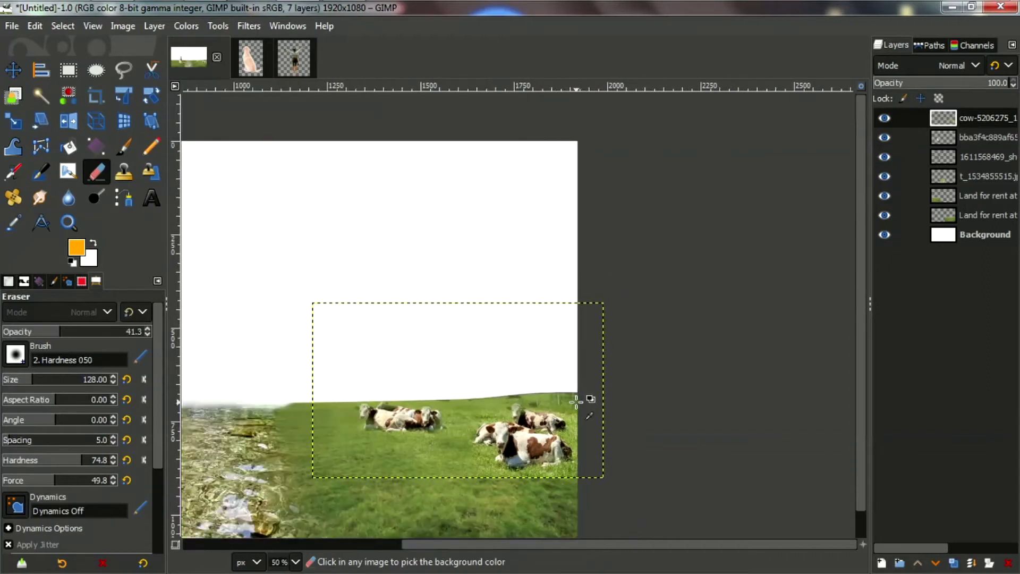
scroll(577, 402, "up", 2)
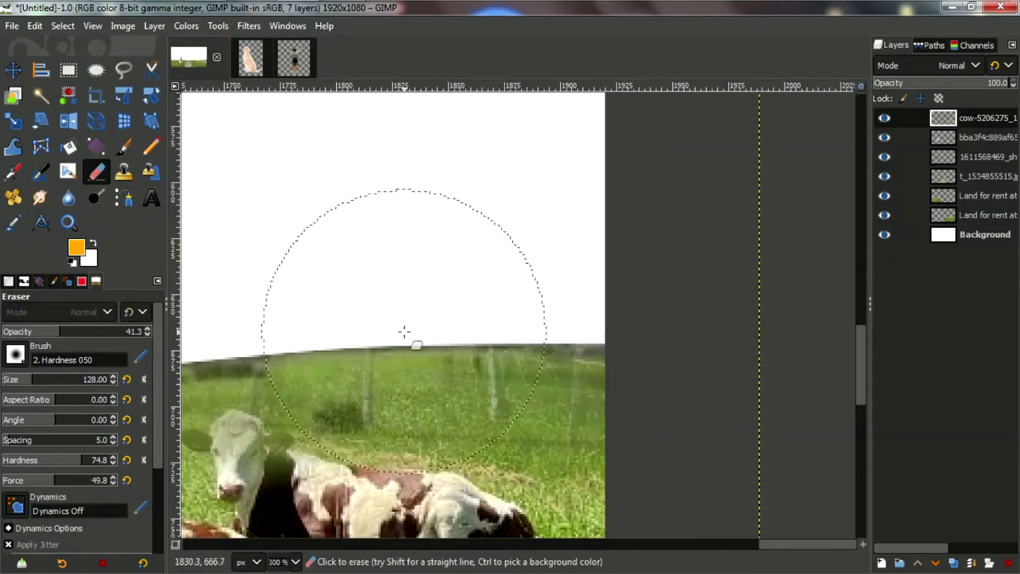
scroll(569, 364, "down", 3)
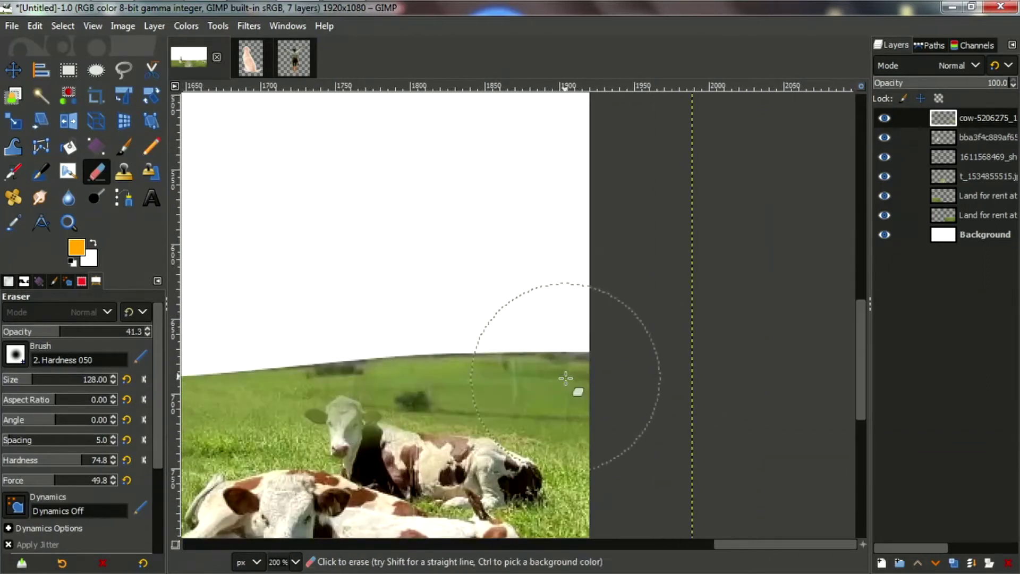
scroll(586, 377, "down", 1)
scroll(586, 377, "up", 2)
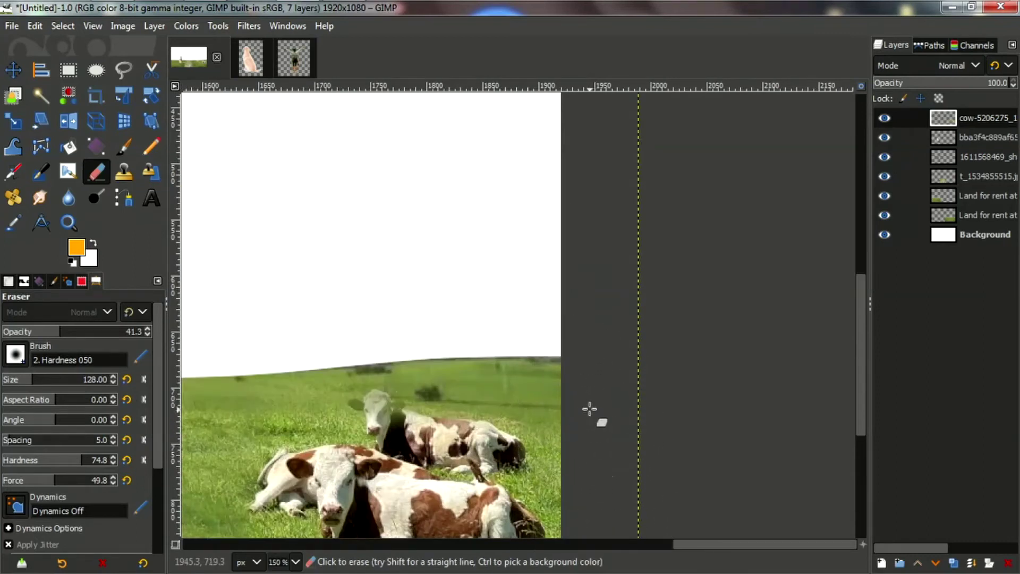
scroll(611, 491, "down", 2)
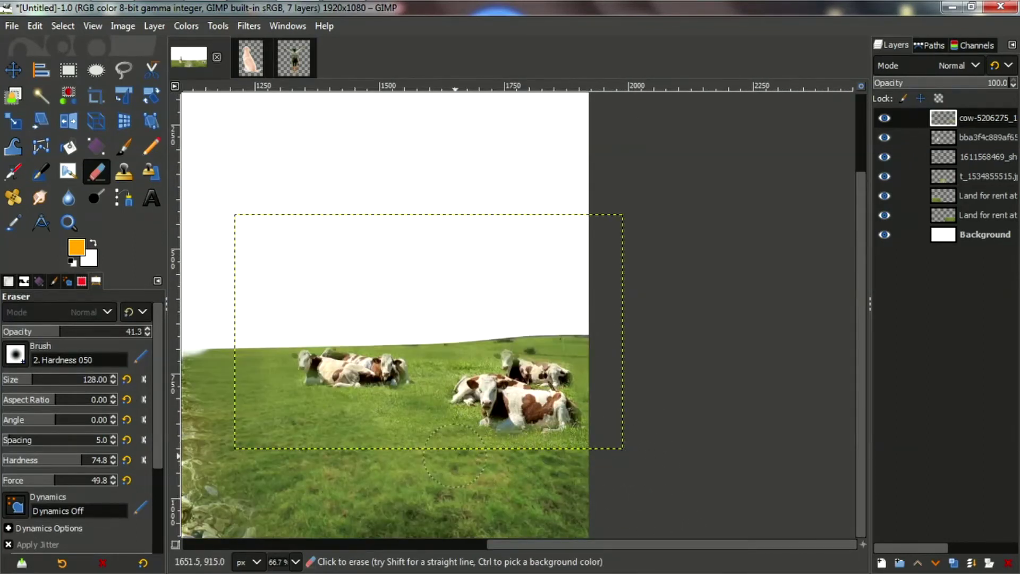
scroll(454, 456, "up", 3)
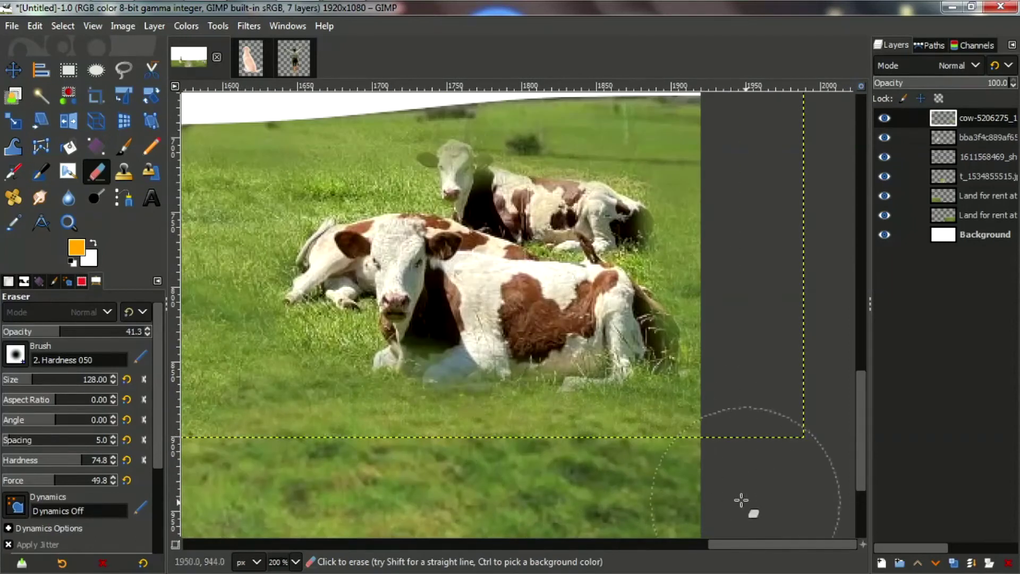
scroll(404, 481, "down", 3)
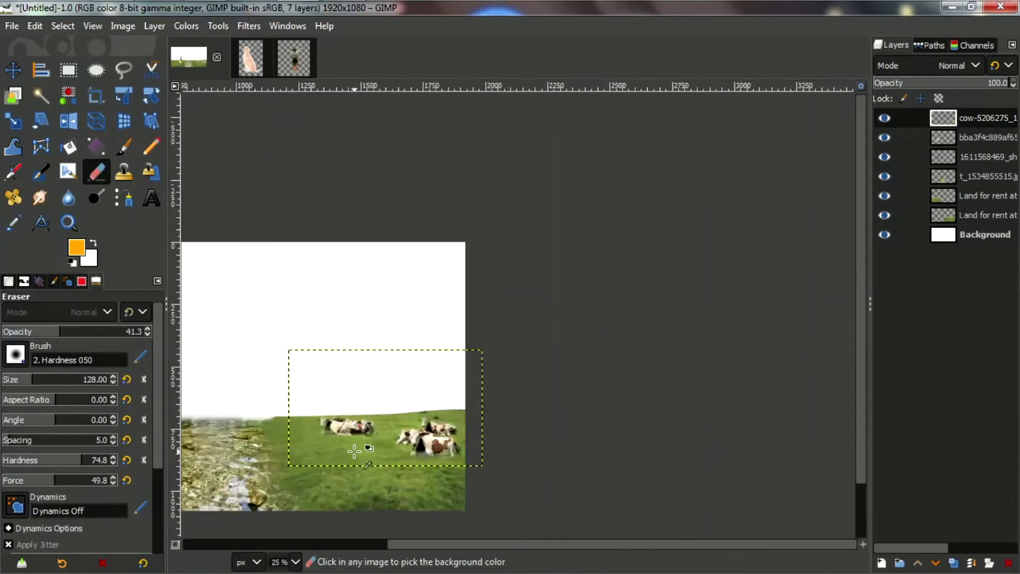
scroll(558, 465, "up", 3)
scroll(567, 462, "down", 3)
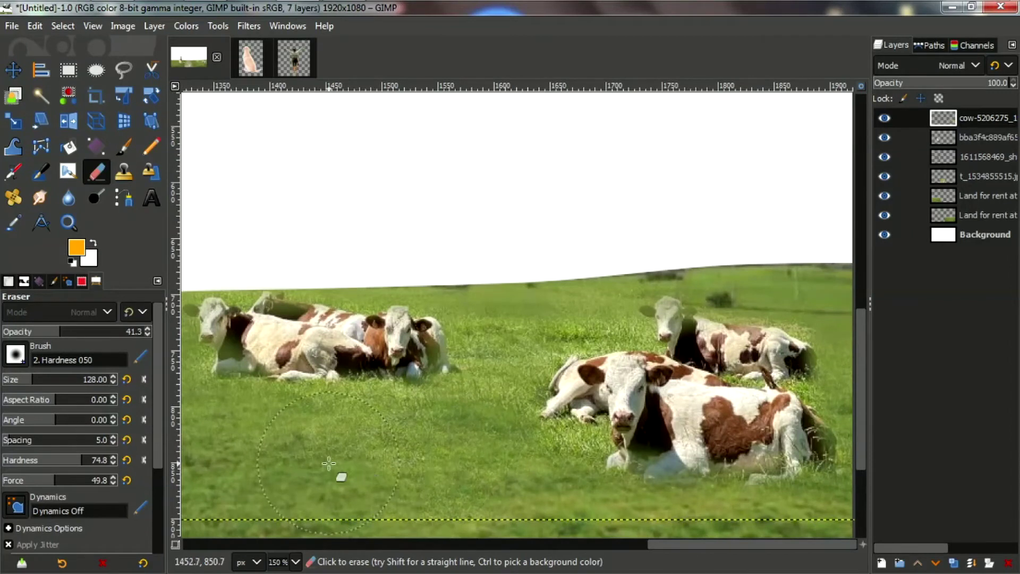
scroll(323, 441, "up", 2)
scroll(638, 382, "up", 2)
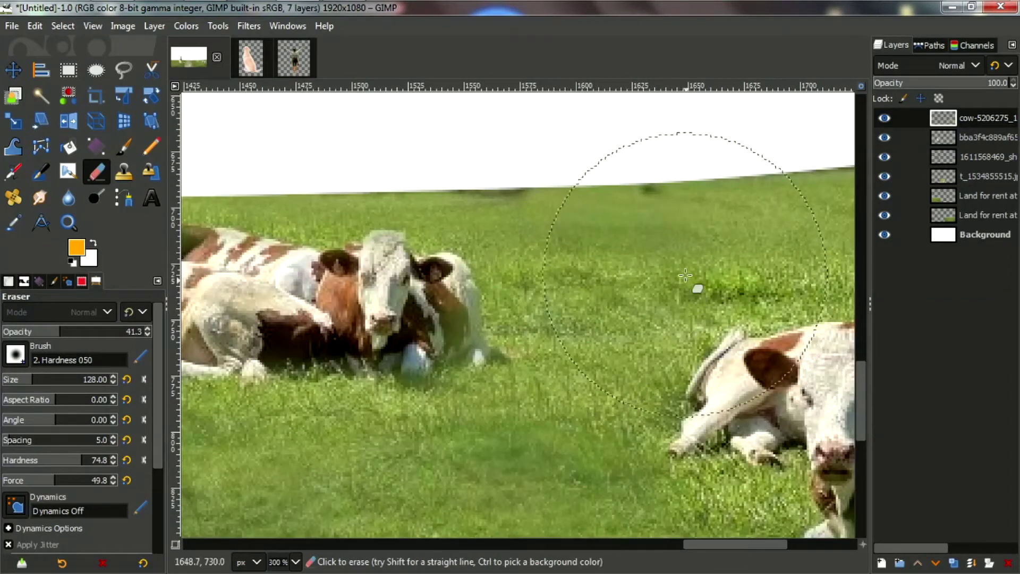
key("1")
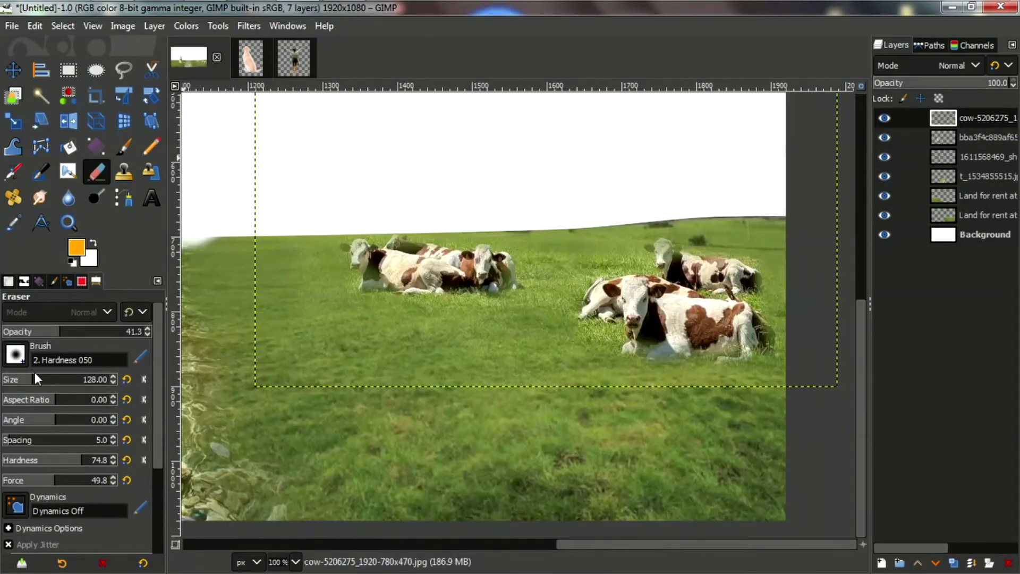
left_click_drag(37, 378, 23, 378)
key("2")
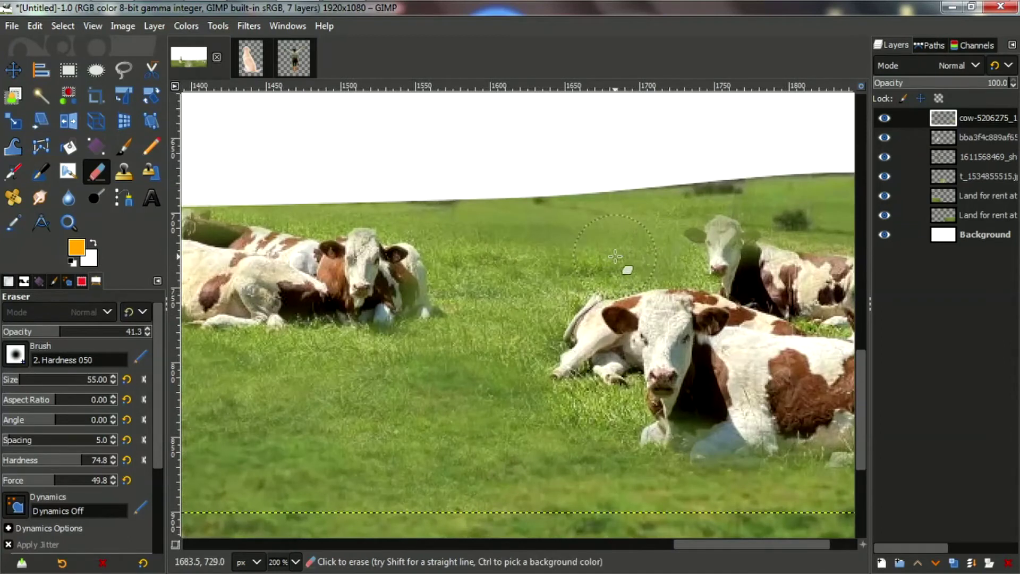
Softly erase the grass around the cows' legs so it blends into the field
scroll(443, 263, "down", 1)
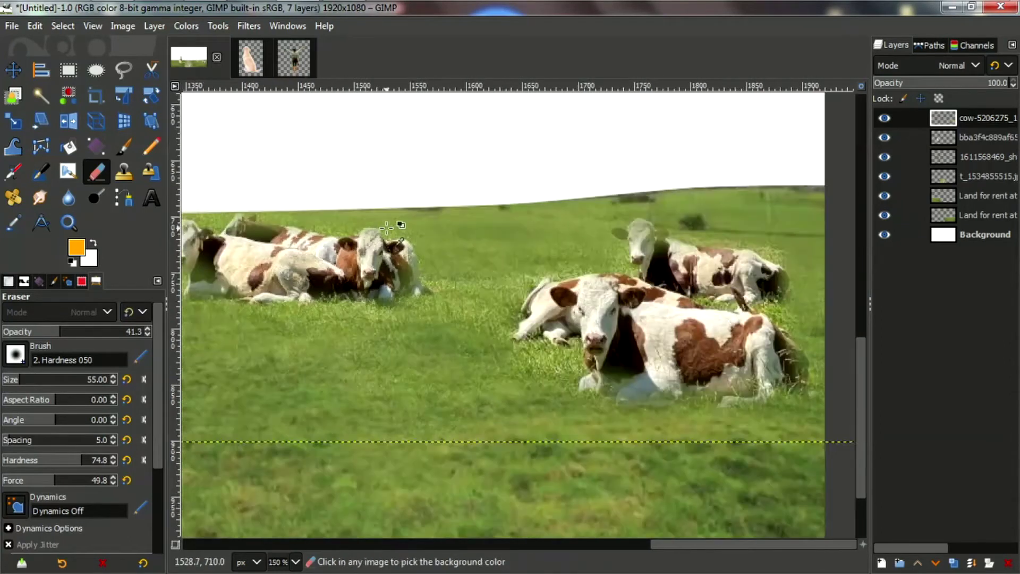
scroll(443, 263, "down", 2)
scroll(600, 387, "up", 5)
mouse_move(600, 387)
left_mouse_down()
mouse_move(509, 271)
mouse_move(238, 308)
left_mouse_up()
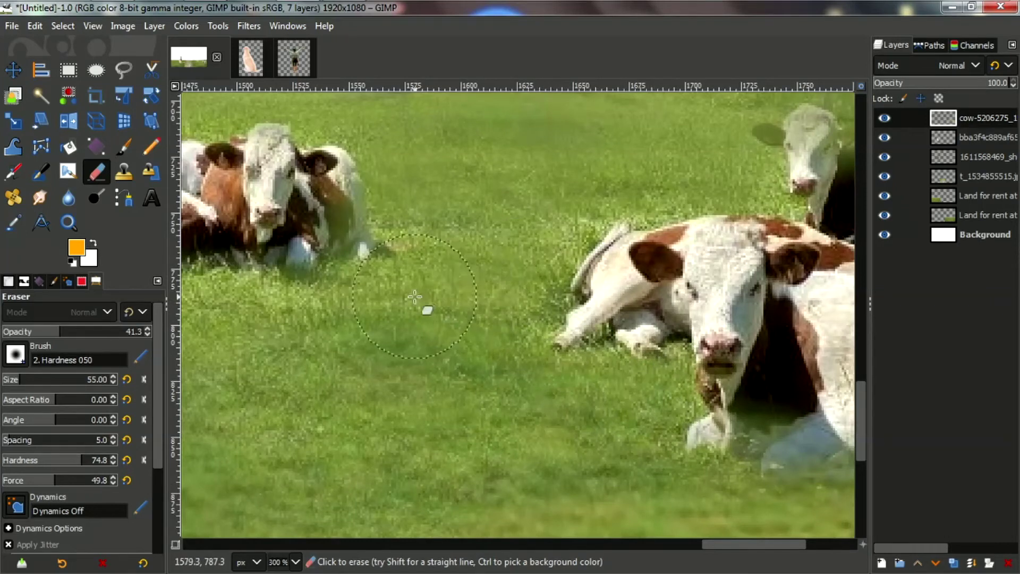
scroll(239, 308, "down", 4)
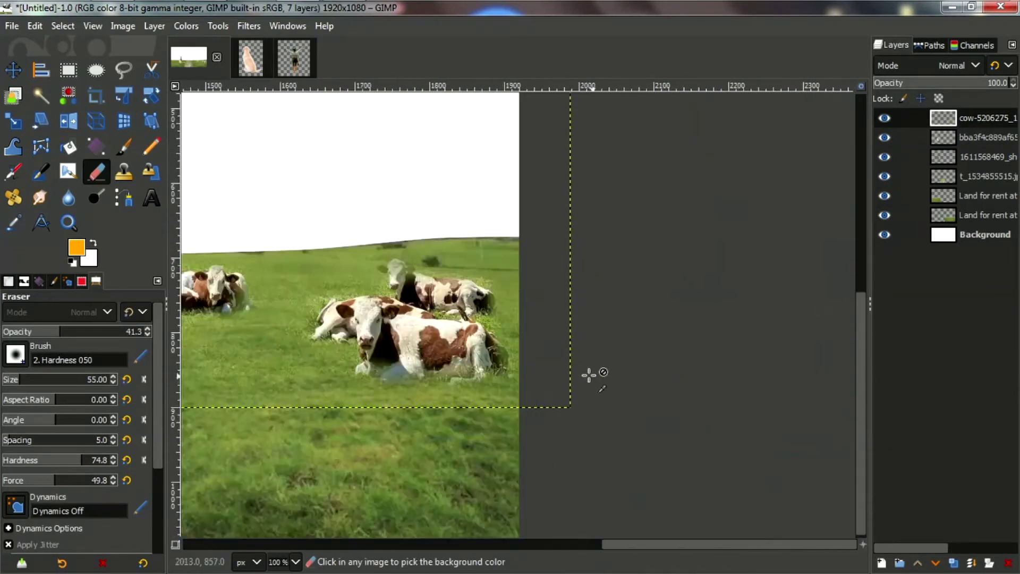
scroll(589, 371, "up", 4)
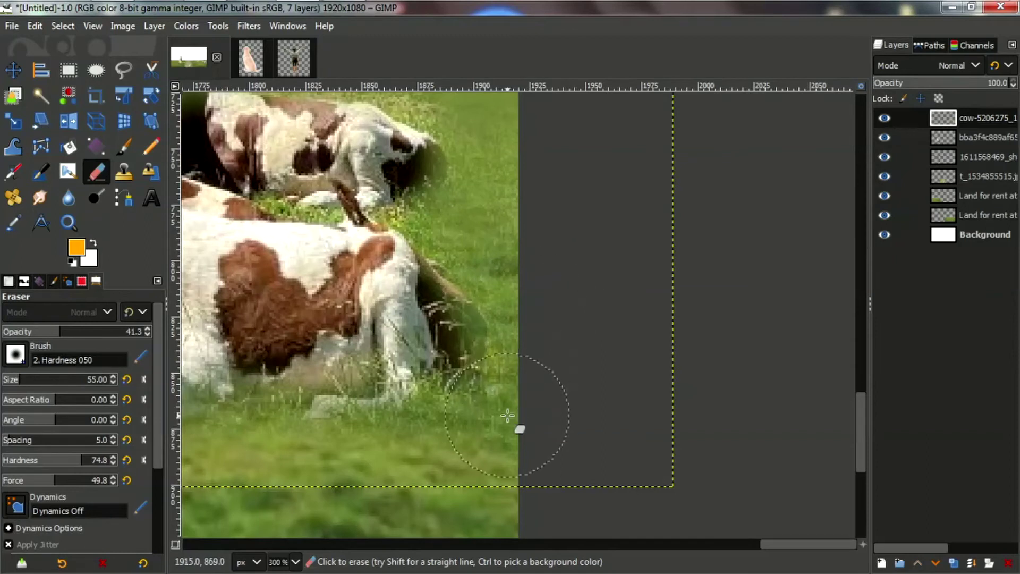
scroll(589, 205, "down", 4)
scroll(568, 201, "up", 4)
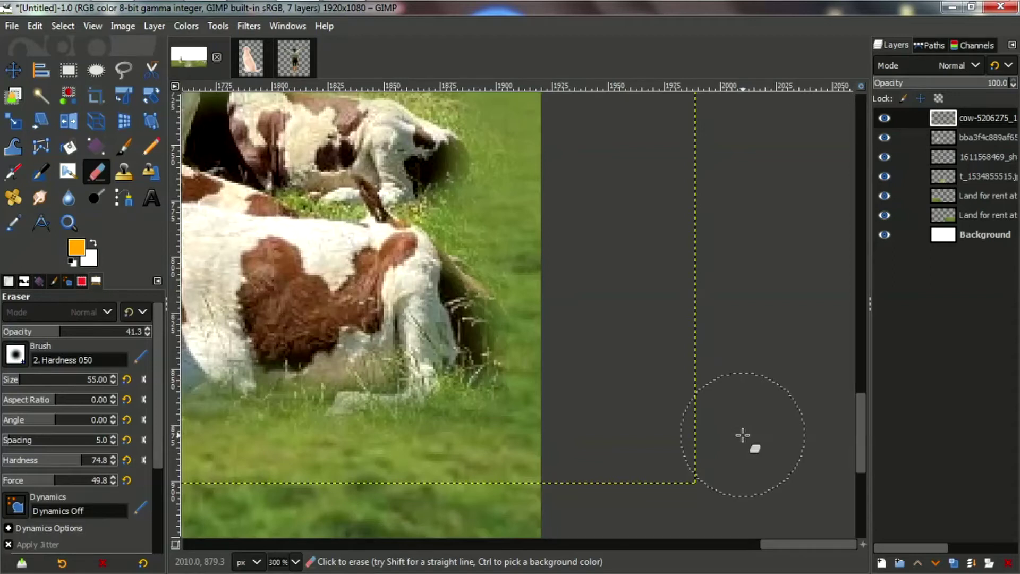
scroll(189, 201, "down", 8)
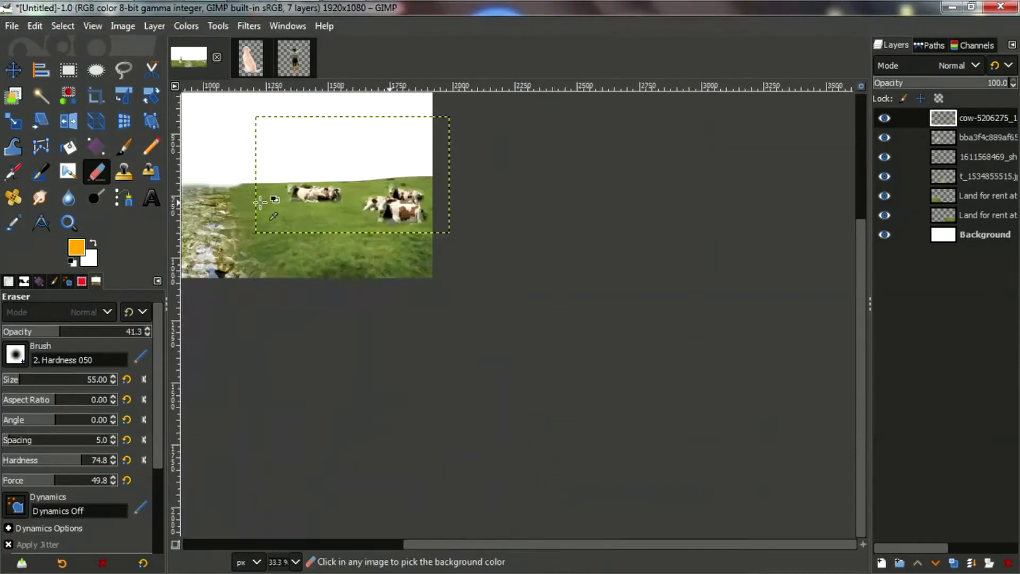
scroll(188, 200, "up", 1)
scroll(189, 201, "up", 2)
scroll(537, 190, "down", 2)
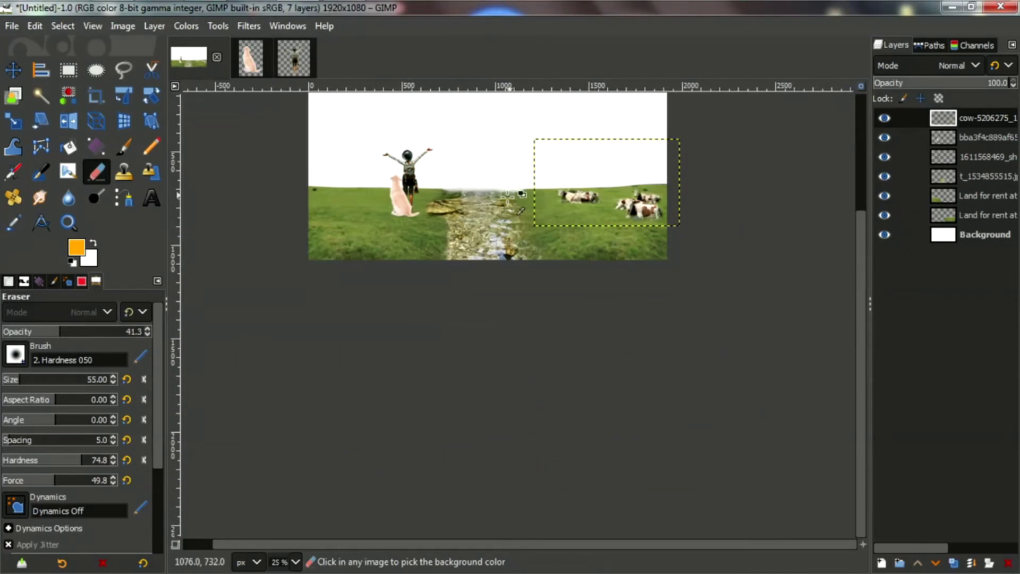
scroll(537, 190, "down", 2)
scroll(537, 190, "up", 2)
scroll(537, 190, "down", 1)
scroll(584, 200, "up", 3)
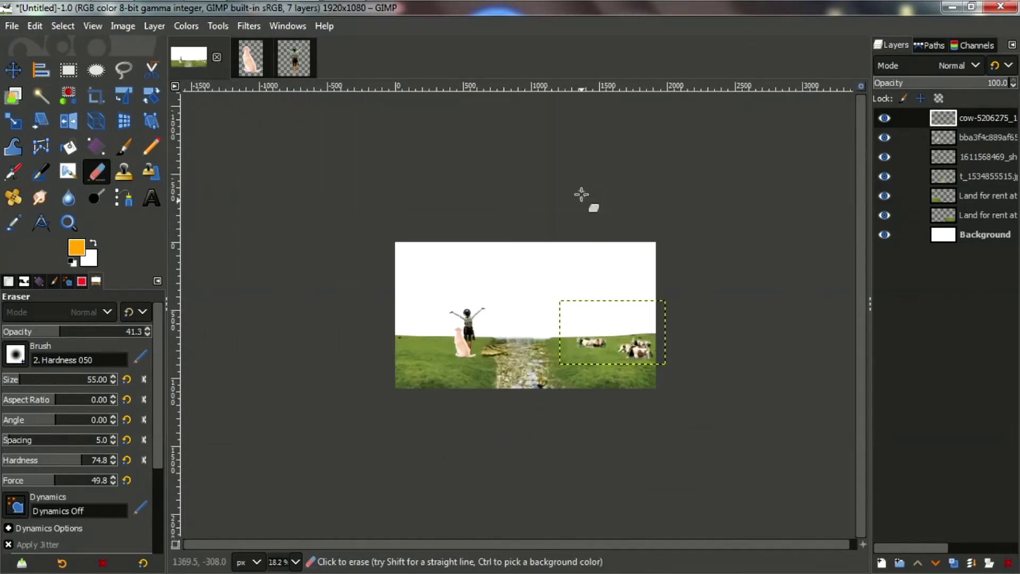
scroll(575, 314, "up", 2)
scroll(595, 284, "up", 2)
scroll(620, 324, "down", 1)
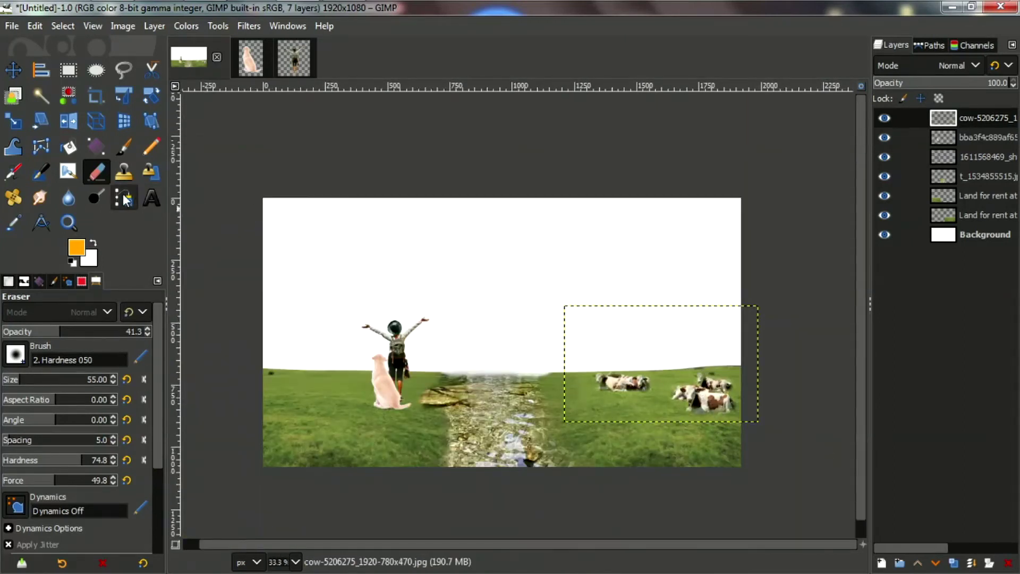
Scale the cow layer down to 674×406 and keep it at the lower right of the grass
left_click(14, 122)
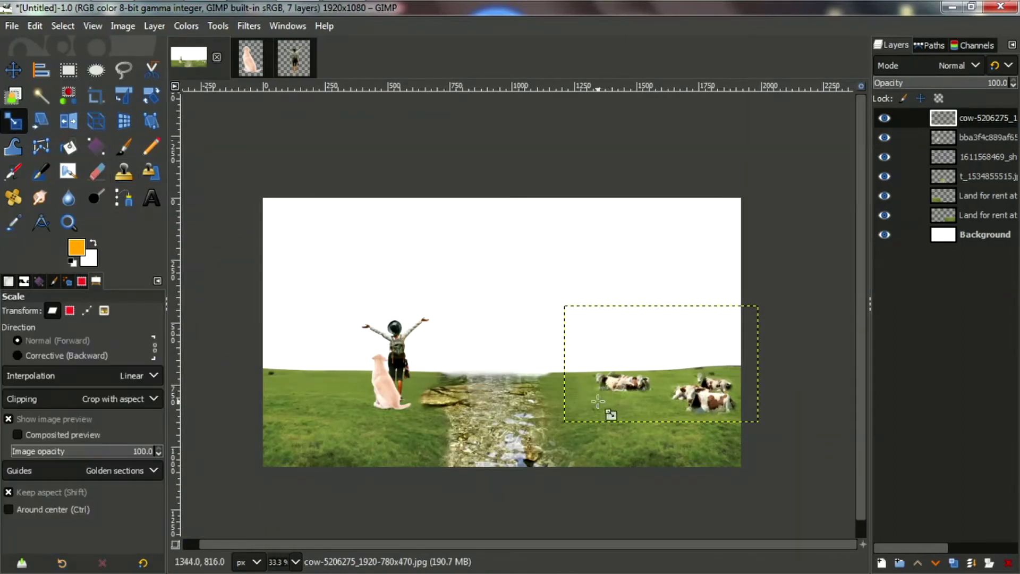
left_click(598, 415)
mouse_move(673, 384)
left_mouse_down()
mouse_move(664, 392)
mouse_move(678, 380)
left_mouse_up()
left_click_drag(787, 449, 746, 424)
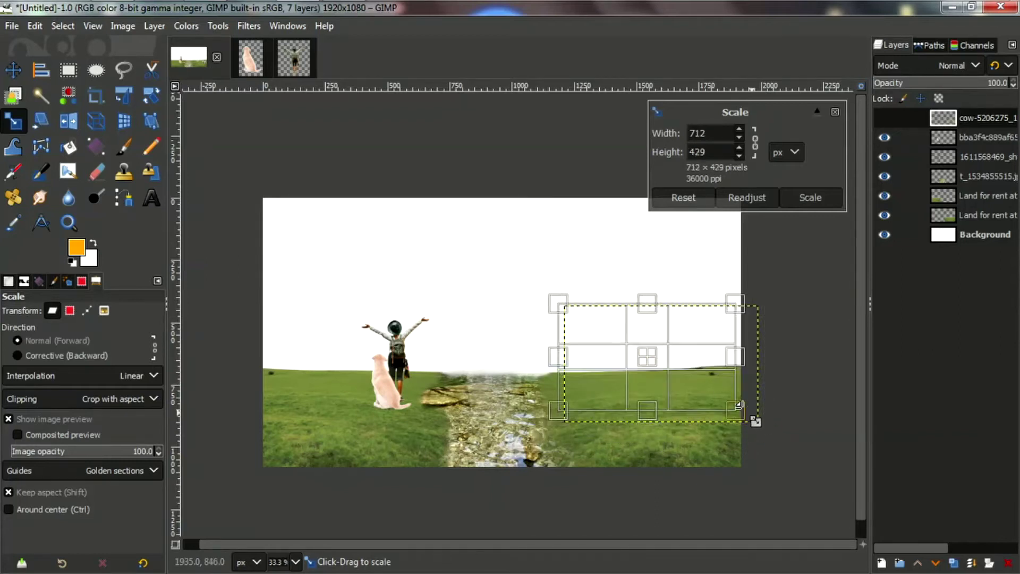
left_click_drag(659, 368, 703, 381)
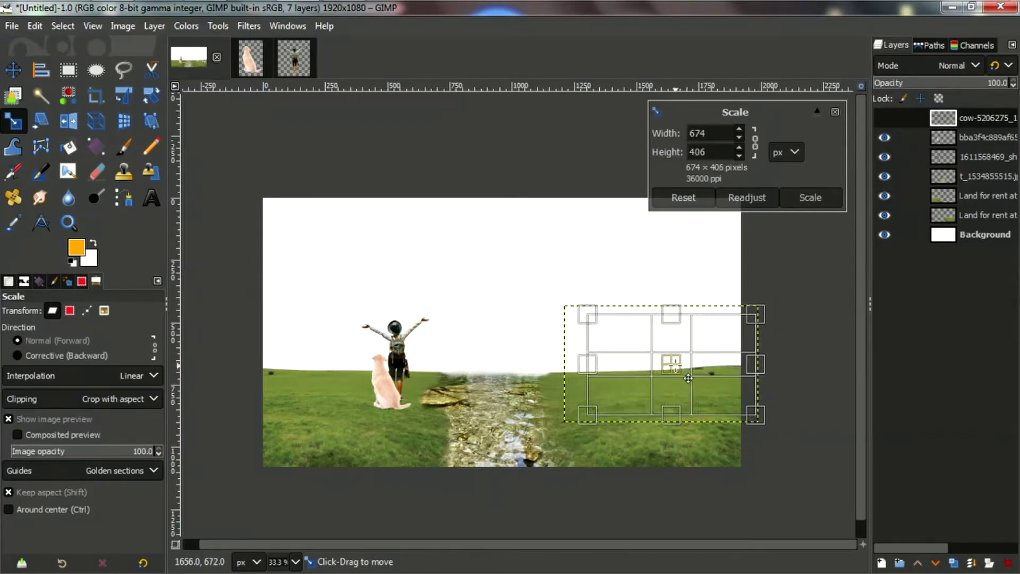
left_click_drag(703, 381, 702, 388)
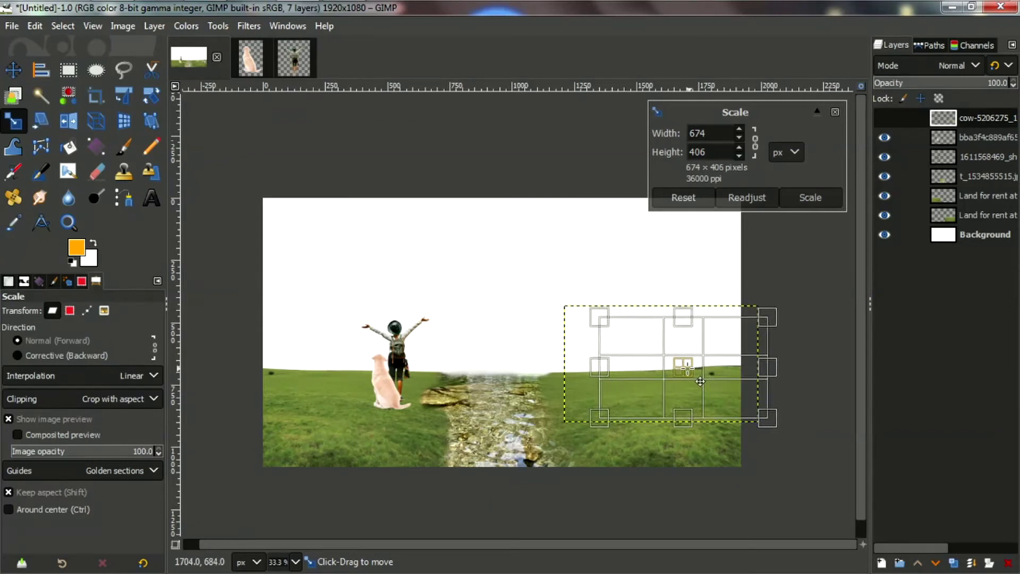
left_click(805, 199)
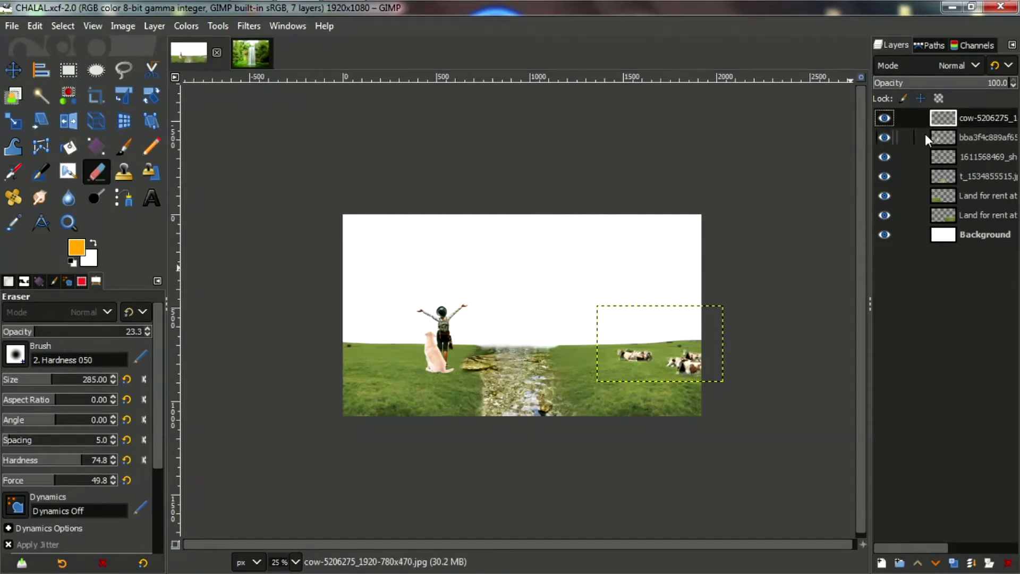
Copy the waterfall layer into CHALAL above Background and move it down behind the scene
left_click(250, 53)
left_click_drag(936, 127, 501, 294)
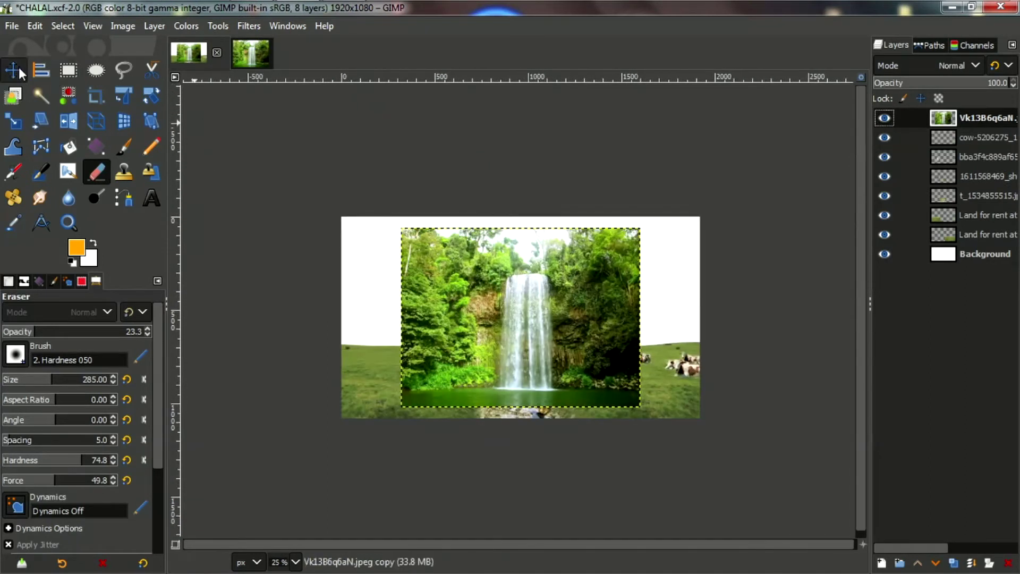
left_click(20, 71)
left_click_drag(874, 117, 940, 246)
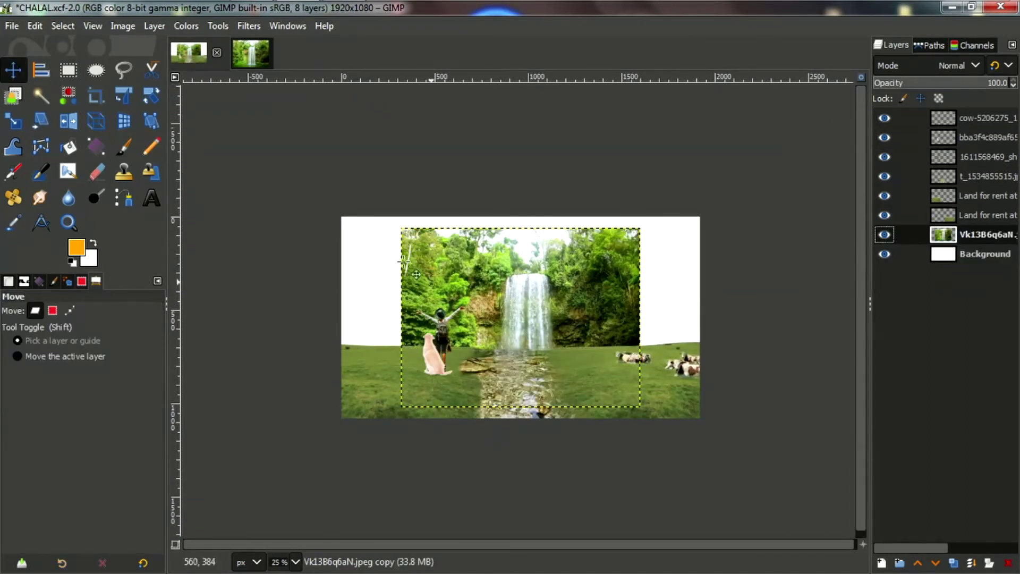
mouse_move(415, 274)
left_mouse_down()
mouse_move(535, 294)
mouse_move(540, 310)
left_mouse_up()
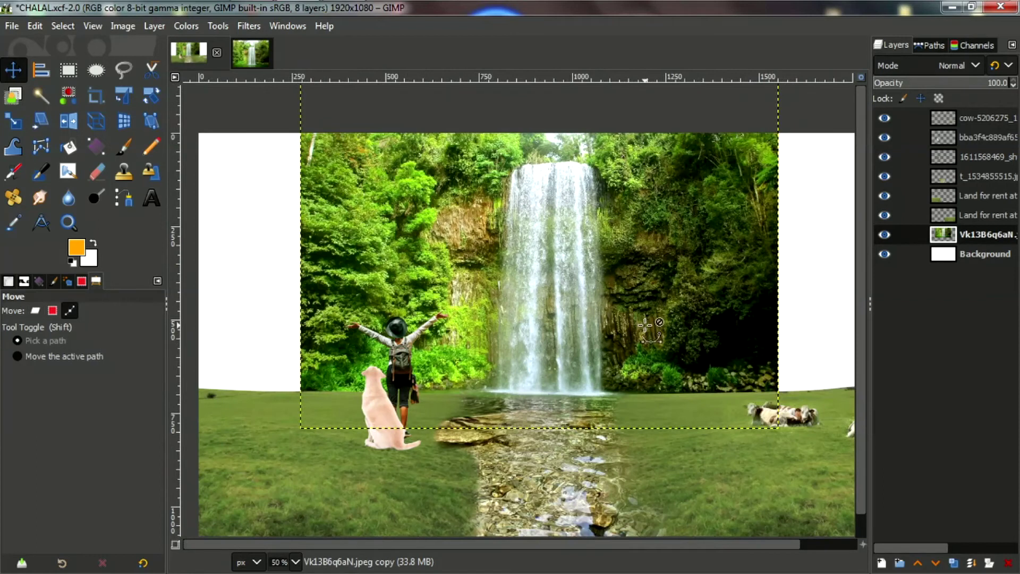
left_click_drag(645, 327, 642, 347)
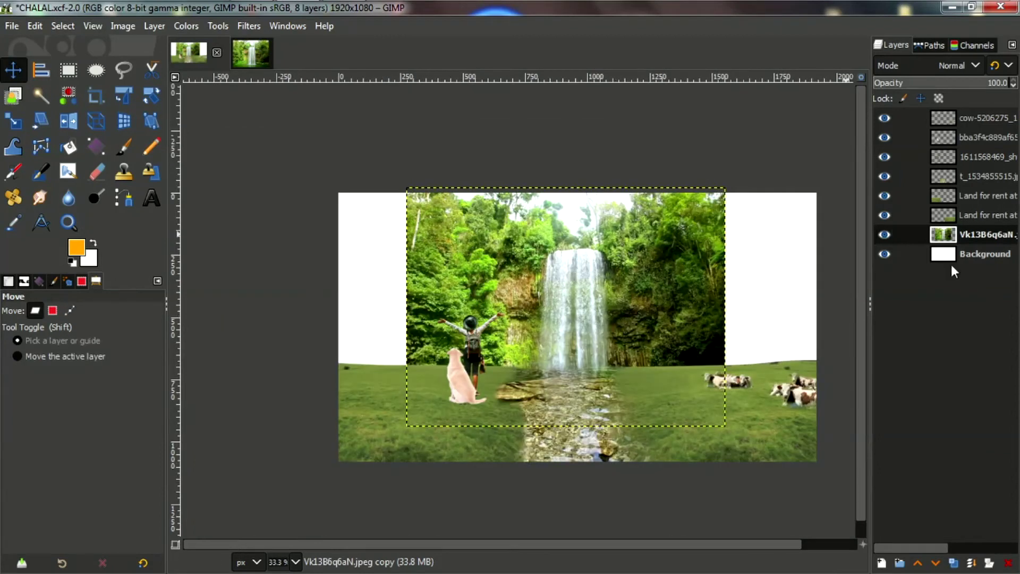
Duplicate the waterfall layer, flip the copy horizontally, and move it to the left side
left_click(953, 563)
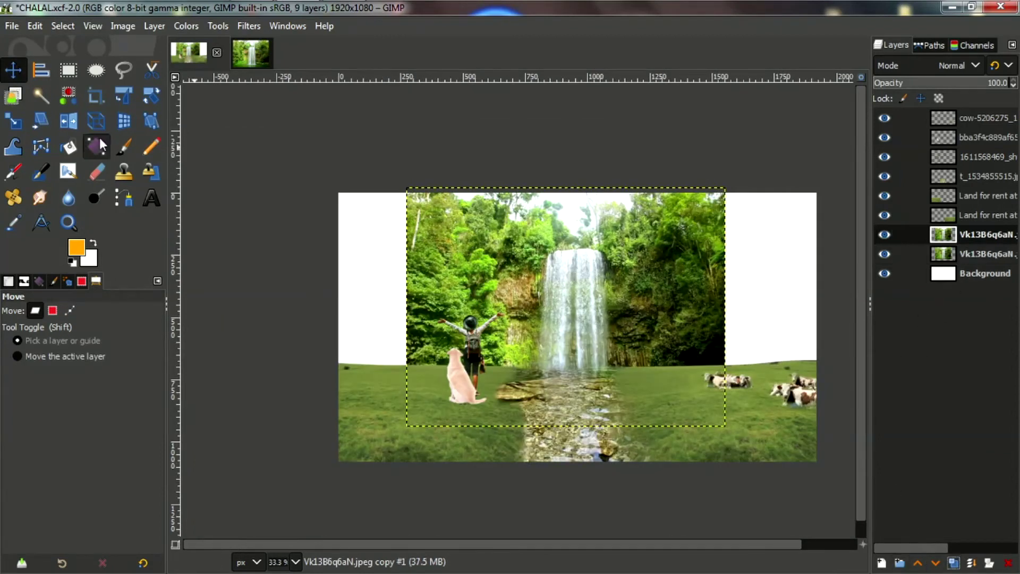
left_click(69, 122)
left_click(568, 284)
key("m")
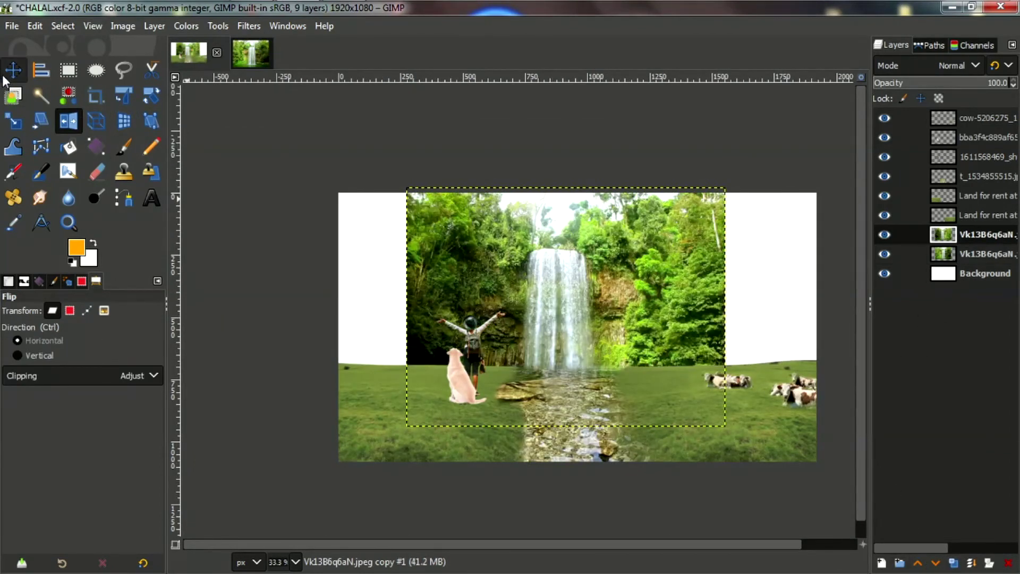
mouse_move(596, 320)
left_mouse_down()
mouse_move(264, 317)
mouse_move(296, 312)
mouse_move(305, 324)
left_mouse_up()
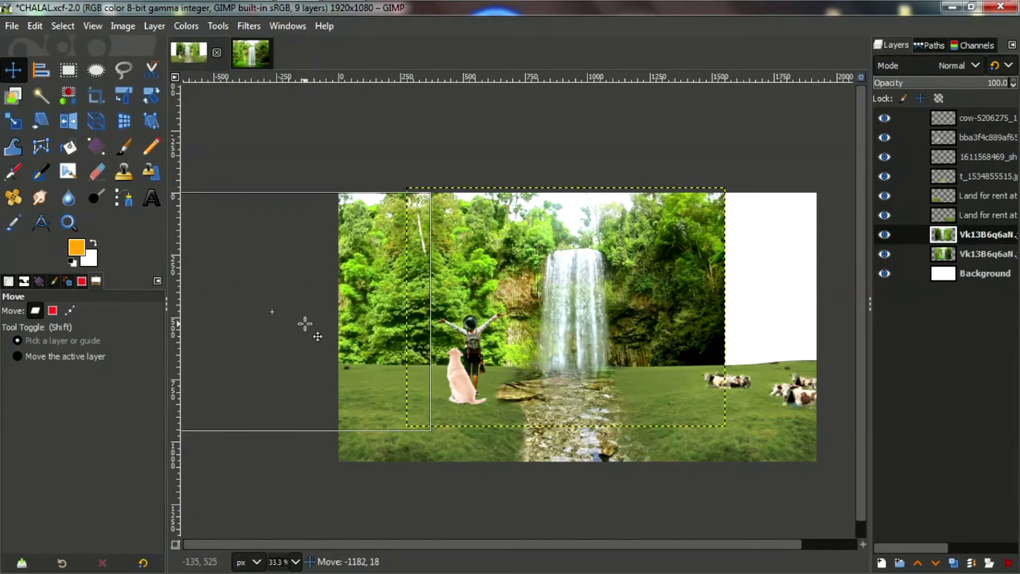
scroll(536, 228, "down", 4, "ctrl")
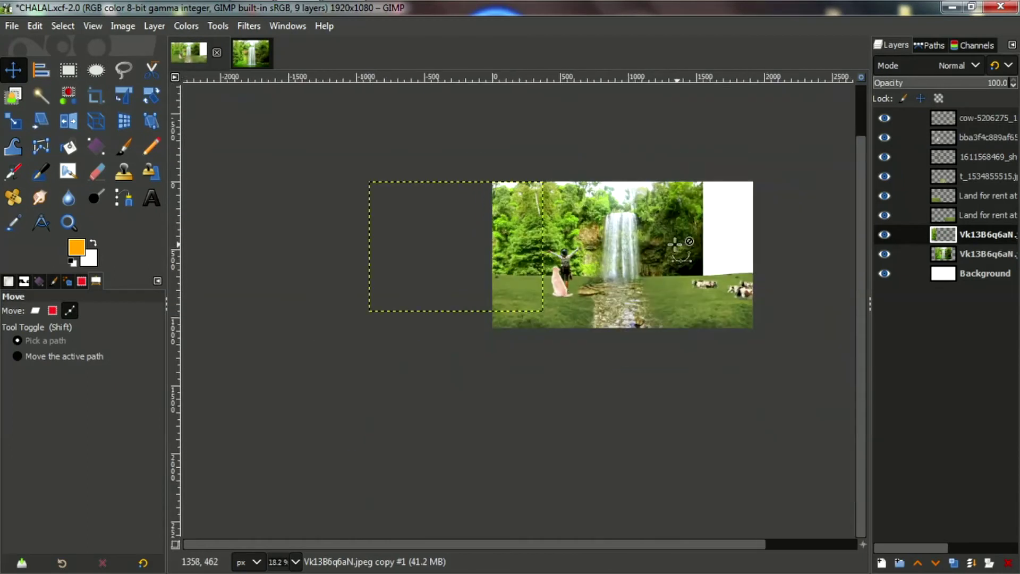
Make a second flipped waterfall copy and align it on the right side above the cows
left_click(901, 254)
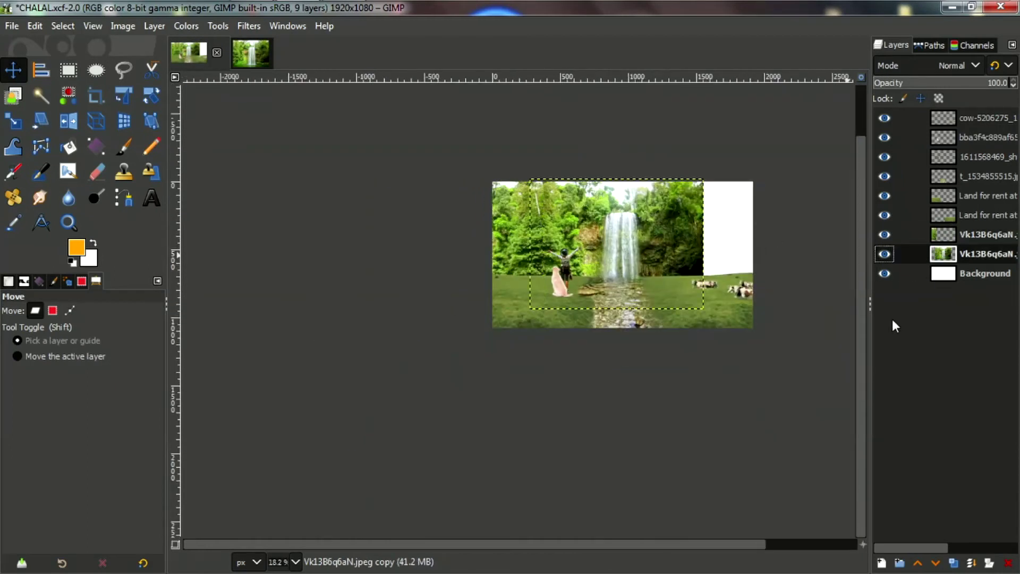
left_click(952, 563)
left_click_drag(645, 257, 712, 264)
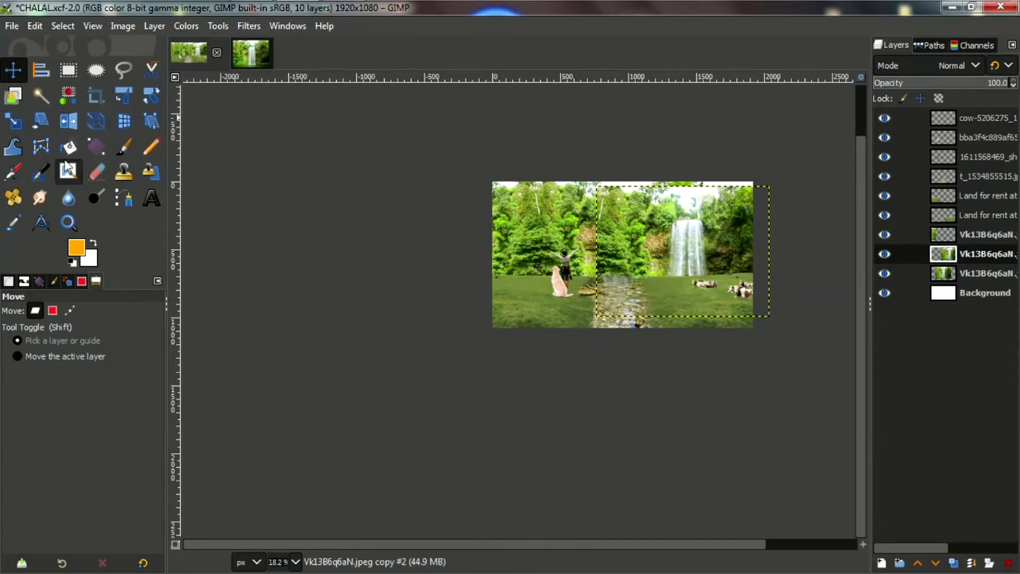
left_click(80, 124)
left_click(680, 249)
key("m")
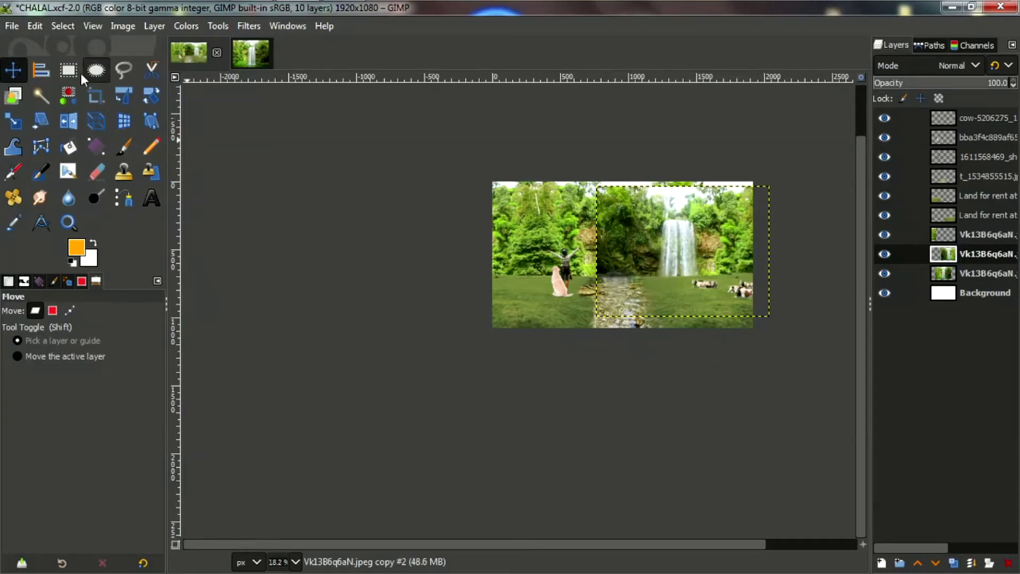
scroll(693, 258, "up", 3)
left_click_drag(693, 258, 914, 248)
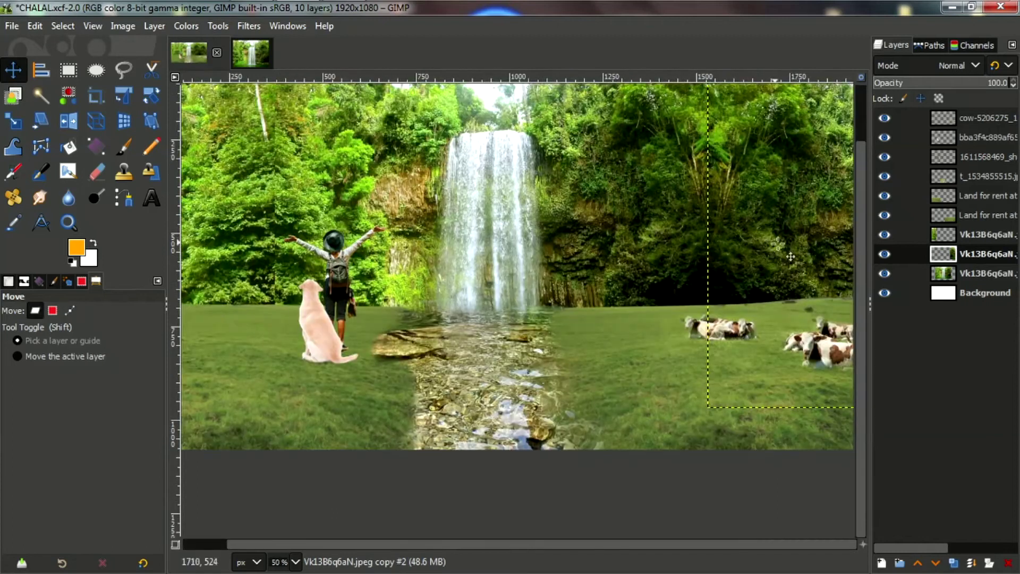
left_click_drag(801, 250, 801, 235)
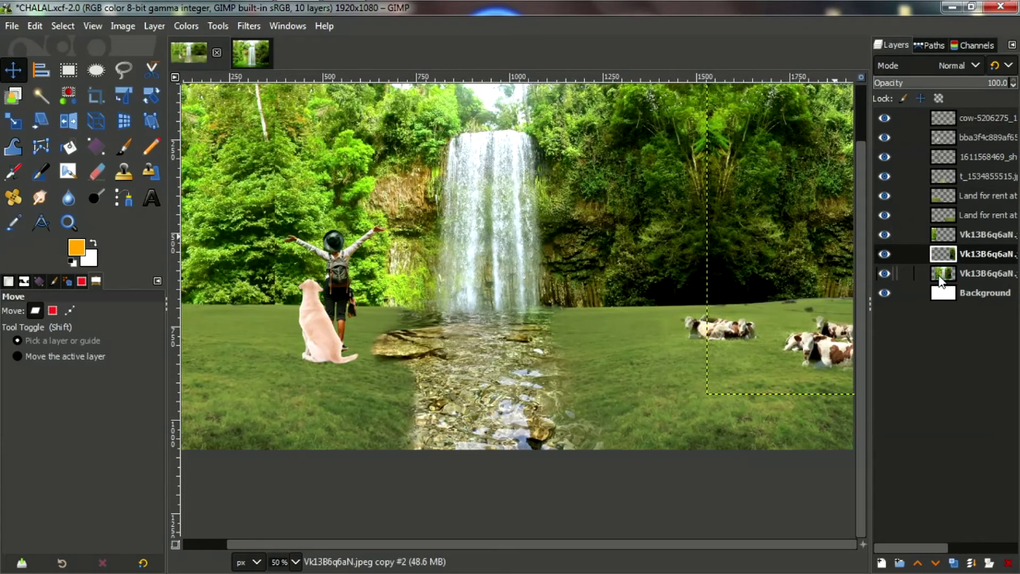
Add an alpha channel to each of the three waterfall forest layers
right_click(939, 277)
left_click(886, 428)
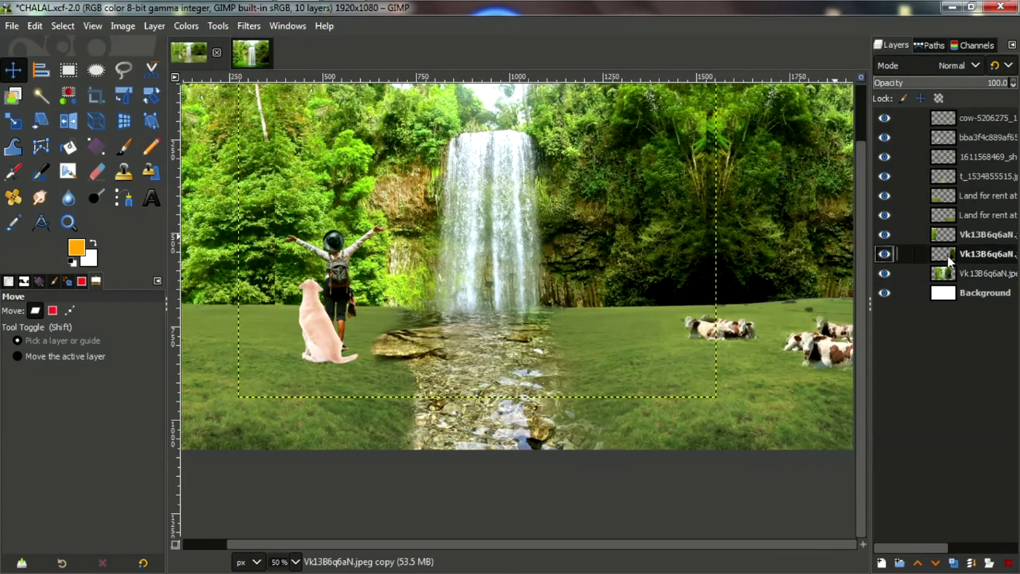
right_click(948, 256)
left_click(872, 431)
right_click(960, 237)
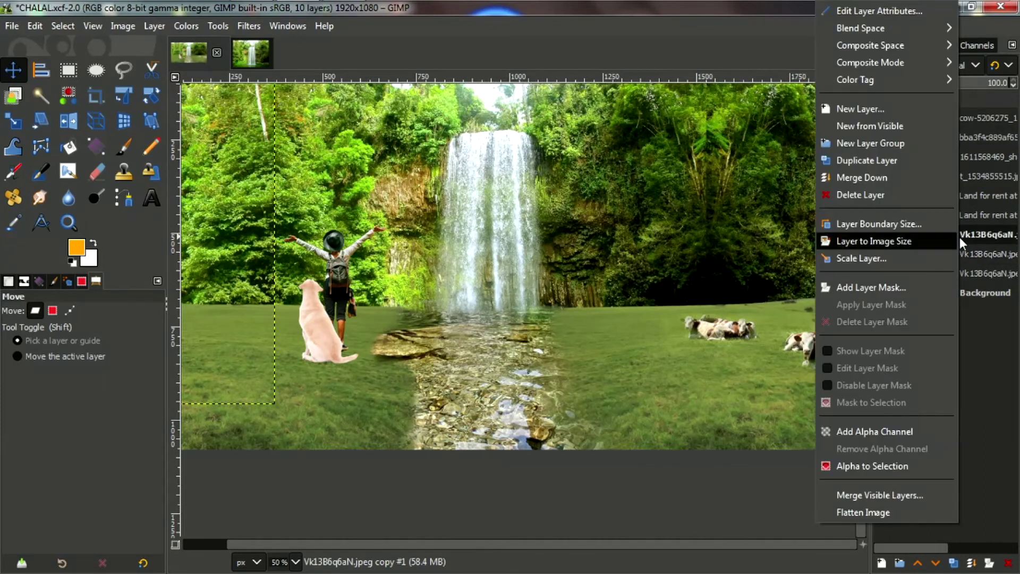
left_click(877, 427)
right_click(936, 280)
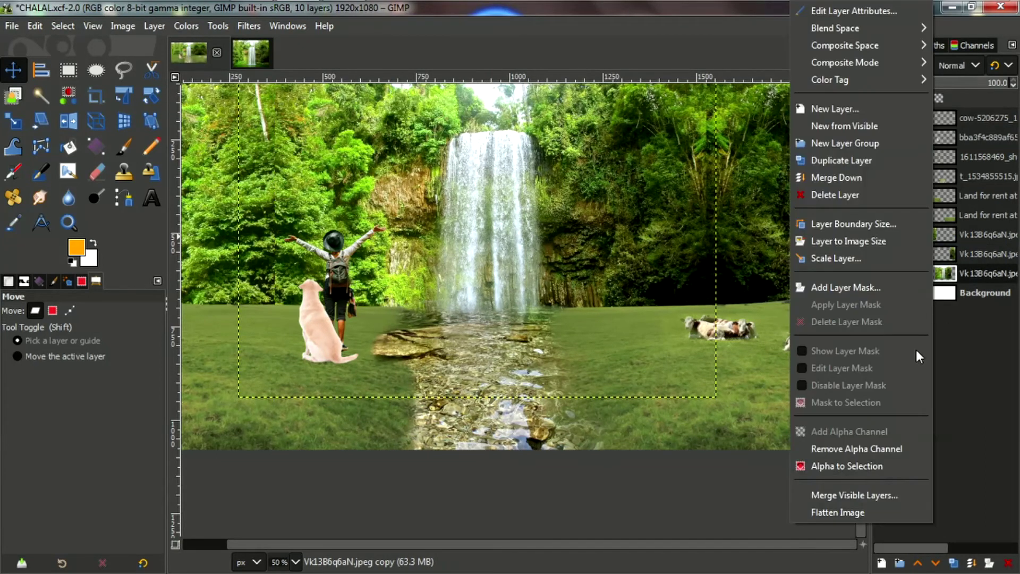
left_click(871, 471)
scroll(622, 291, "down", 2)
scroll(623, 291, "up", 2)
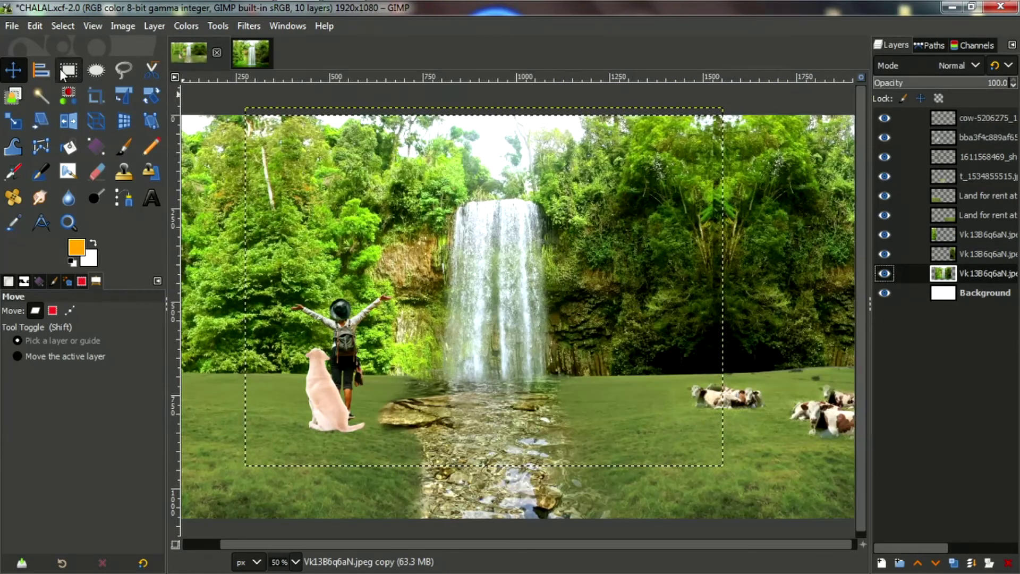
Softly erase the left seam in the foliage between the forest copies
left_click(94, 172)
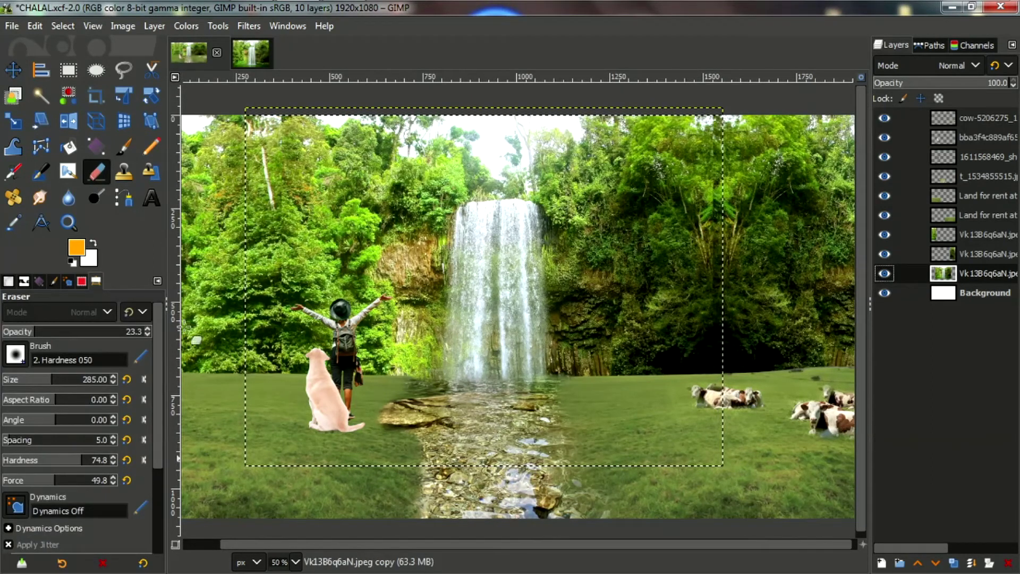
left_click_drag(322, 154, 308, 216)
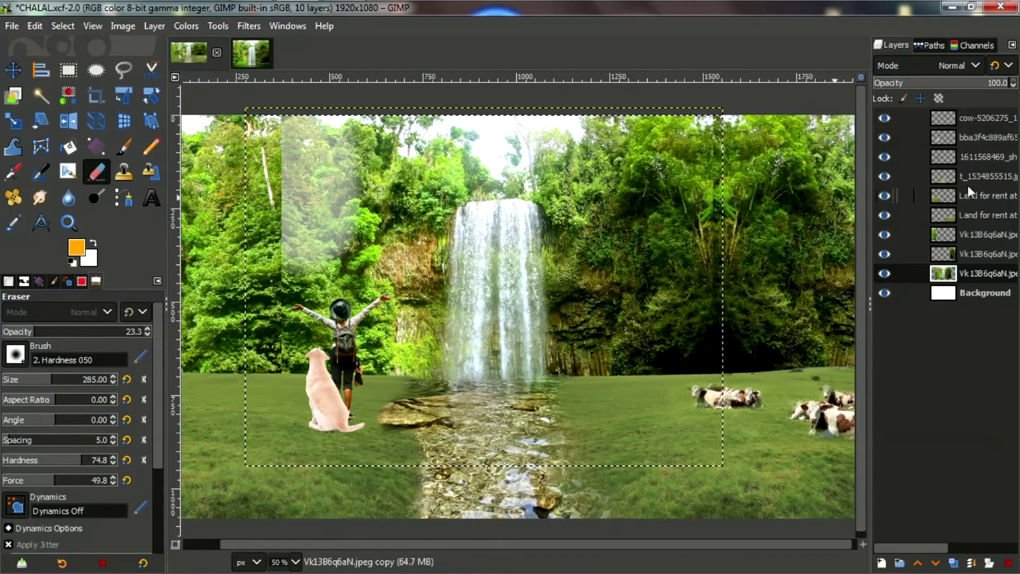
left_click(983, 234)
key("ctrl+z")
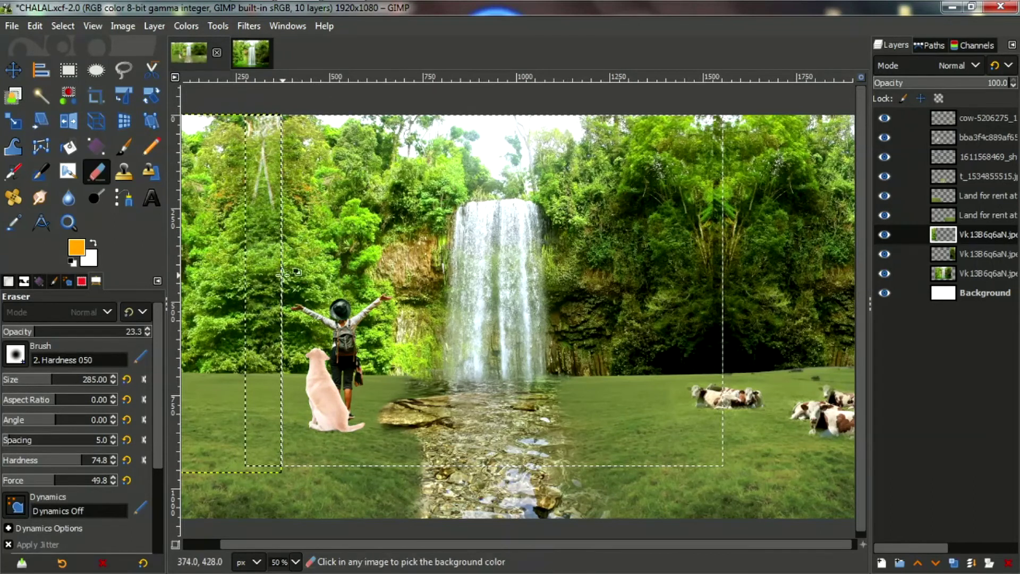
left_click_drag(287, 264, 281, 273)
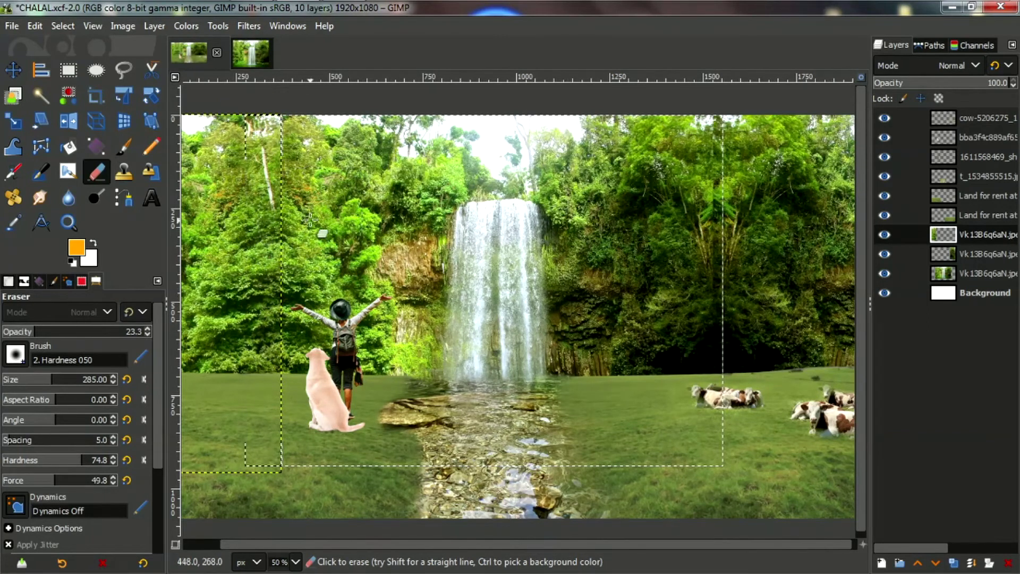
Select the whole image and switch between the waterfall copy layers to inspect the seams
left_click(951, 253)
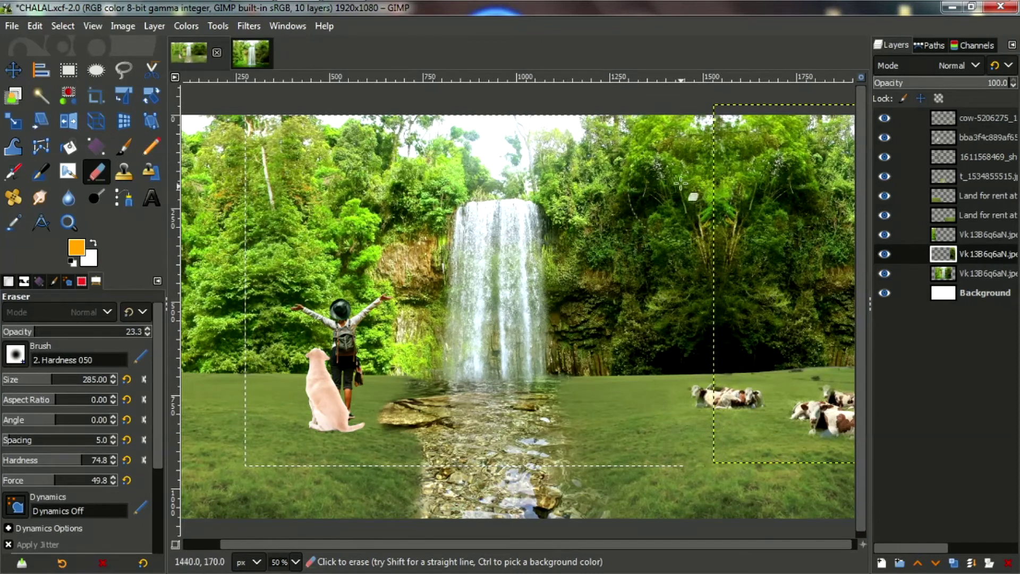
key("ctrl")
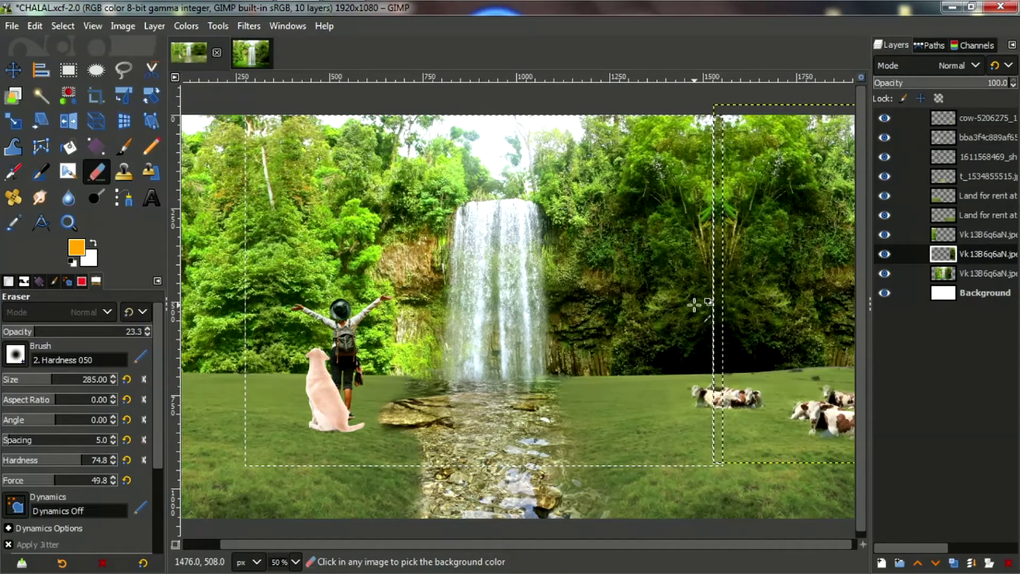
key("ctrl+a")
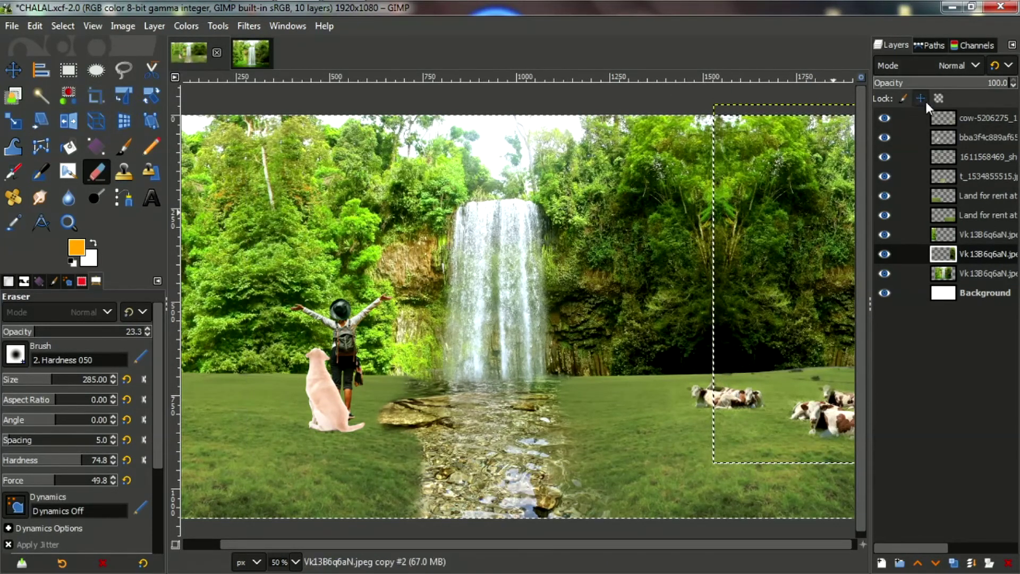
scroll(204, 356, "up", 2, "ctrl")
scroll(205, 356, "up", 2, "ctrl")
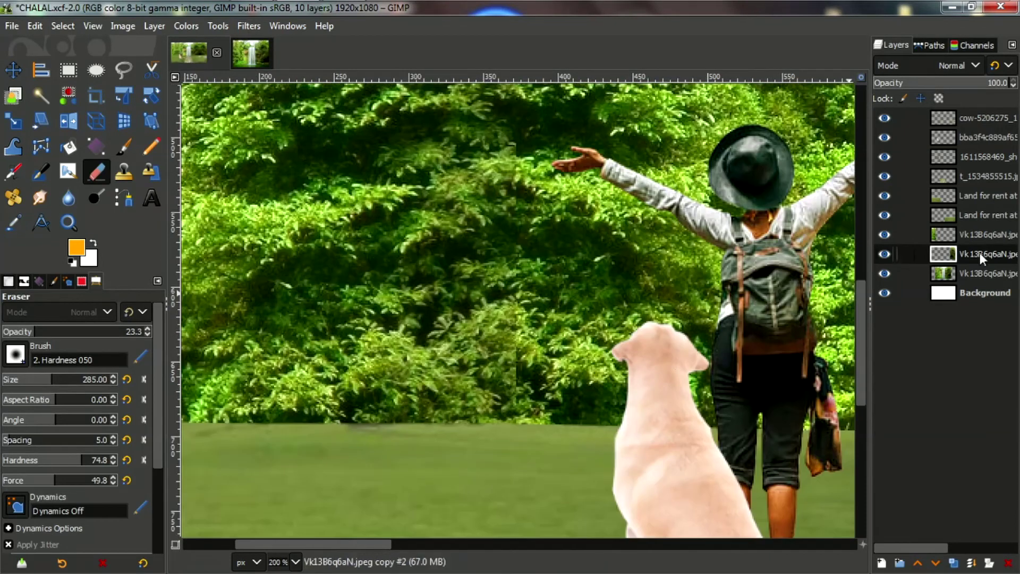
left_click(956, 236)
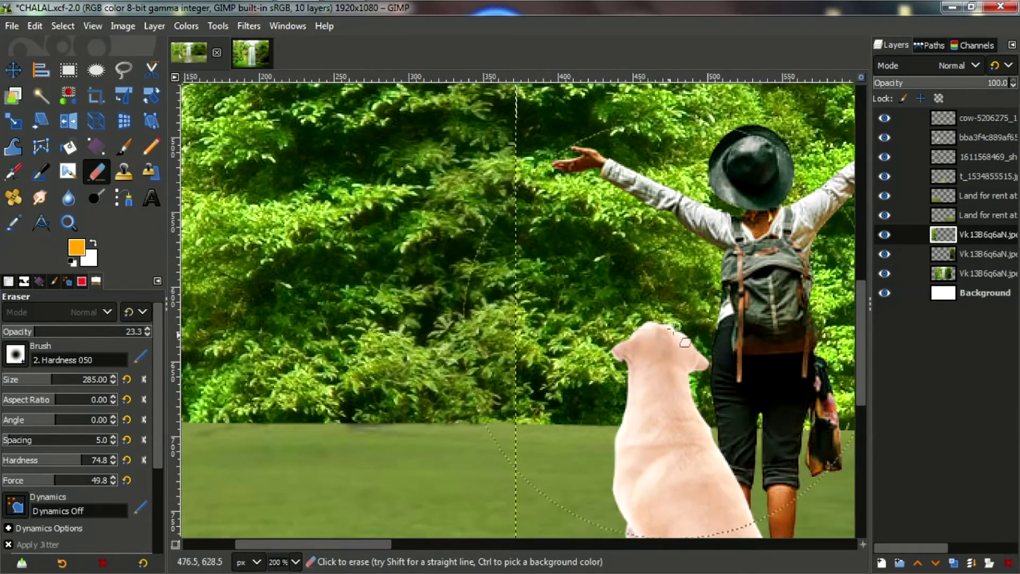
scroll(676, 329, "down", 1, "ctrl")
scroll(670, 338, "down", 1, "ctrl")
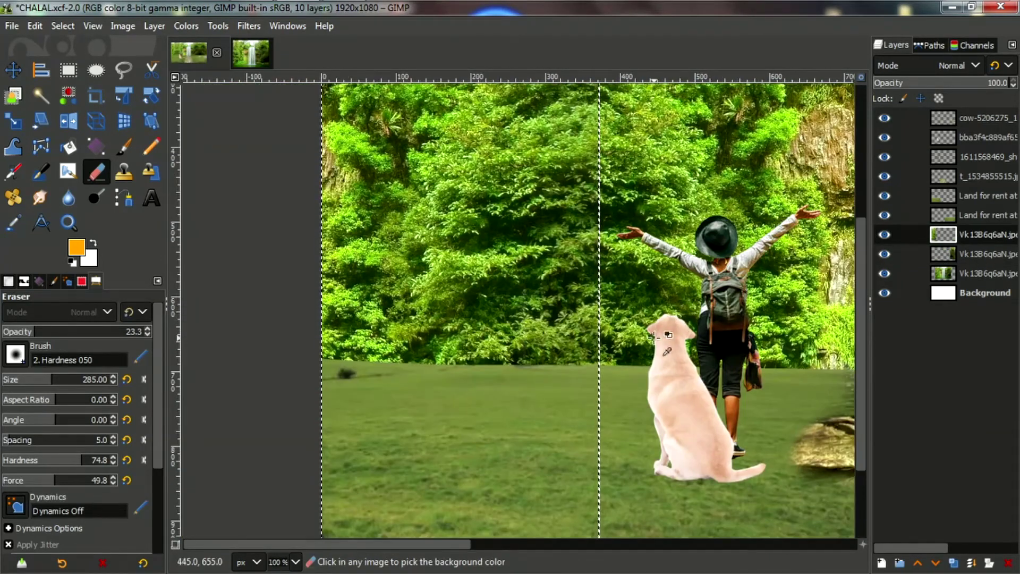
scroll(658, 335, "down", 2, "ctrl")
scroll(551, 183, "up", 1, "ctrl")
scroll(552, 182, "up", 3, "ctrl")
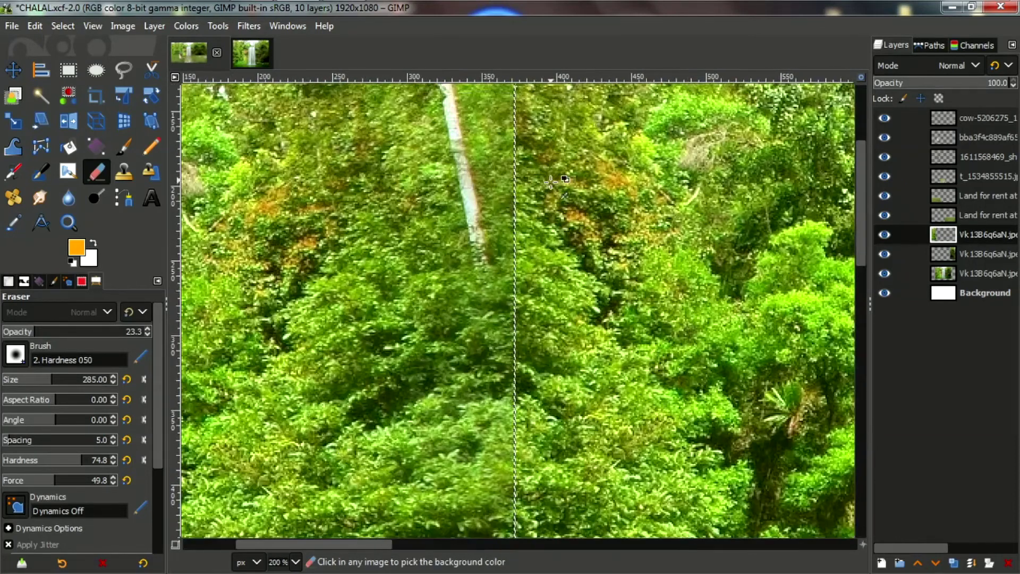
scroll(552, 182, "down", 3)
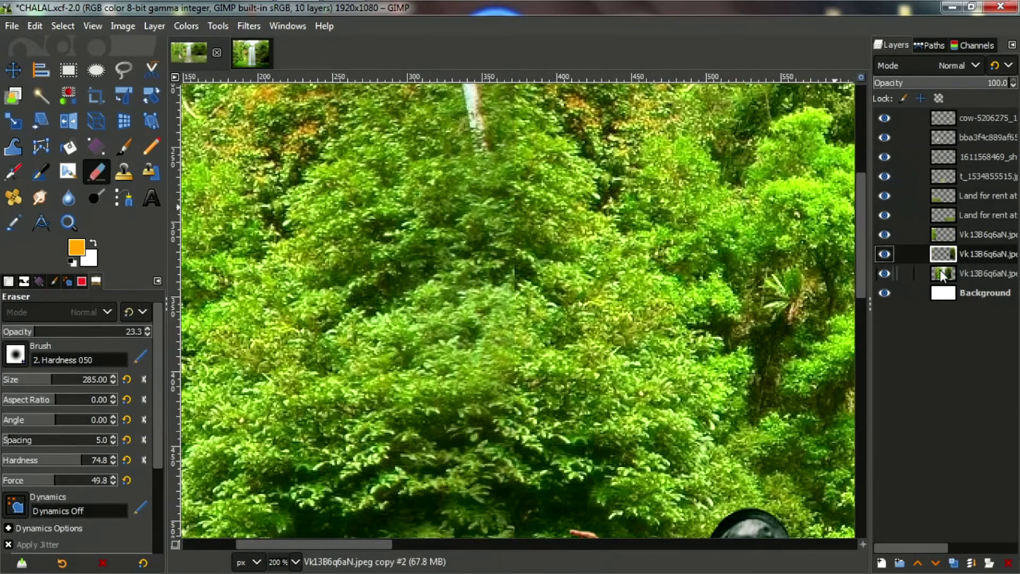
left_click(957, 235)
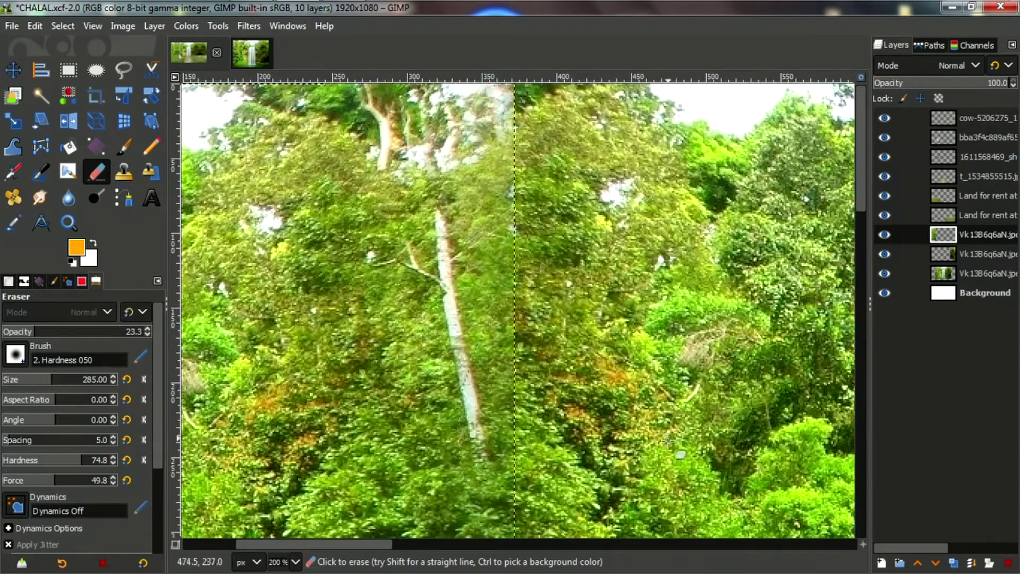
left_click(940, 277)
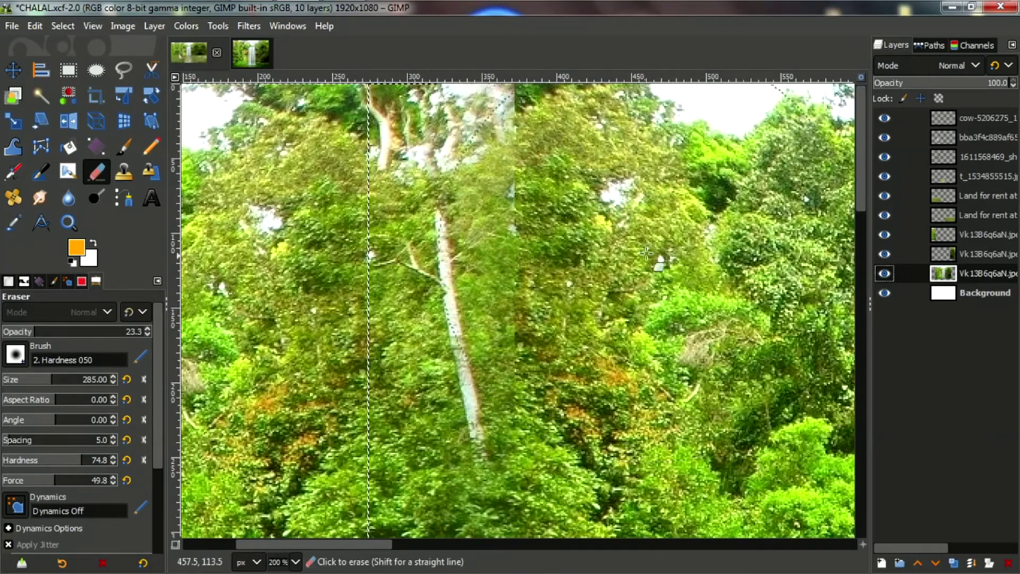
scroll(781, 293, "up", 2, "ctrl")
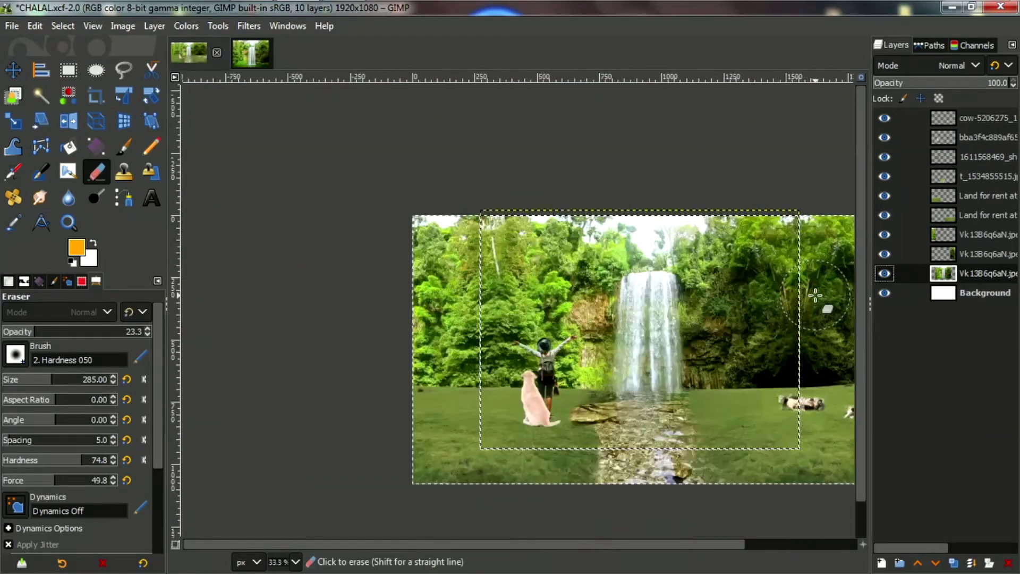
scroll(781, 292, "up", 2, "ctrl")
scroll(781, 292, "up", 2, "ctrl")
Use Alpha to Selection on the middle, then the bottom, forest copy layer
left_click(951, 254)
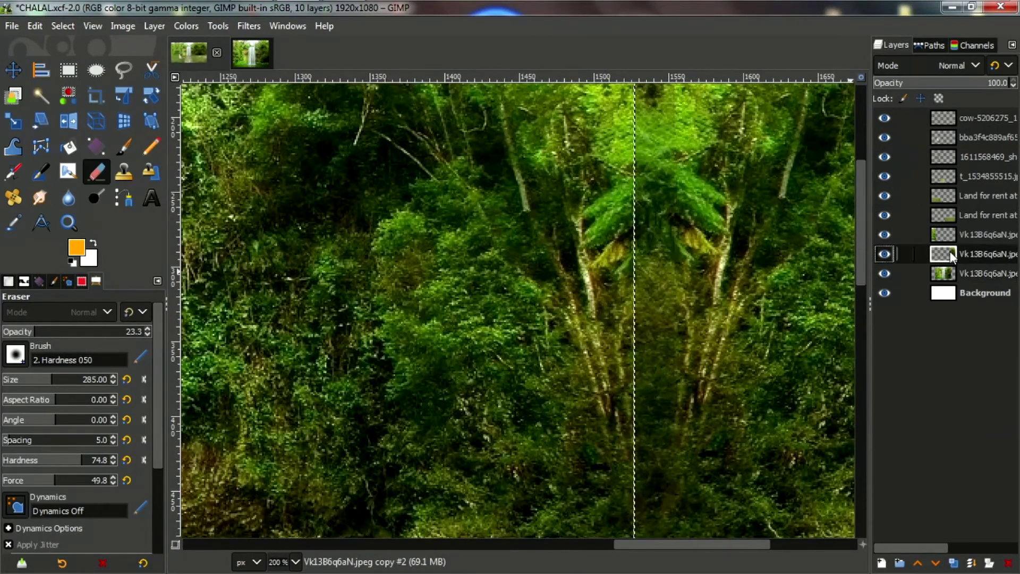
right_click(952, 253)
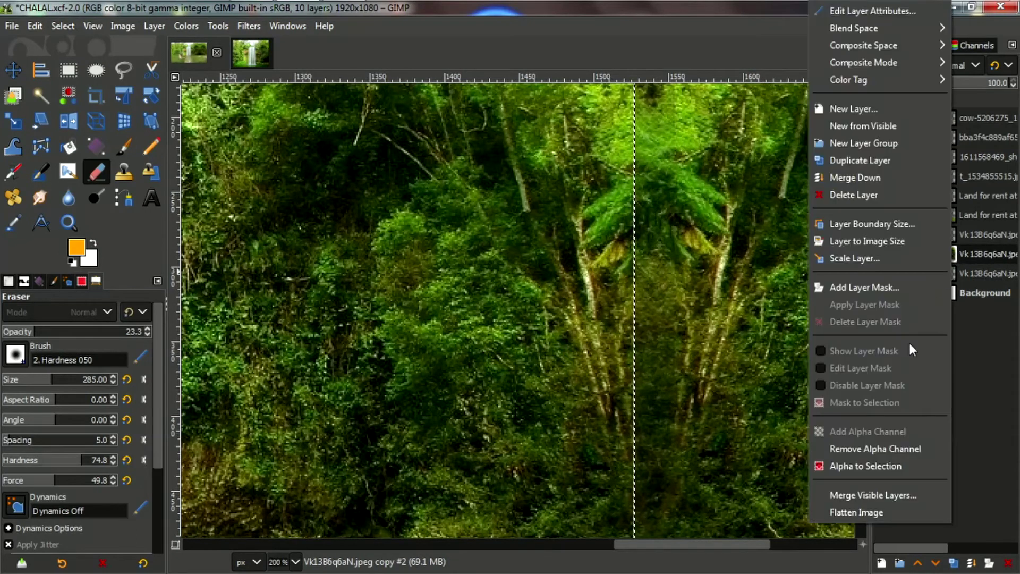
left_click(863, 465)
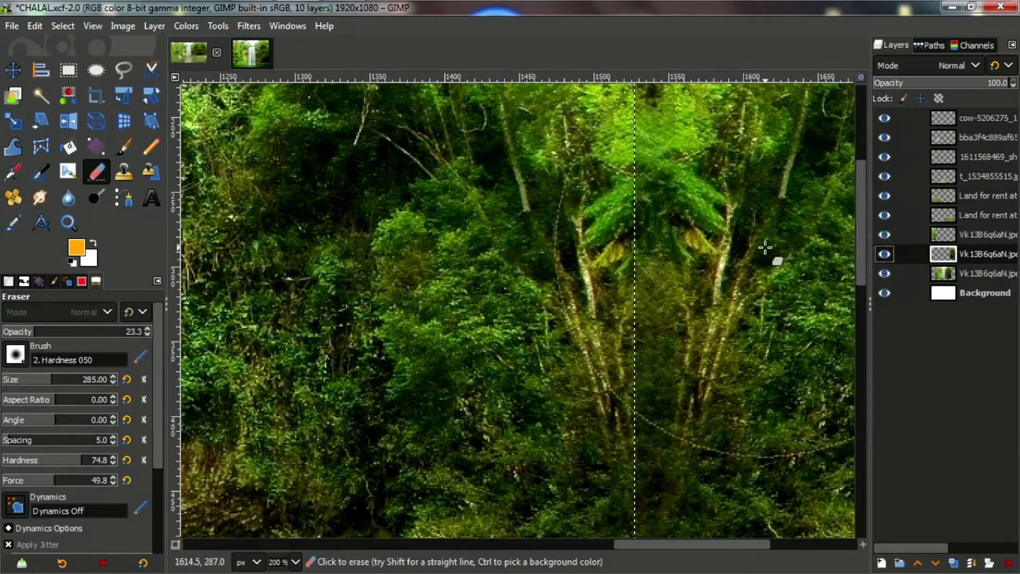
left_click(949, 273)
right_click(948, 273)
left_click(869, 466)
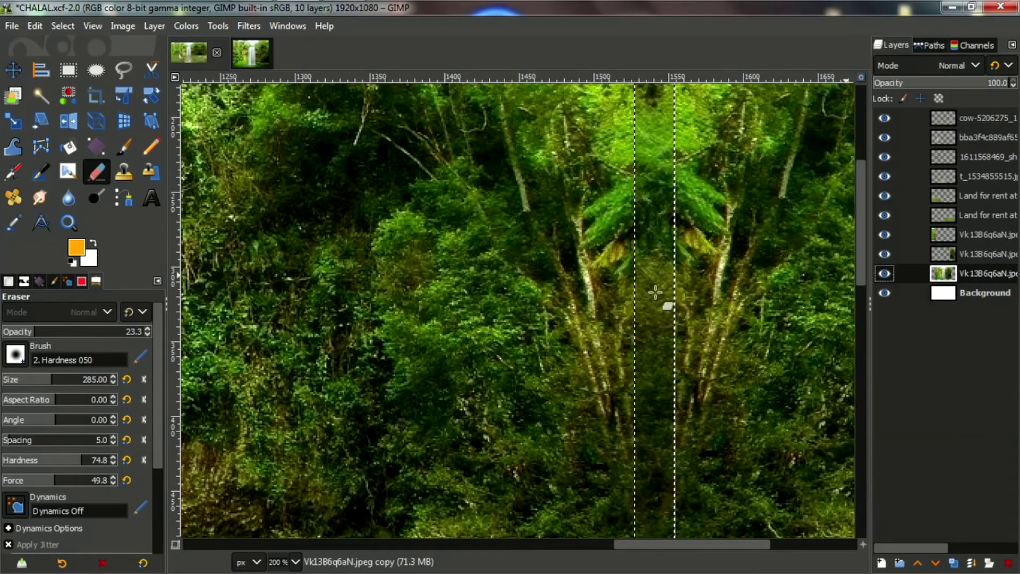
Trial-erase the seam between the mirrored forest strips, then undo the erasing
left_click(510, 208)
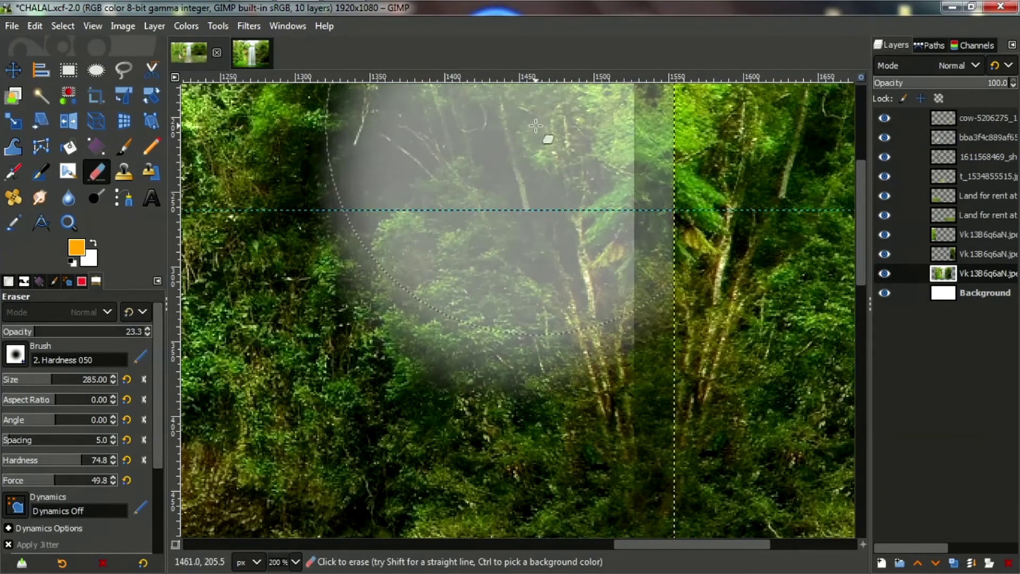
key("ctrl+z")
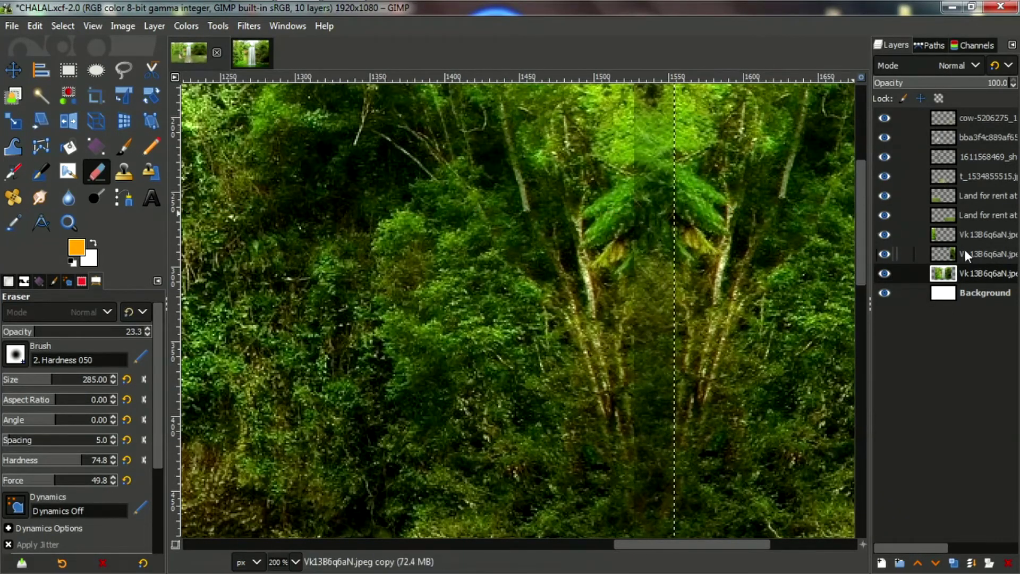
left_click(963, 253)
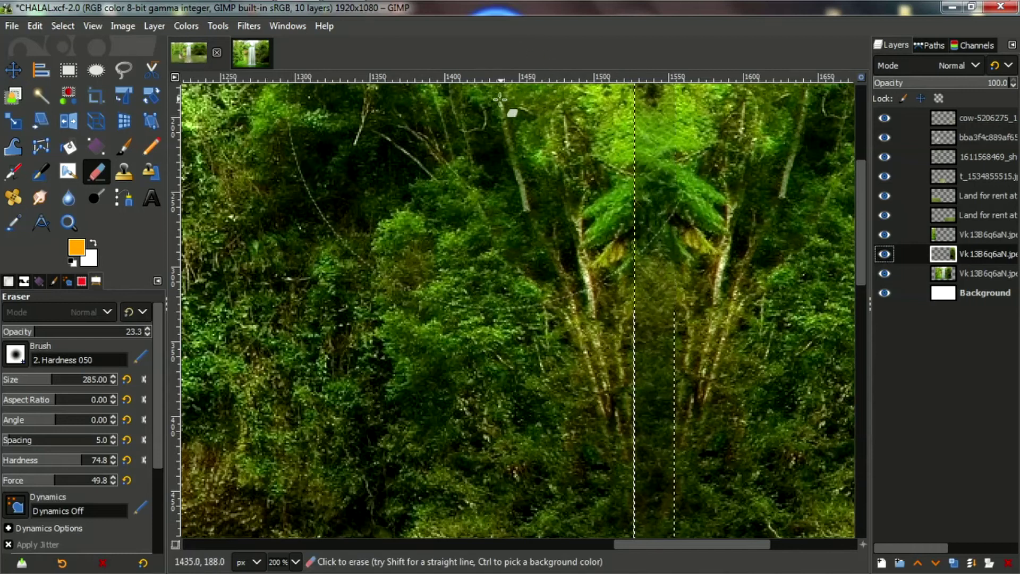
left_click_drag(510, 109, 565, 109)
key("ctrl+z")
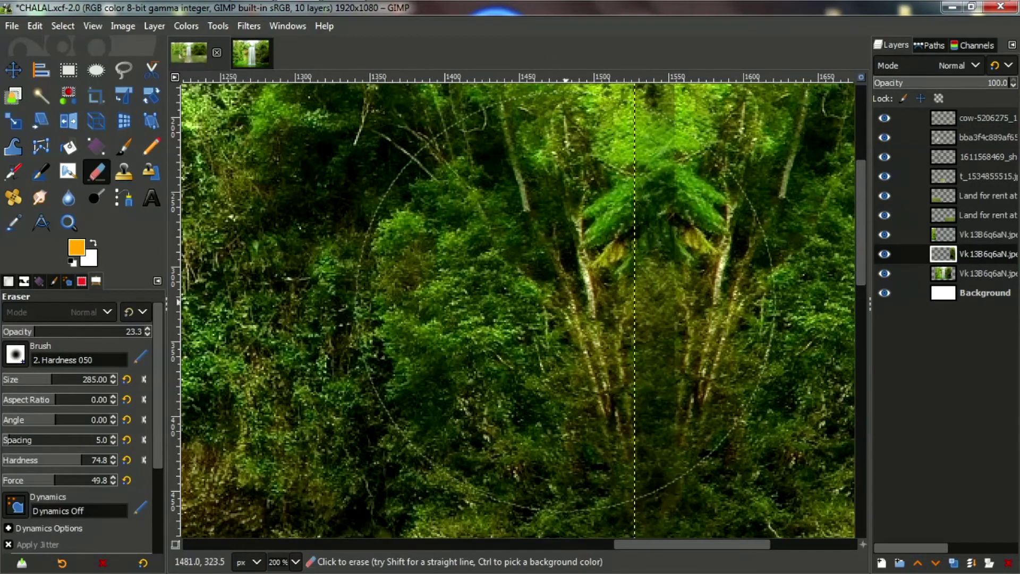
key("ctrl+z")
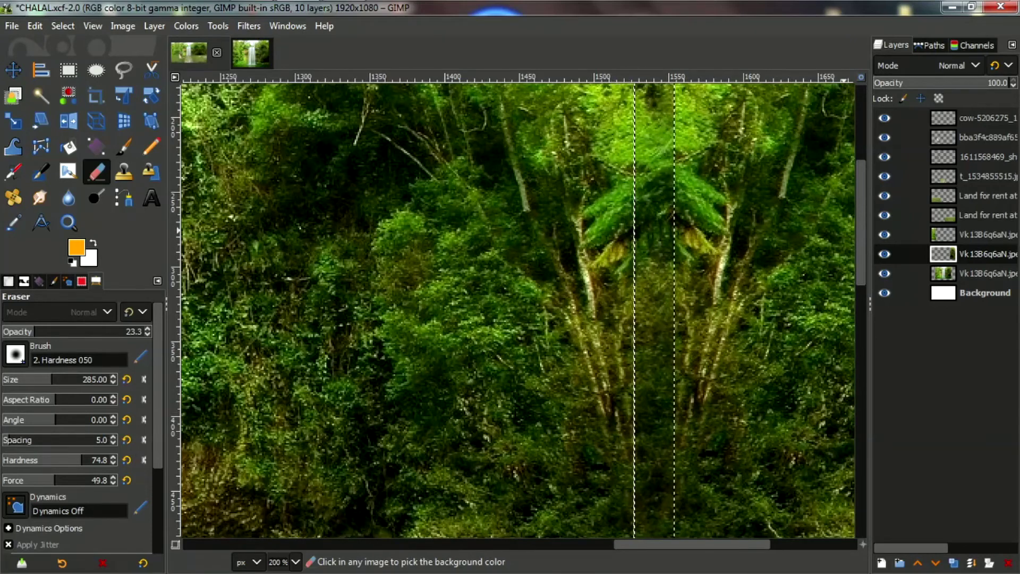
scroll(654, 317, "down", 4)
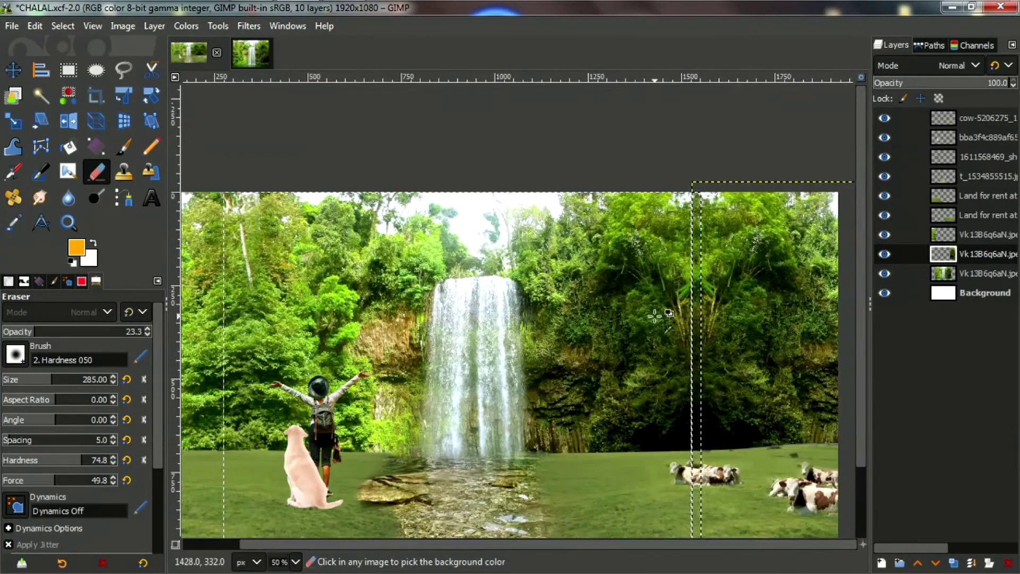
scroll(654, 317, "up", 5)
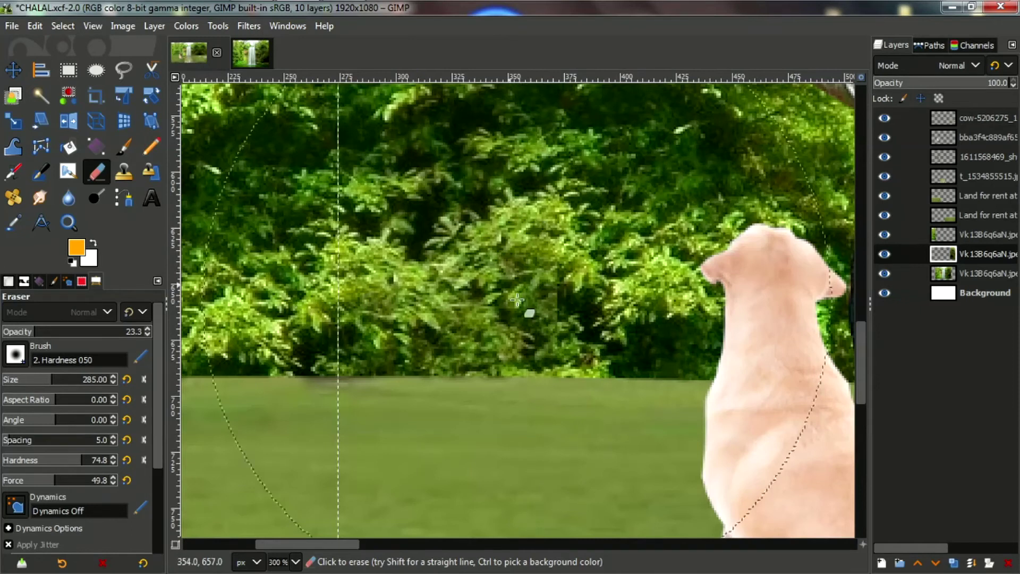
key("ctrl")
scroll(724, 392, "down", 3)
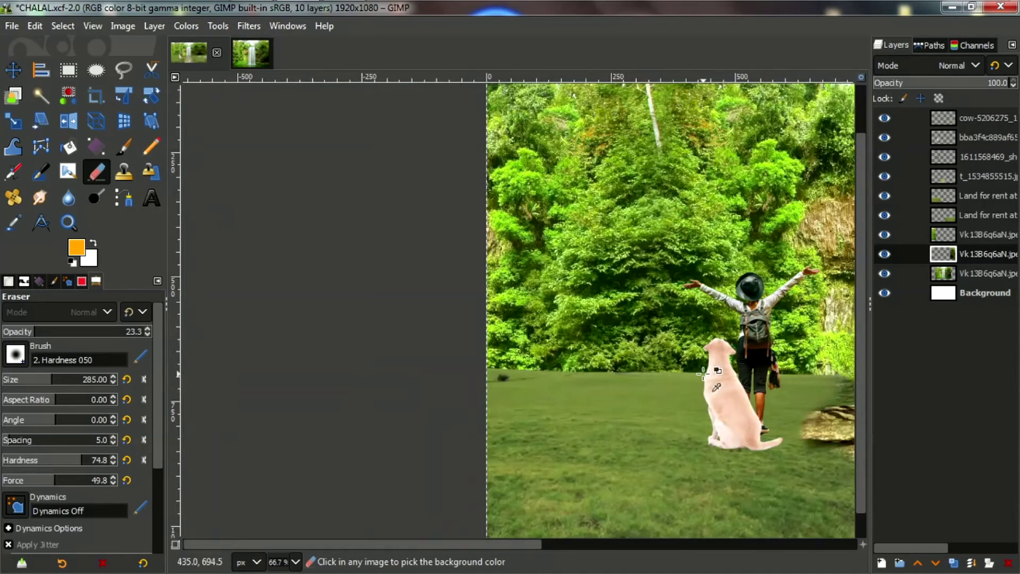
scroll(712, 369, "up", 3)
left_click(986, 235)
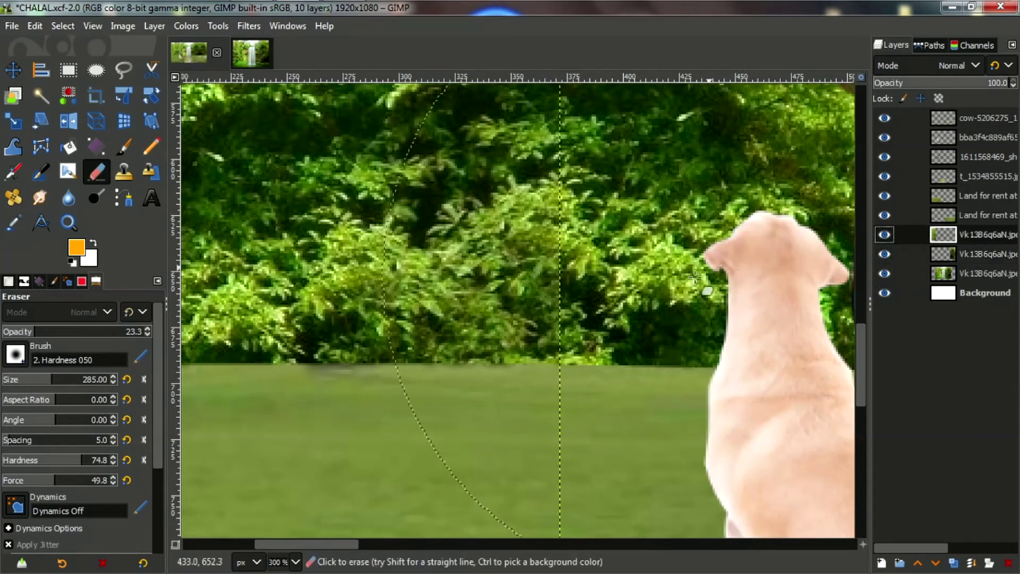
scroll(714, 305, "up", 4)
scroll(709, 301, "up", 4)
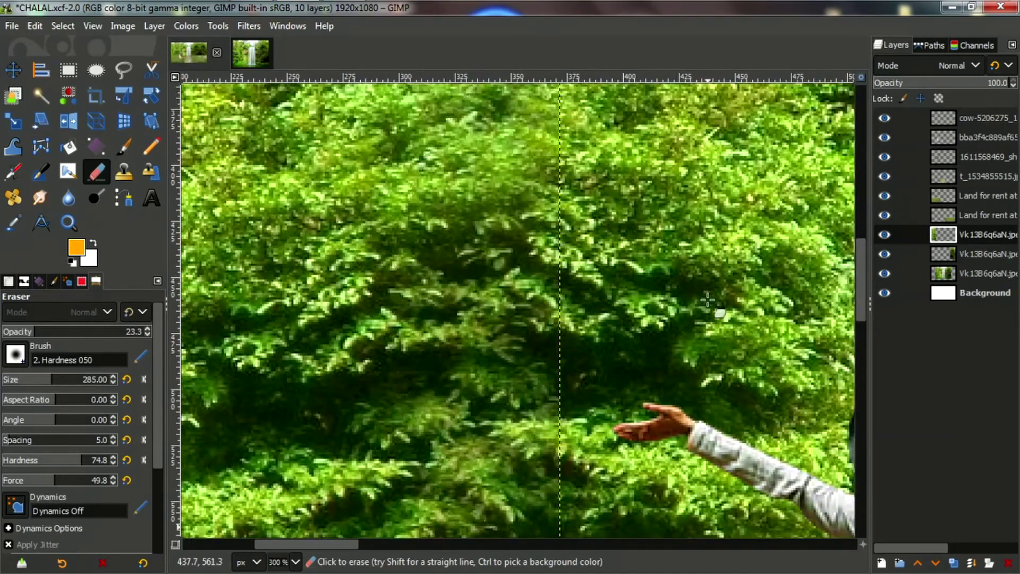
scroll(712, 287, "up", 2)
scroll(714, 272, "up", 2)
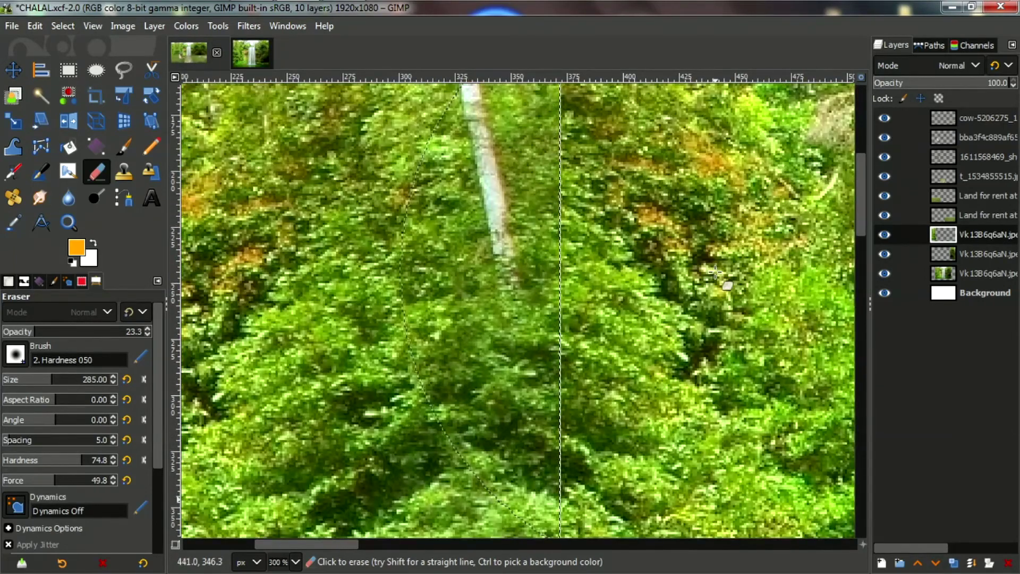
scroll(712, 250, "up", 3)
scroll(706, 206, "up", 3)
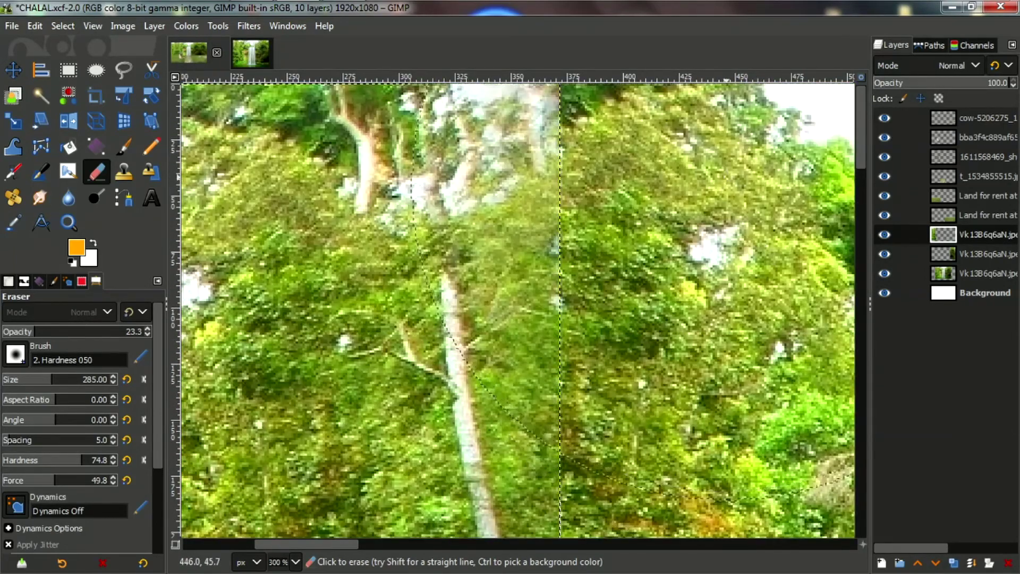
scroll(664, 345, "down", 5)
scroll(638, 426, "up", 3)
scroll(624, 473, "down", 3)
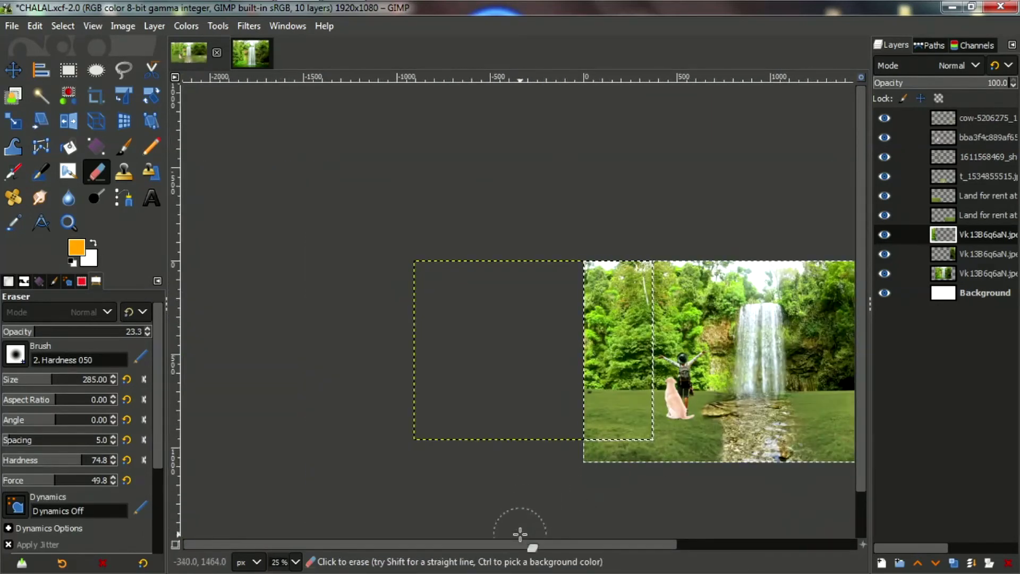
scroll(521, 546, "right", 3)
scroll(719, 352, "up", 3)
scroll(719, 350, "down", 2)
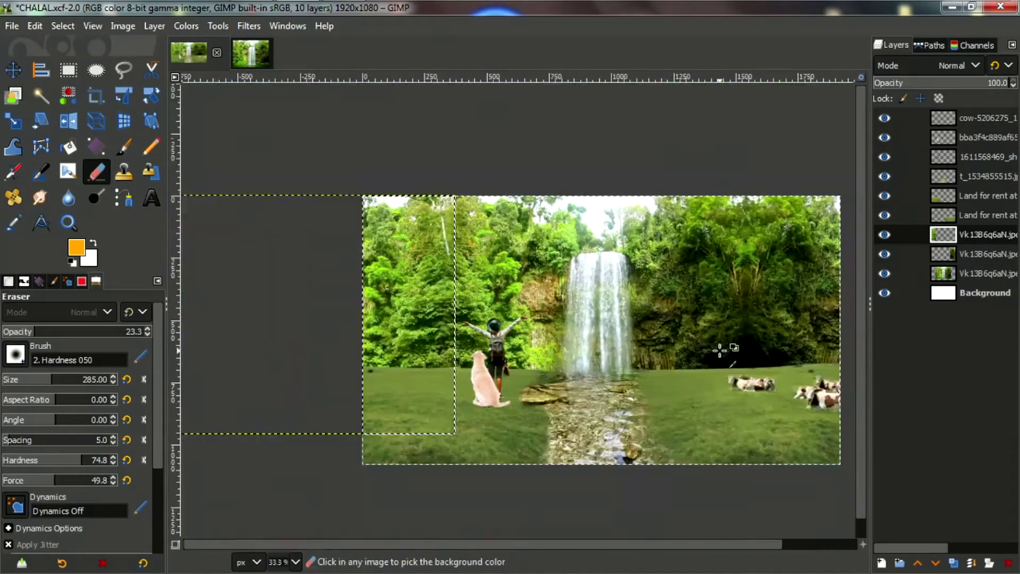
scroll(719, 350, "up", 4)
scroll(770, 353, "up", 2)
scroll(655, 337, "down", 1)
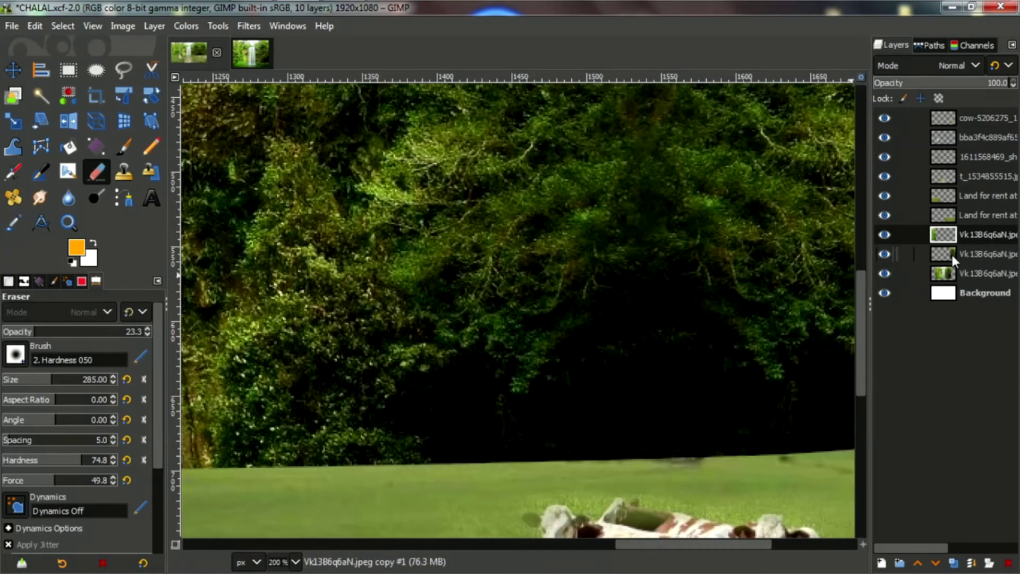
Make the middle forest copy layer active and clear the selection
left_click(952, 257)
left_click(929, 275)
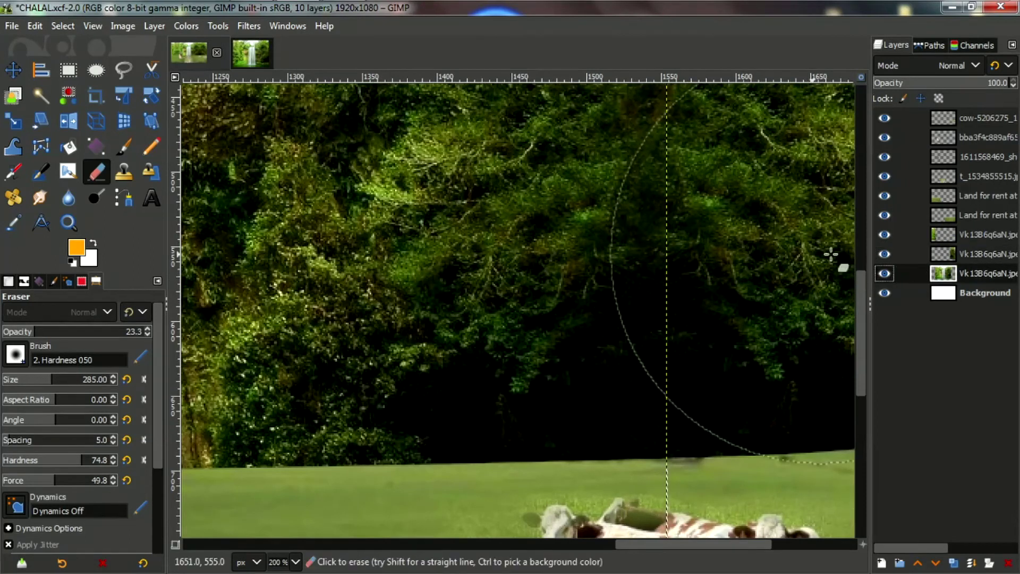
scroll(729, 284, "up", 2)
scroll(785, 285, "down", 1)
scroll(382, 316, "up", 5)
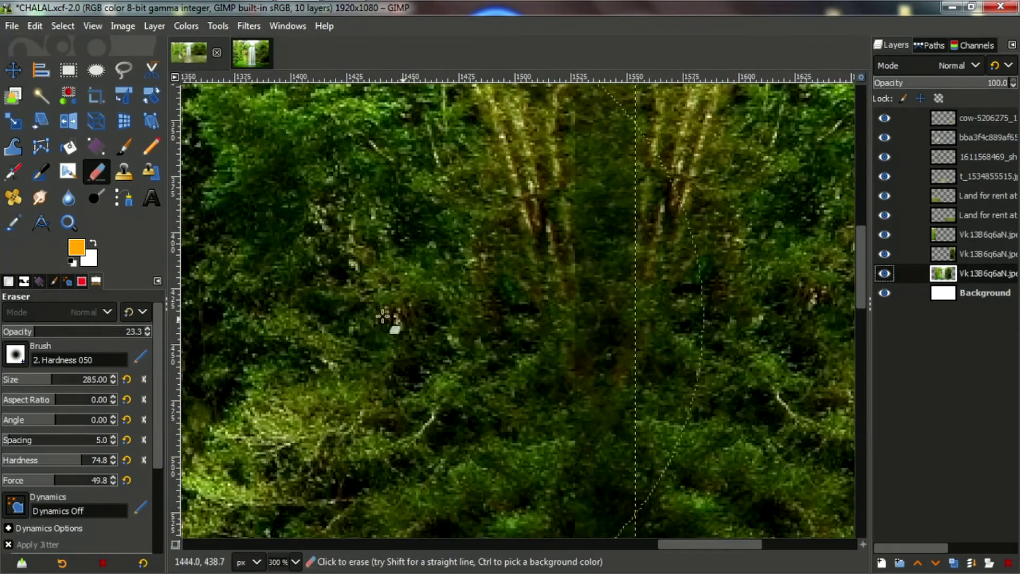
left_click(891, 257)
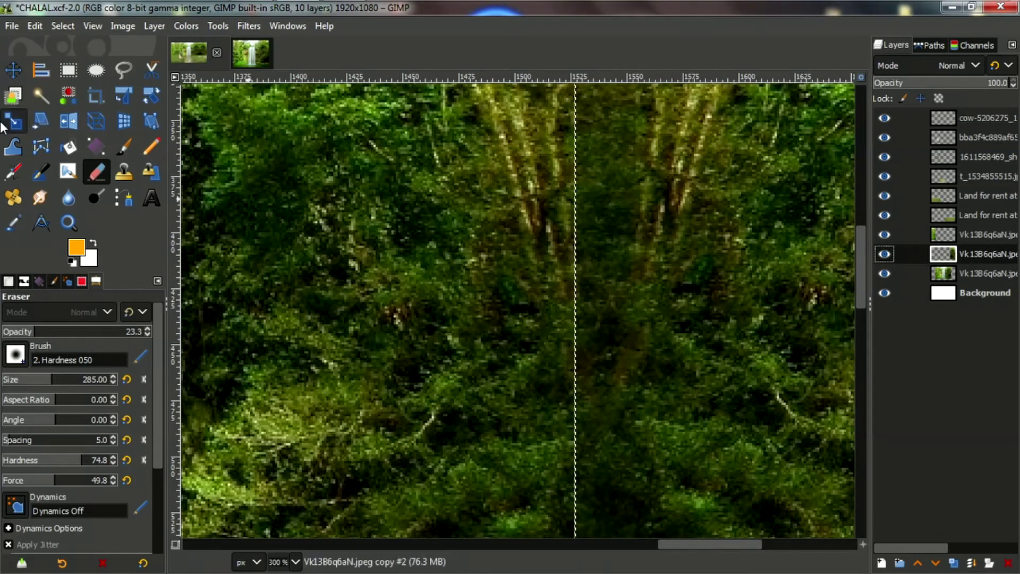
key("ctrl+shift+a")
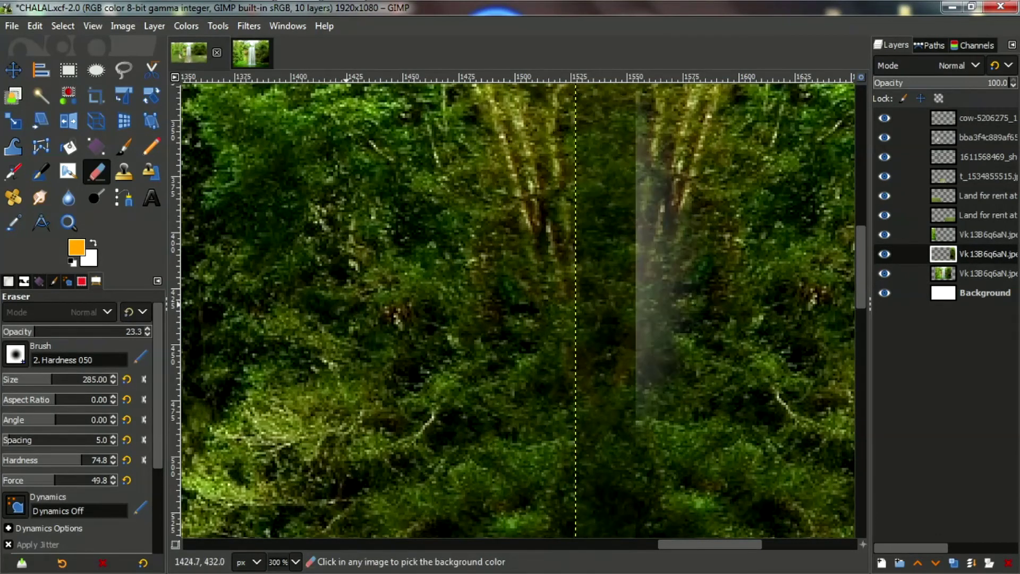
Erase along the mirrored-tree seam with a size 74 eraser
left_click(23, 387)
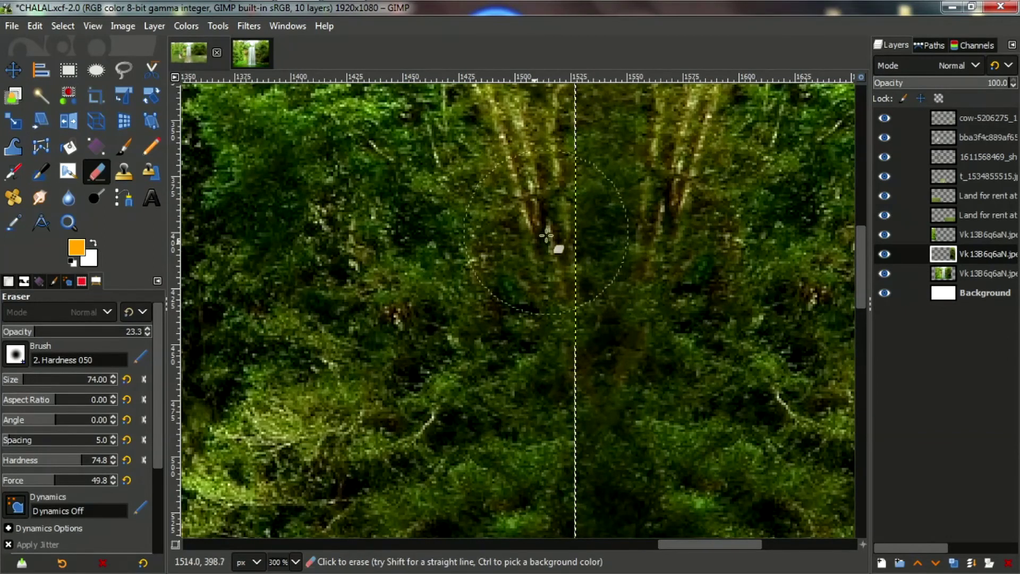
scroll(561, 316, "up", 5)
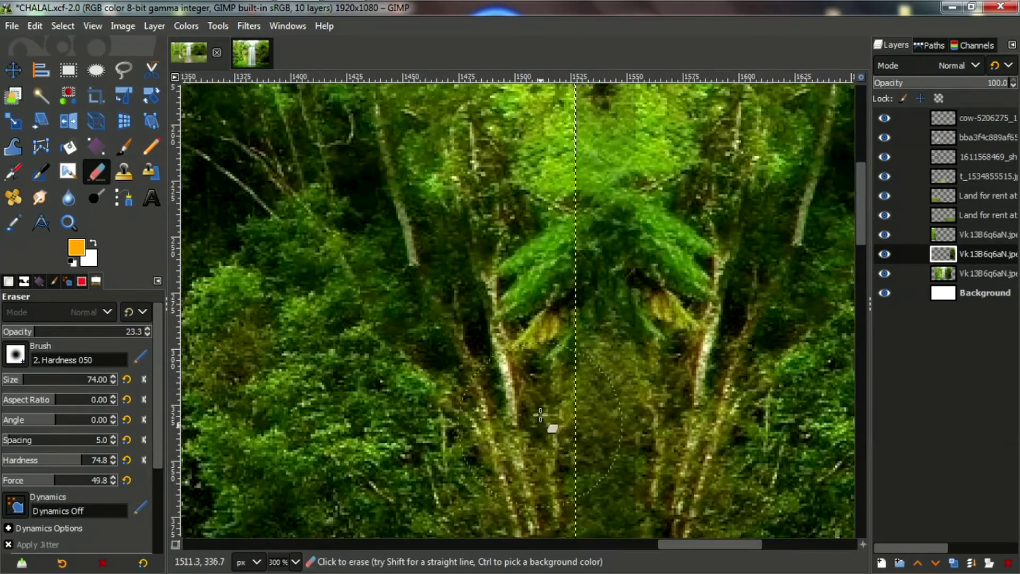
left_click_drag(549, 426, 564, 256)
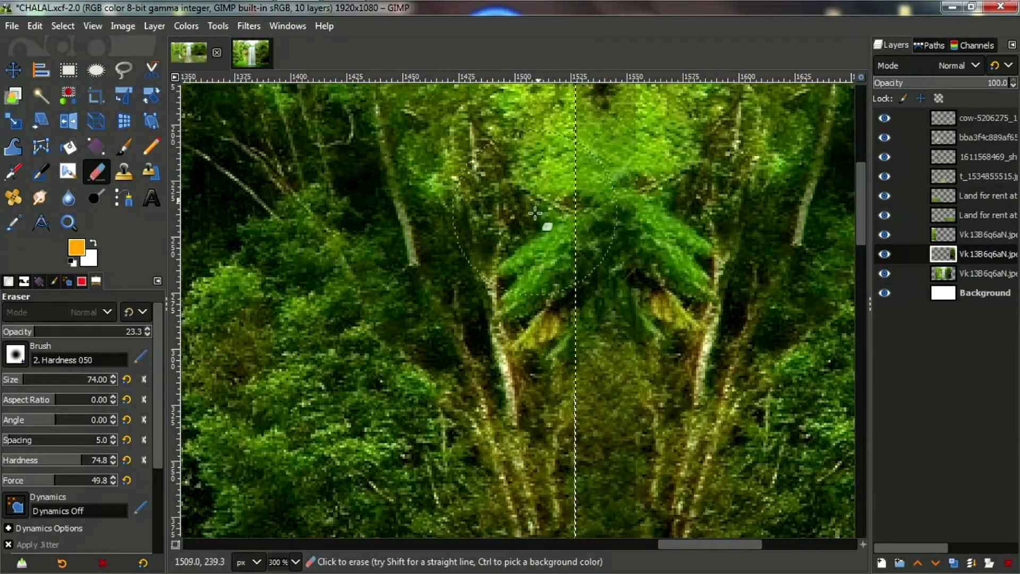
scroll(555, 360, "up", 5)
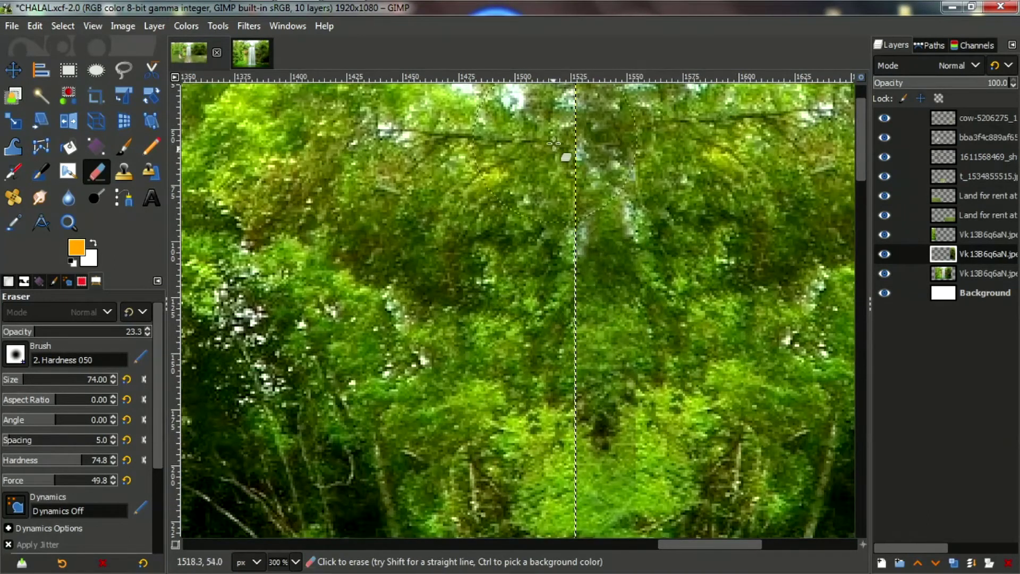
scroll(538, 292, "up", 5)
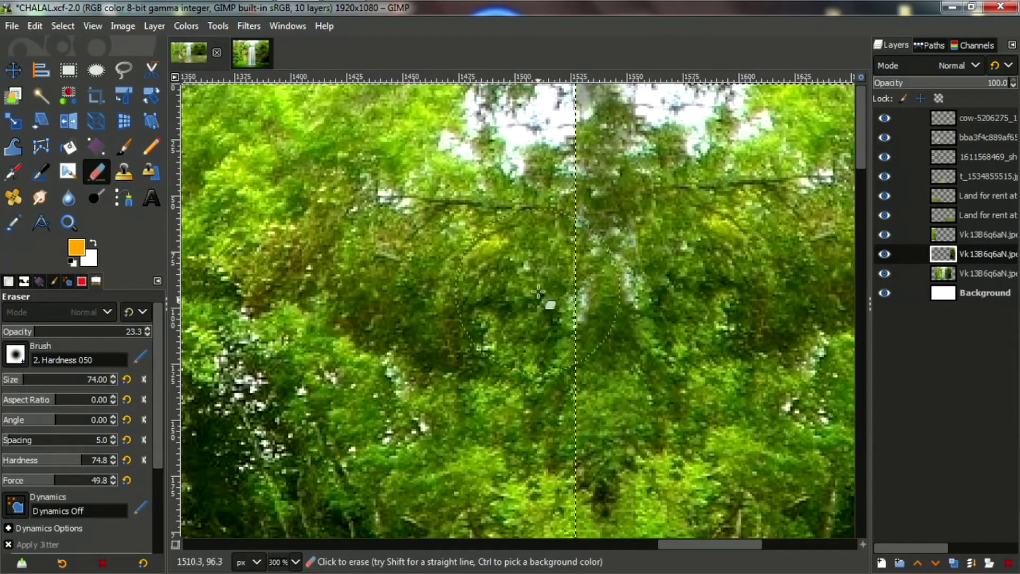
scroll(678, 226, "down", 4)
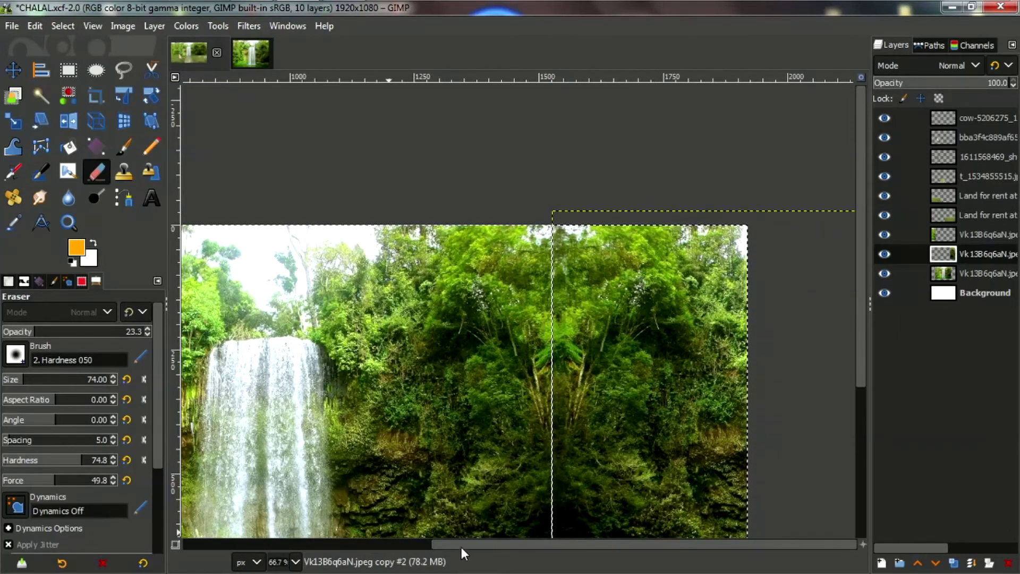
scroll(585, 348, "down", 5)
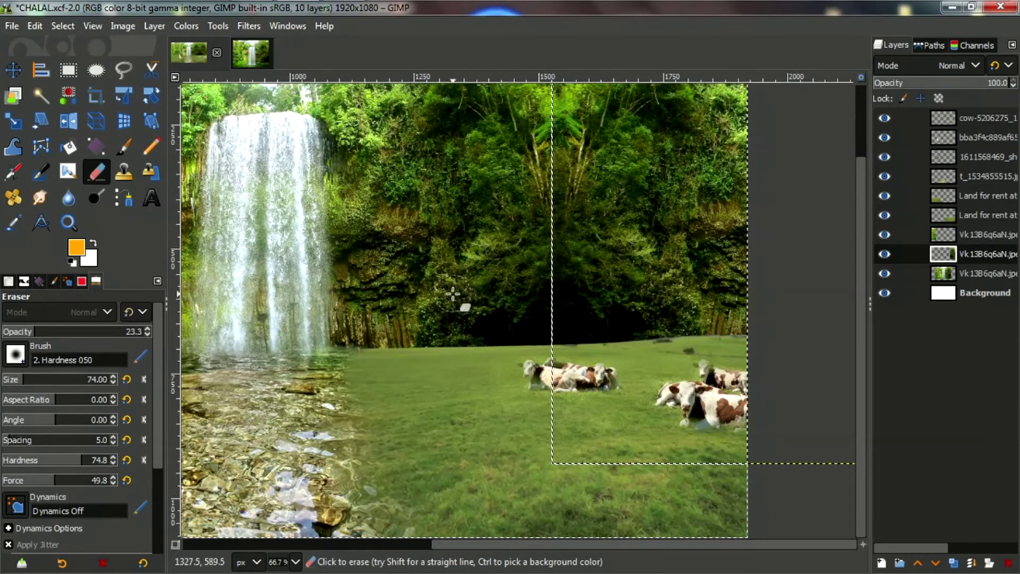
scroll(384, 319, "down", 6, "ctrl")
scroll(243, 329, "up", 2, "ctrl")
scroll(242, 329, "up", 2, "ctrl")
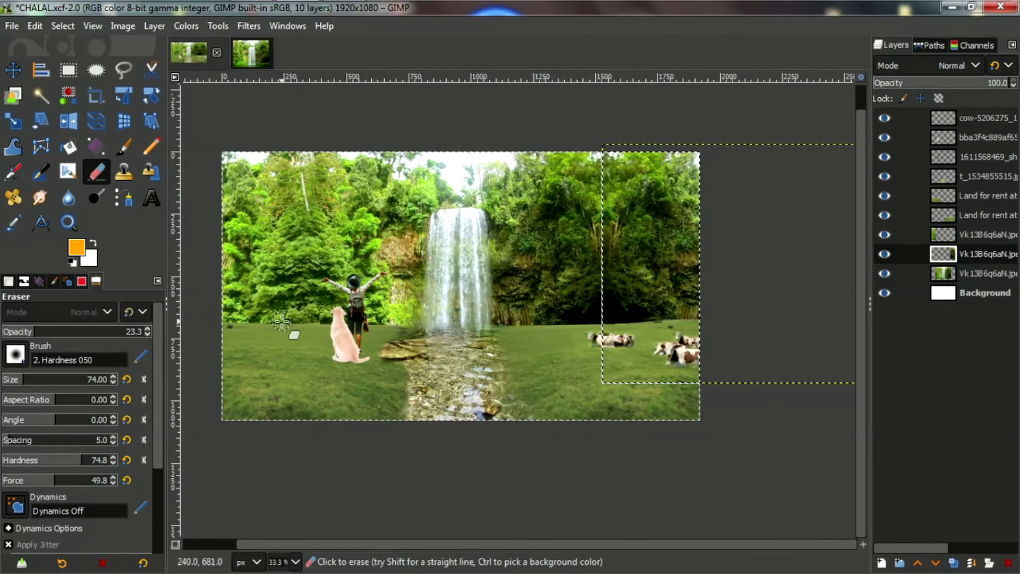
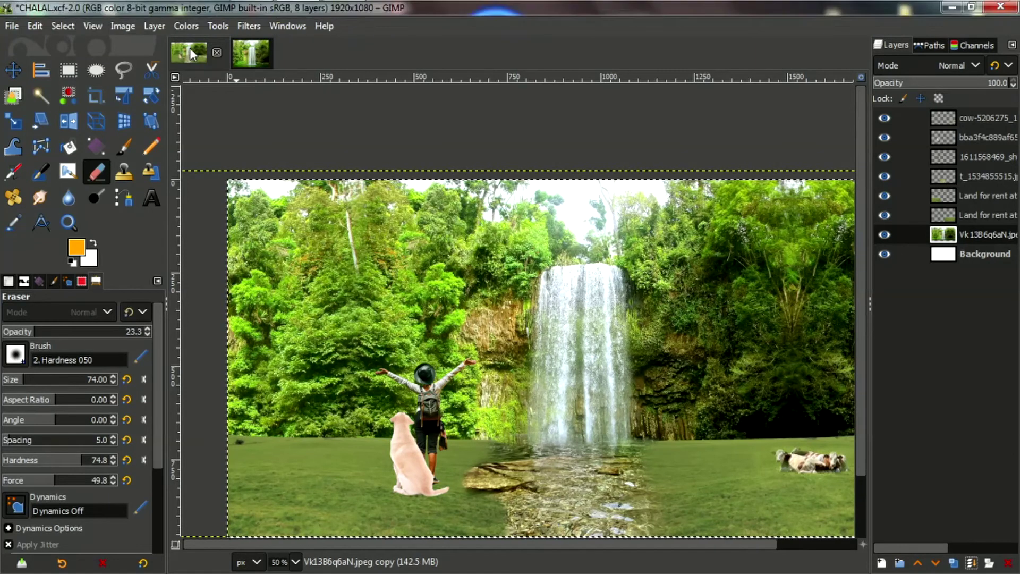
Darken the waterfall backdrop by pulling its Value curve down
left_click(186, 26)
left_click(220, 203)
left_click_drag(224, 196, 254, 246)
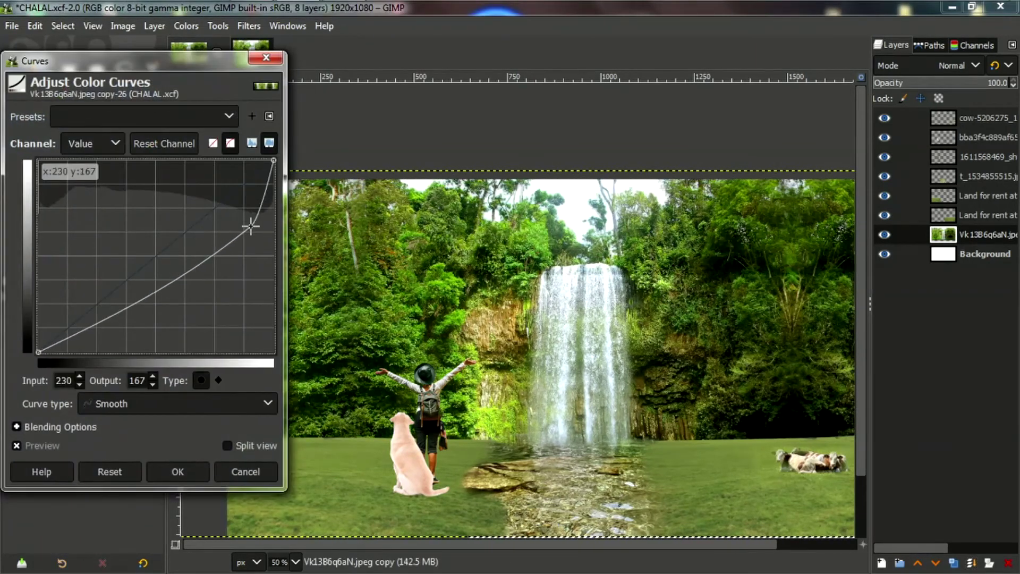
left_click(186, 472)
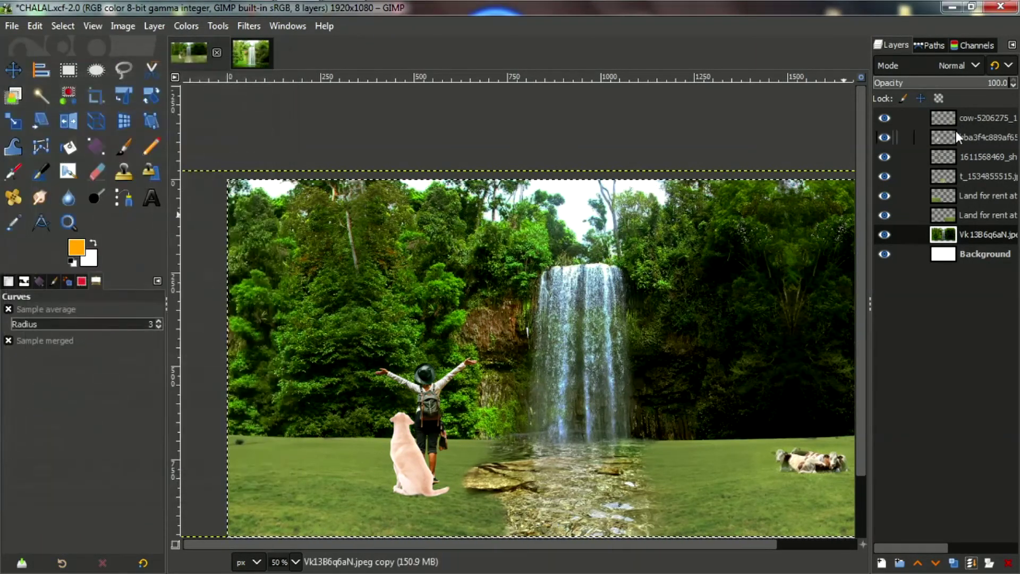
Chain the two grass layers and darken each one with a lowered Value curve
left_click(905, 195)
left_click(983, 196)
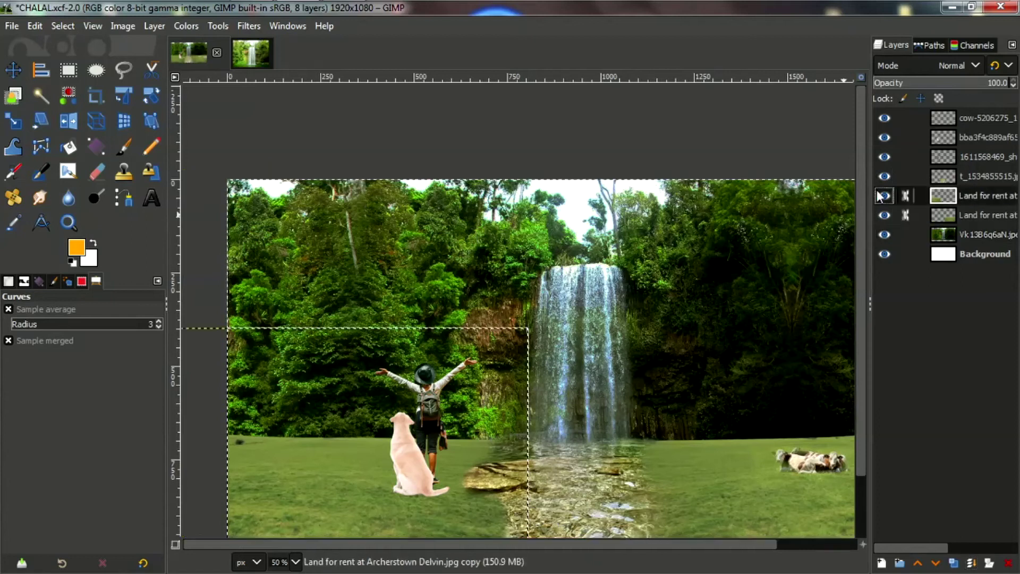
left_click(186, 25)
left_click(206, 204)
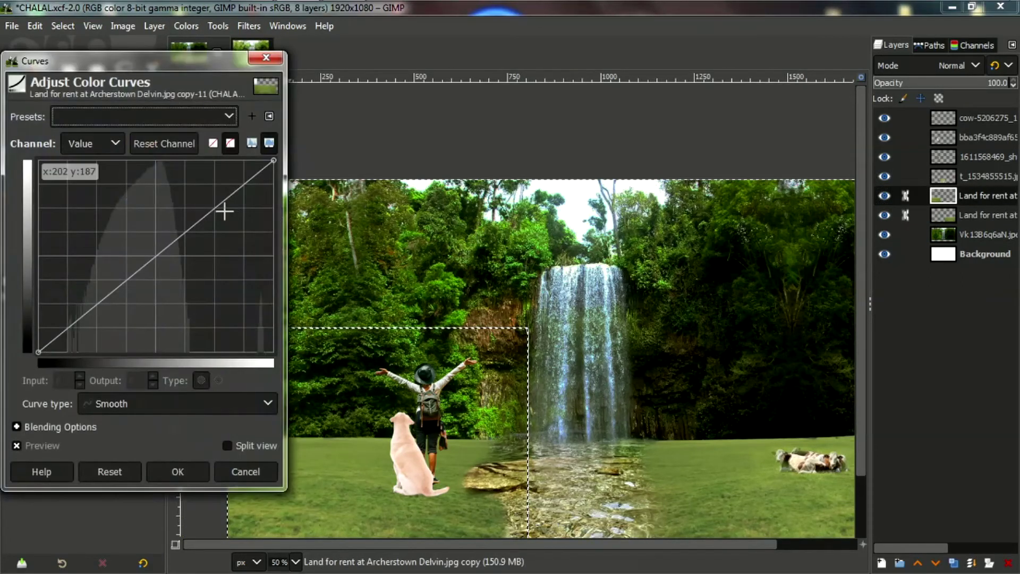
left_click_drag(223, 210, 251, 219)
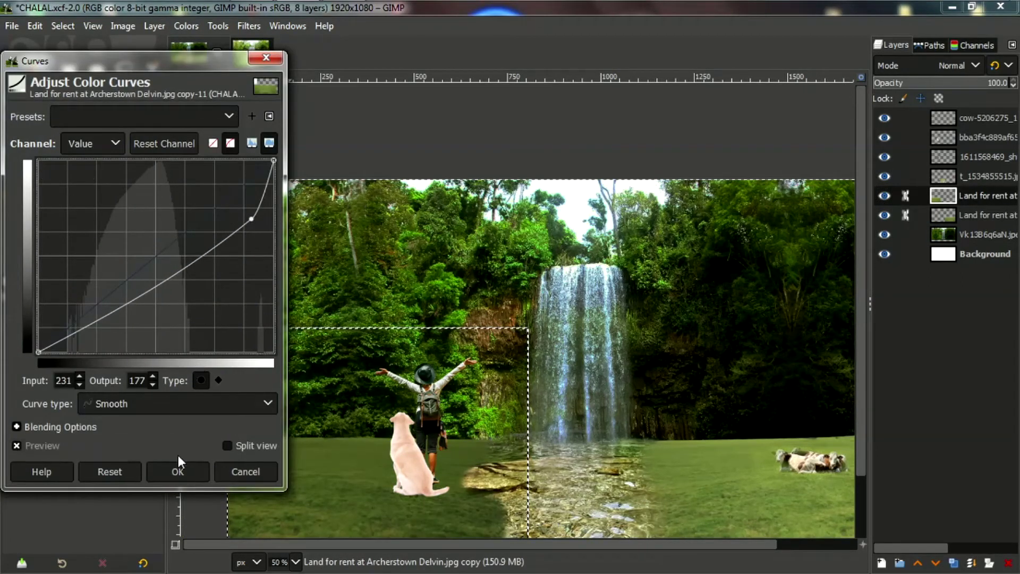
left_click(159, 474)
left_click(973, 214)
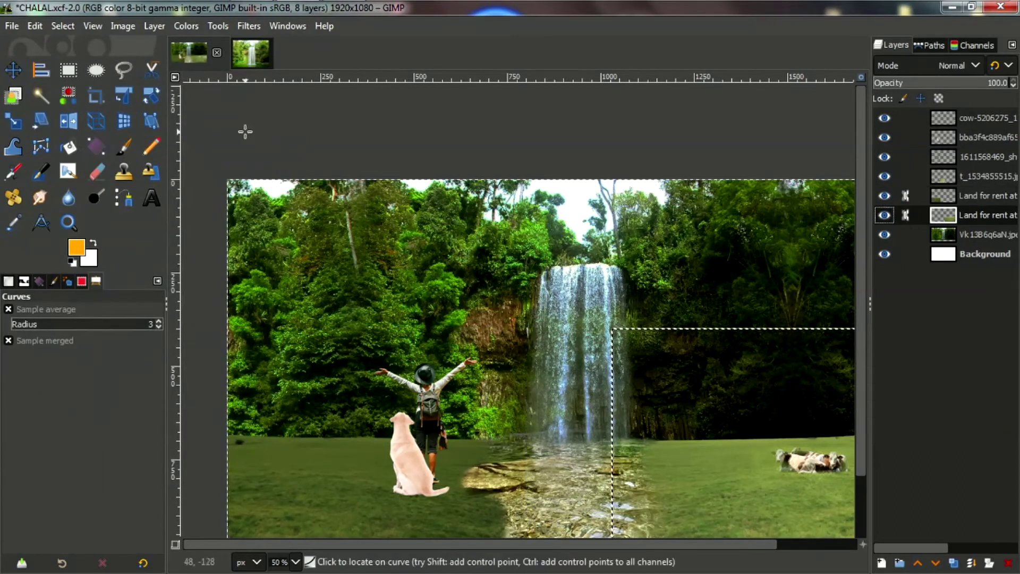
left_click(197, 31)
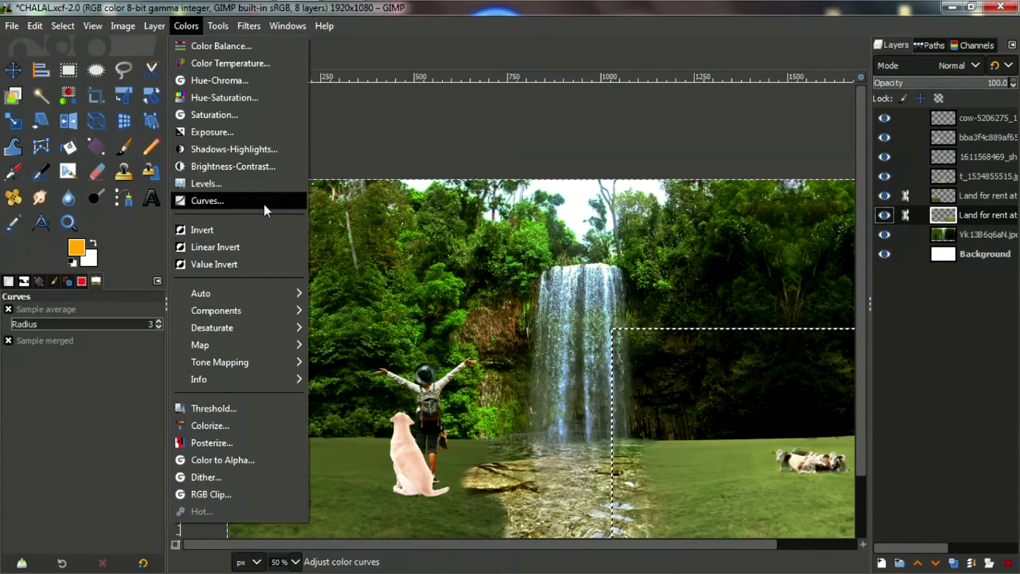
left_click(237, 202)
left_click_drag(242, 238, 255, 234)
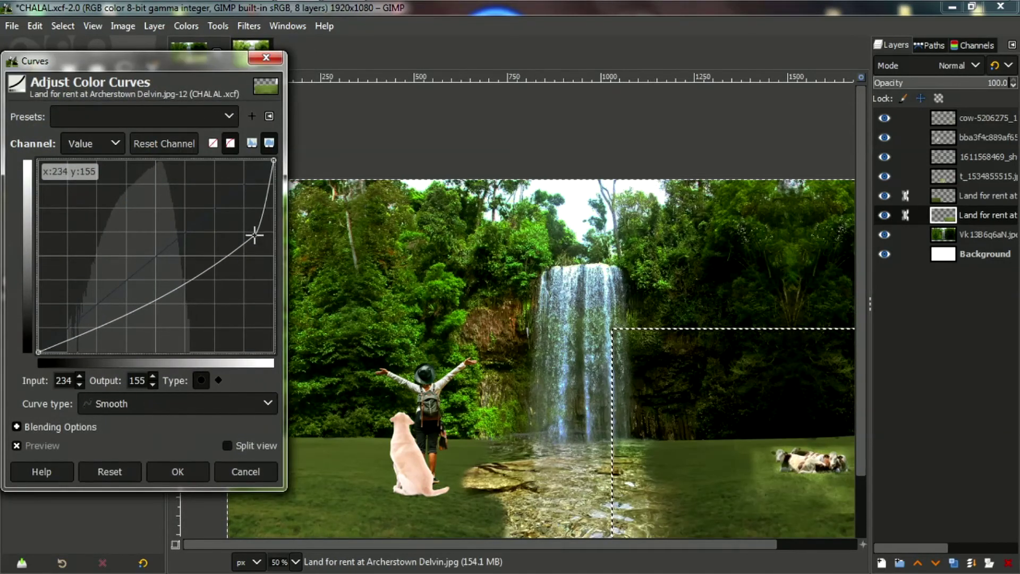
key("Return")
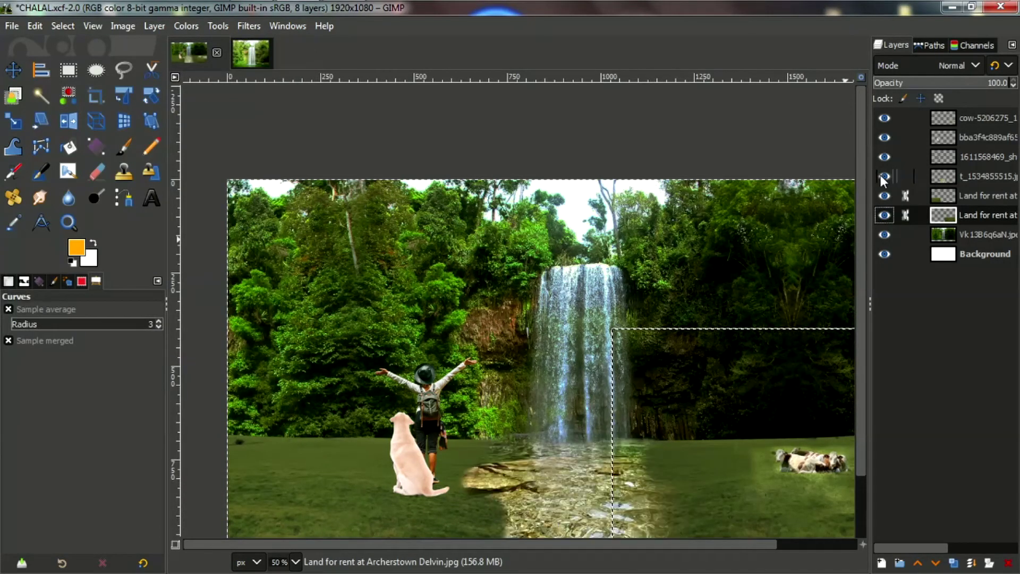
Darken the cow layer with a moderately lowered Value curve
left_click(914, 139)
left_click(948, 154)
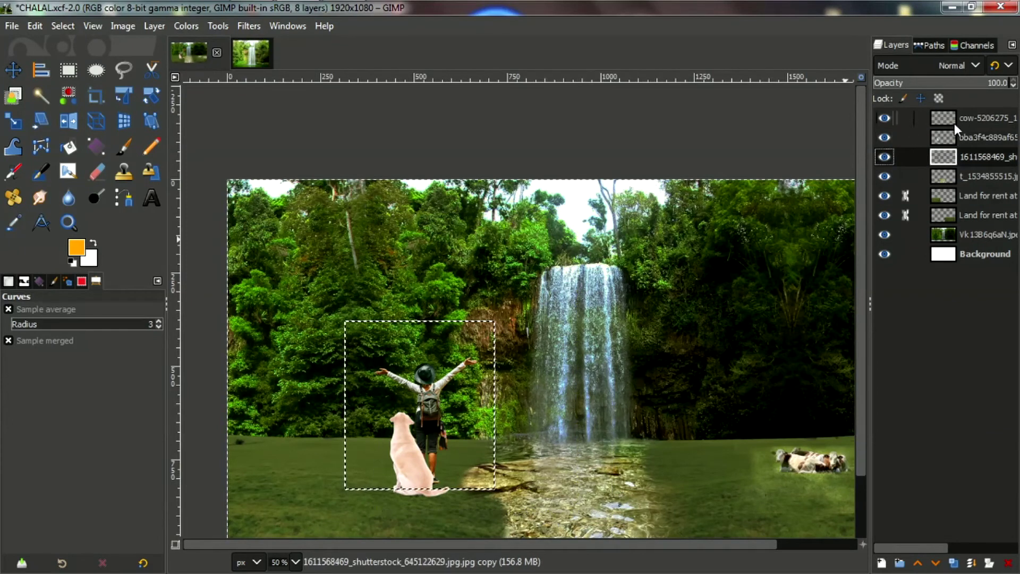
left_click(954, 119)
left_click(186, 26)
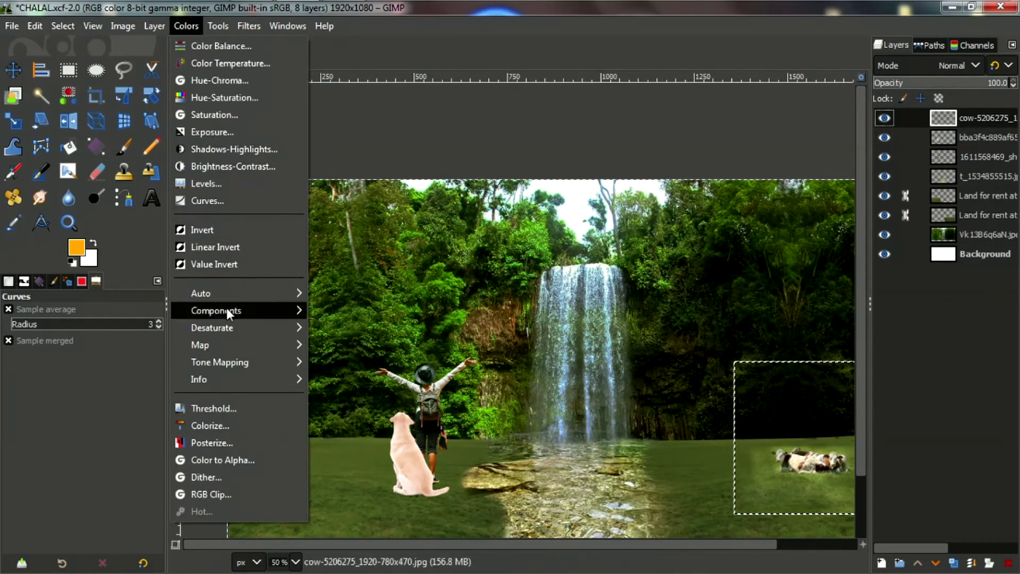
left_click(228, 200)
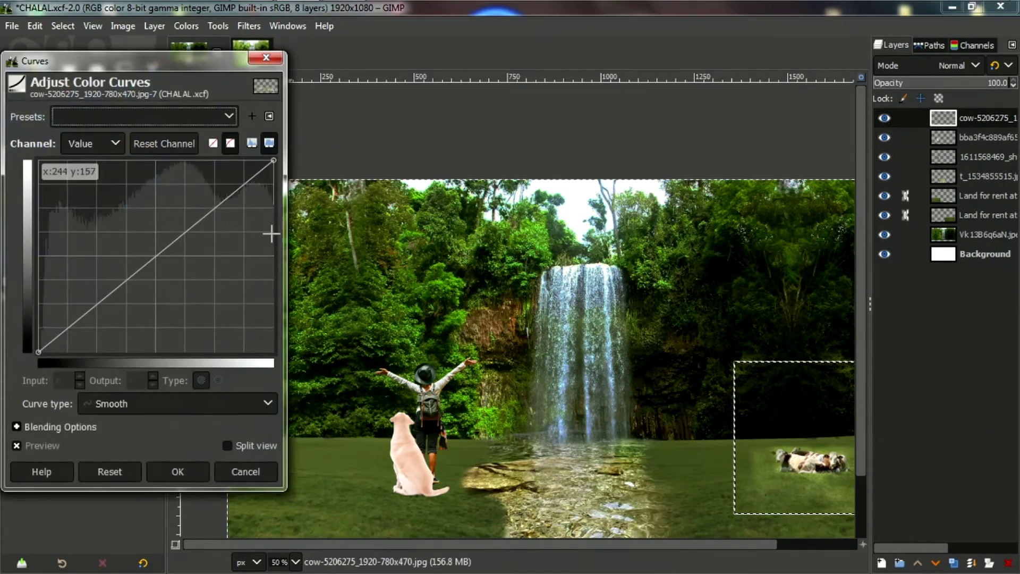
left_click_drag(269, 230, 250, 250)
scroll(755, 393, "down", 3)
scroll(754, 393, "up", 3)
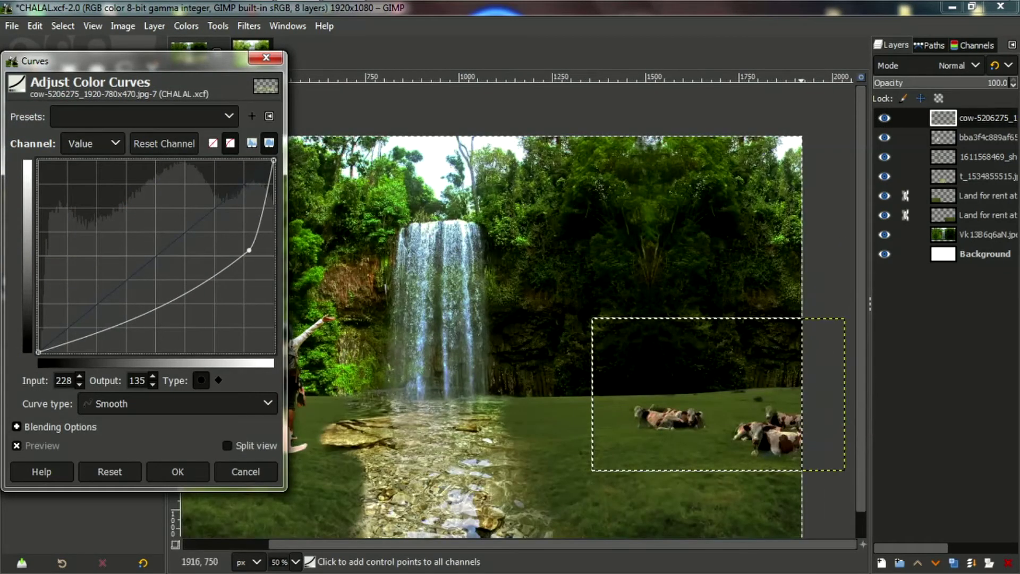
scroll(394, 307, "up", 2)
mouse_move(250, 256)
left_mouse_down()
mouse_move(233, 240)
mouse_move(185, 286)
mouse_move(231, 229)
left_mouse_up()
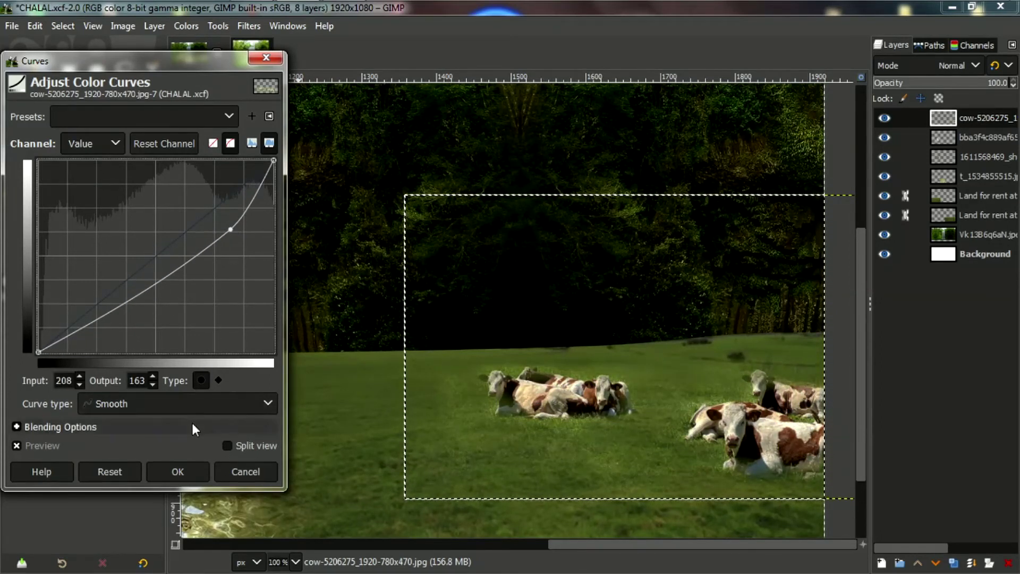
left_click(177, 471)
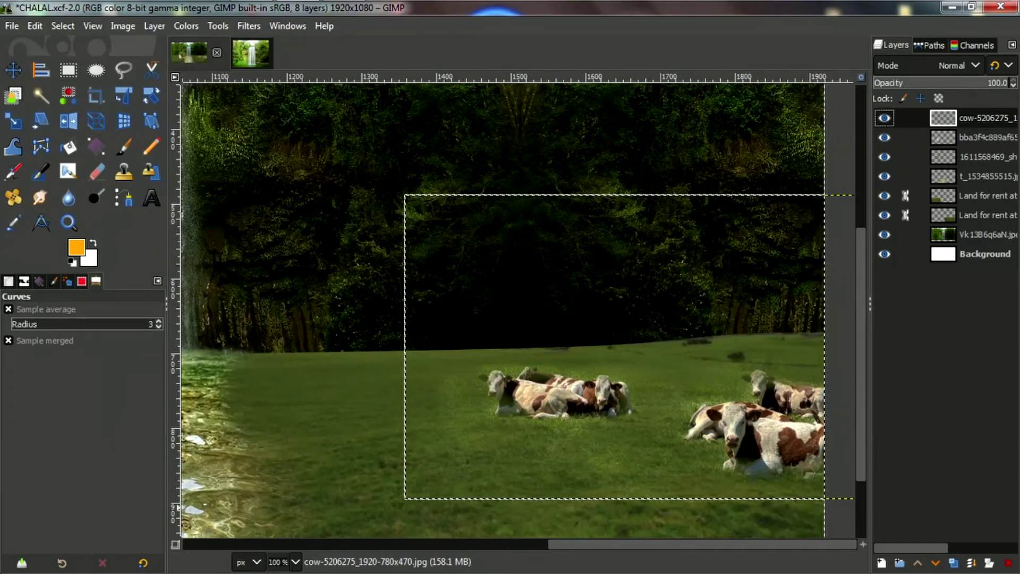
scroll(531, 318, "down", 4)
scroll(618, 348, "up", 2)
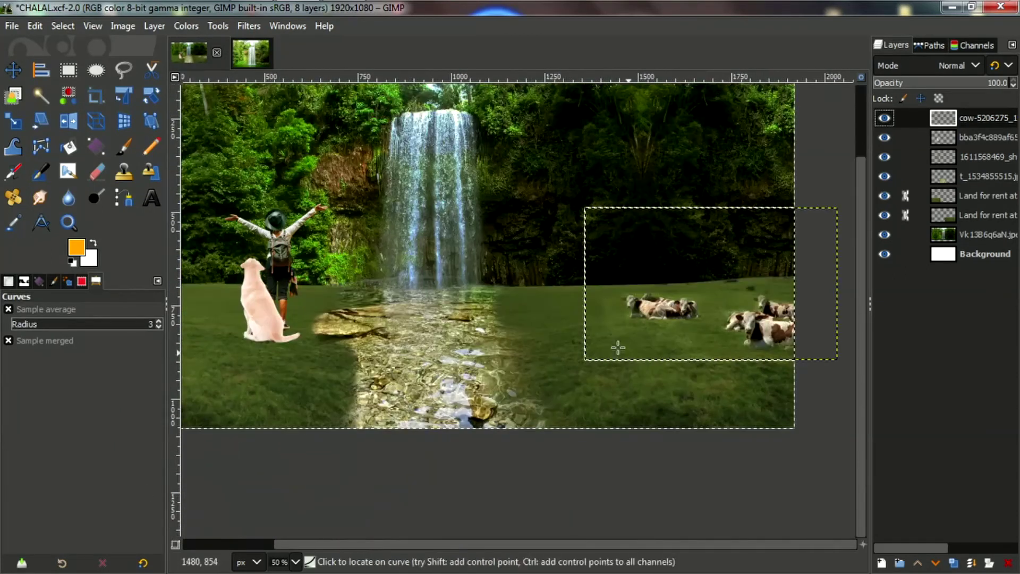
Darken the dog layer slightly by reshaping its Value curve downward
left_click(903, 157)
left_click(938, 183)
left_click(949, 136)
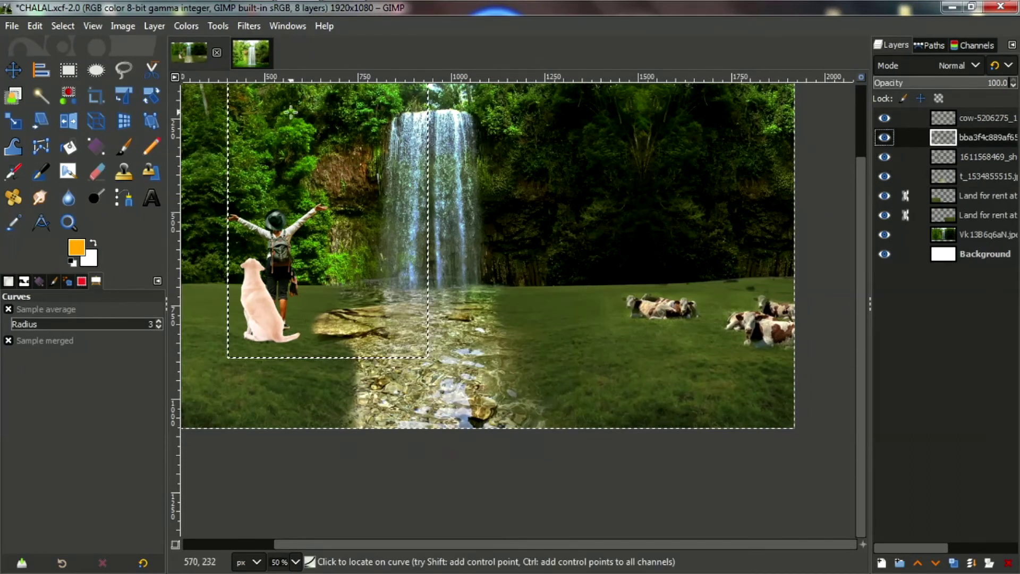
left_click(186, 27)
left_click(231, 201)
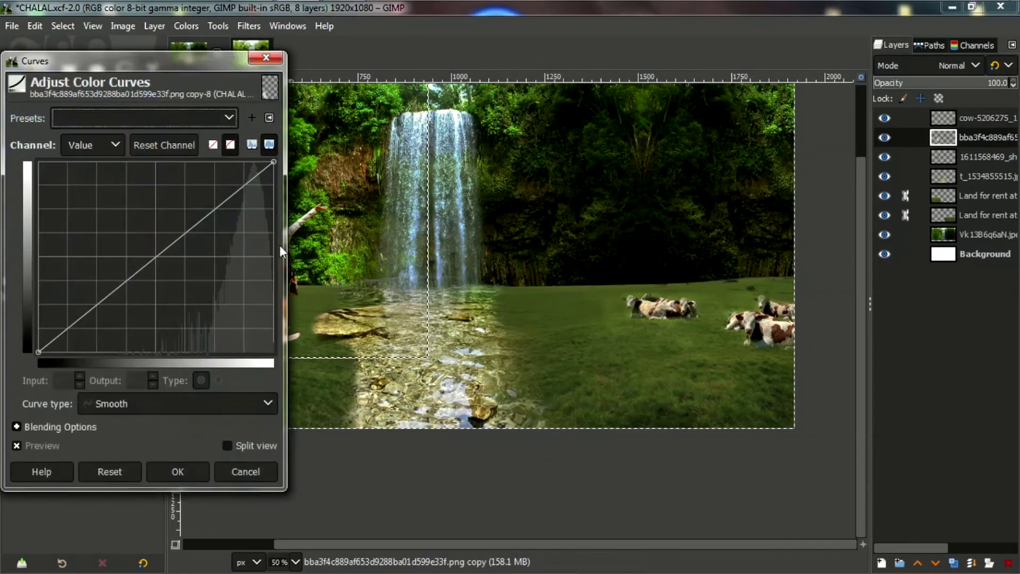
left_click(225, 247)
mouse_move(213, 101)
left_mouse_down()
mouse_move(330, 154)
mouse_move(548, 91)
left_mouse_up()
left_click_drag(558, 237, 532, 267)
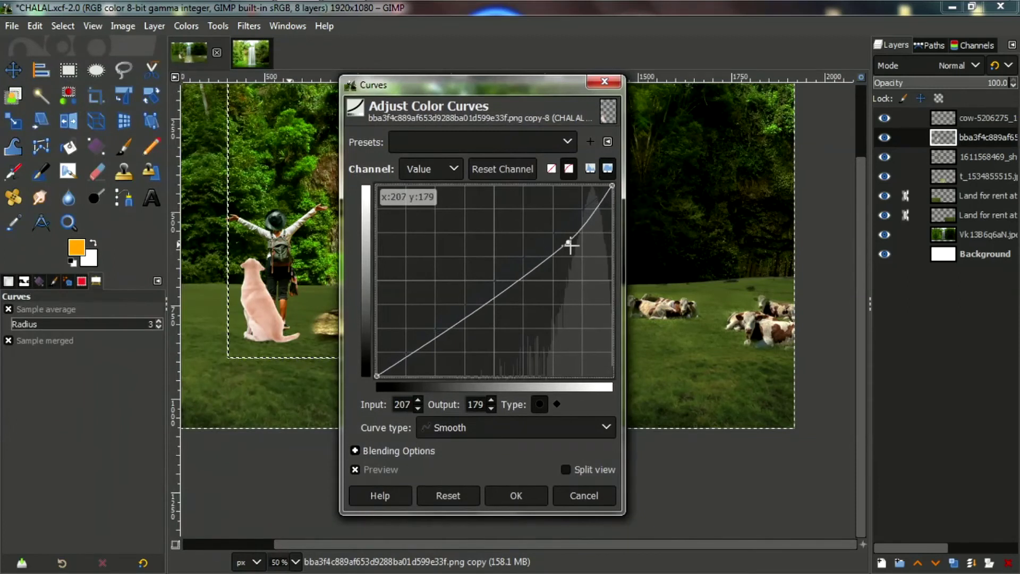
left_click(517, 492)
Zoom in on the hiker and dog, leaving the dog layer active
left_click(936, 158)
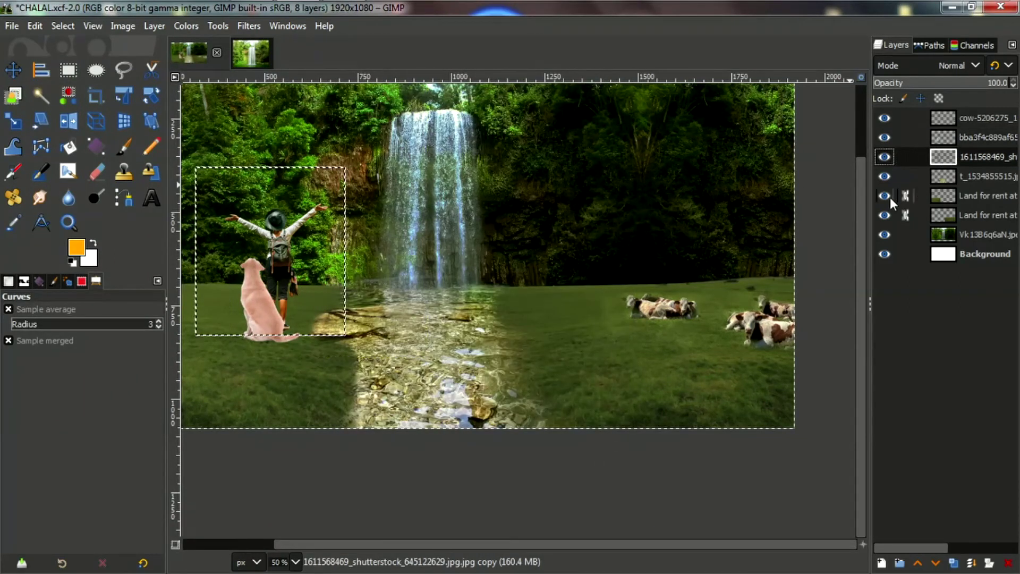
scroll(516, 239, "down", 3, "ctrl")
scroll(515, 240, "up", 3, "ctrl")
scroll(504, 242, "down", 1, "ctrl")
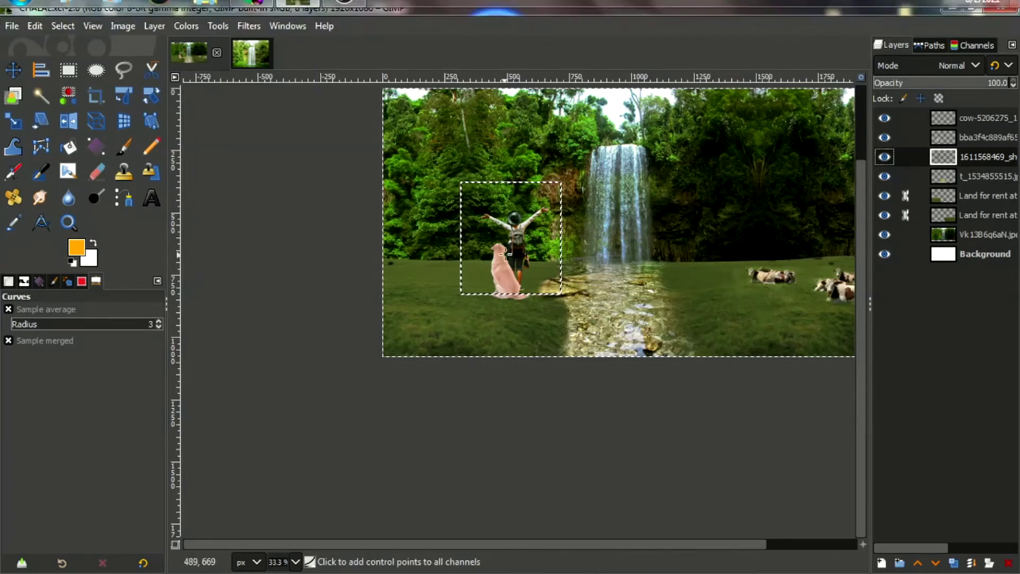
scroll(485, 265, "up", 1, "ctrl")
scroll(499, 273, "up", 1, "ctrl")
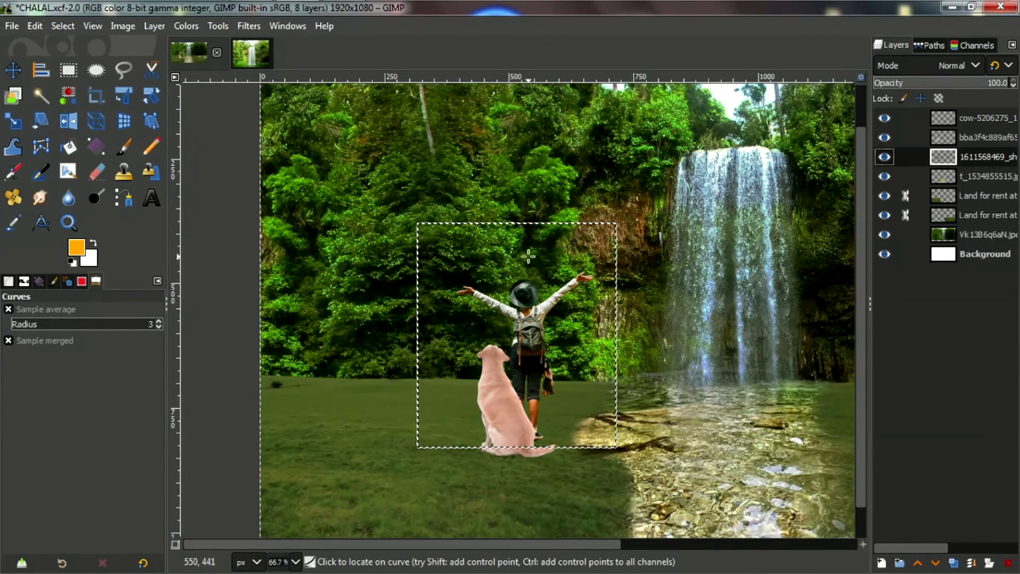
left_click(941, 138)
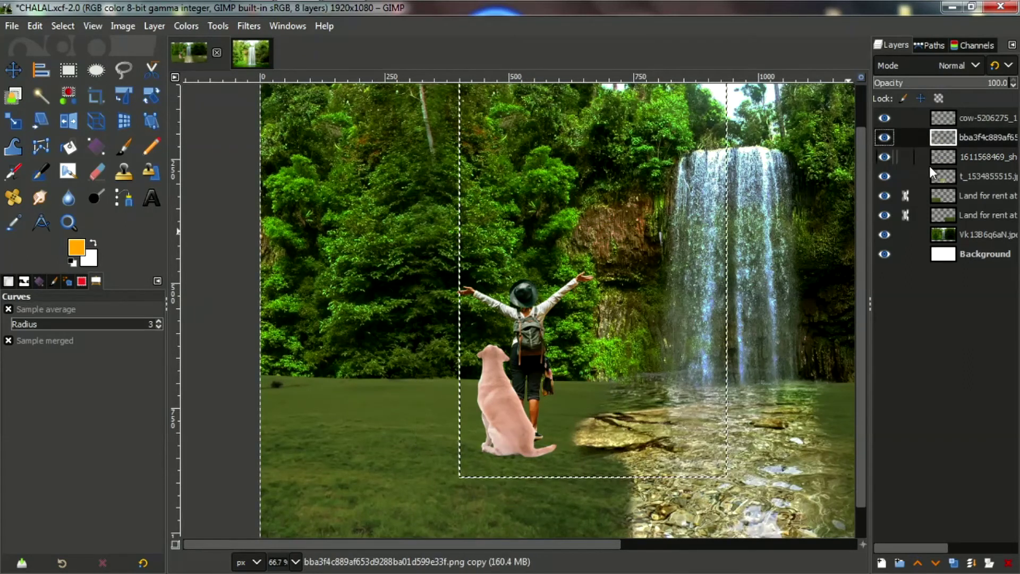
Duplicate the dog layer and flip the copy upside down around X with 3D Transform
left_click(953, 562)
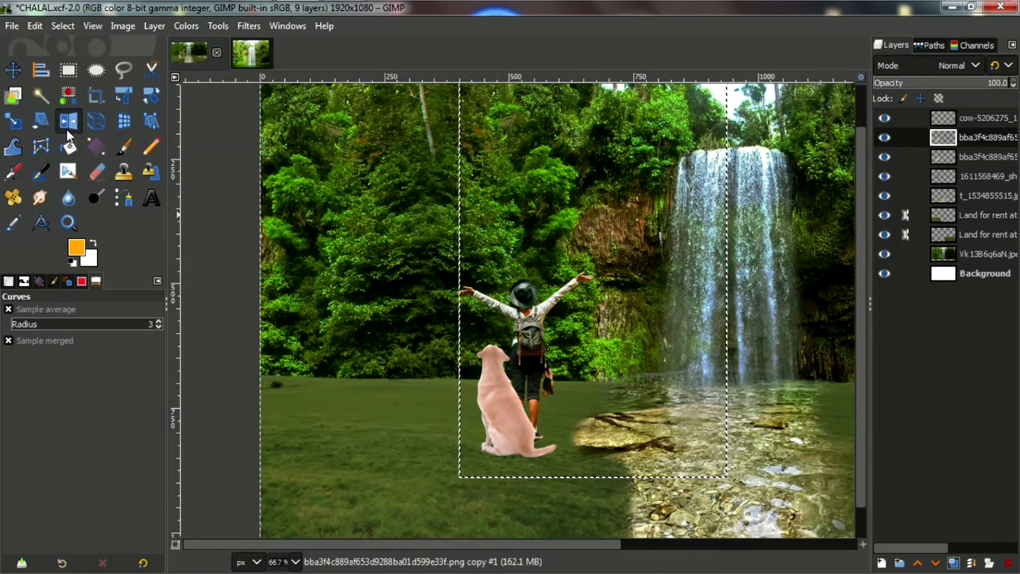
left_click(124, 121)
left_click(532, 266)
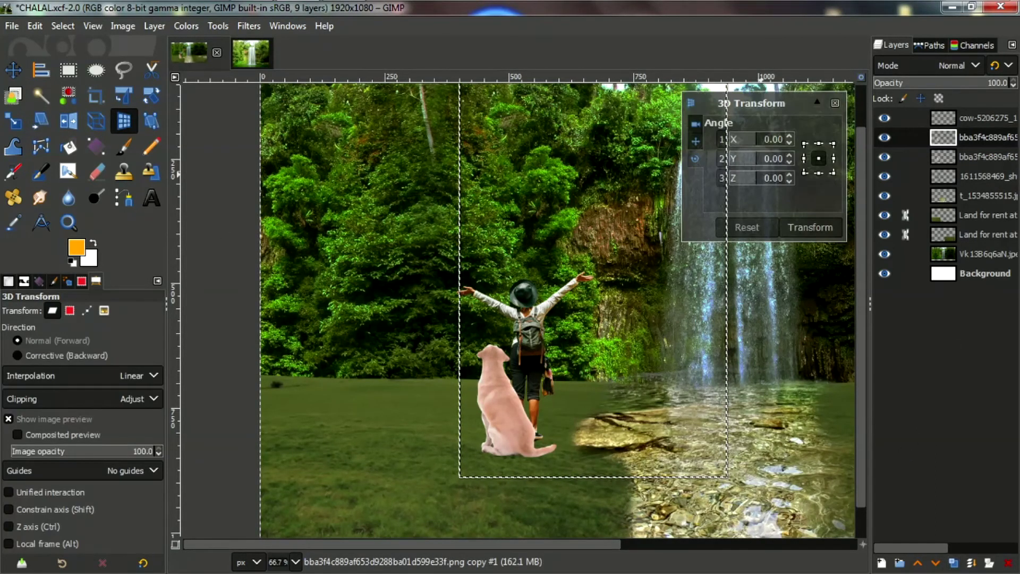
left_click(772, 139)
left_click_drag(772, 146, 732, 156)
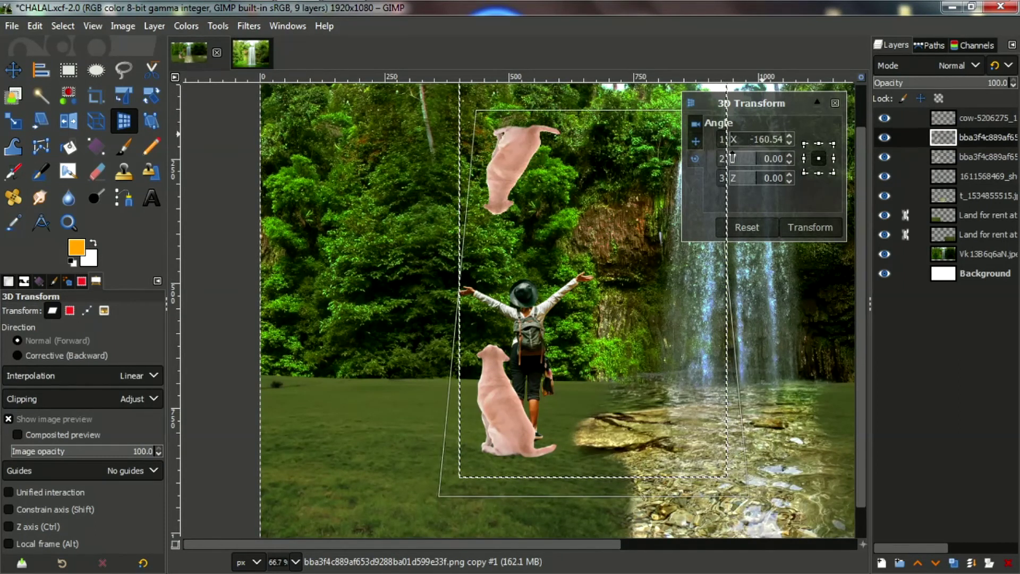
left_click(6, 70)
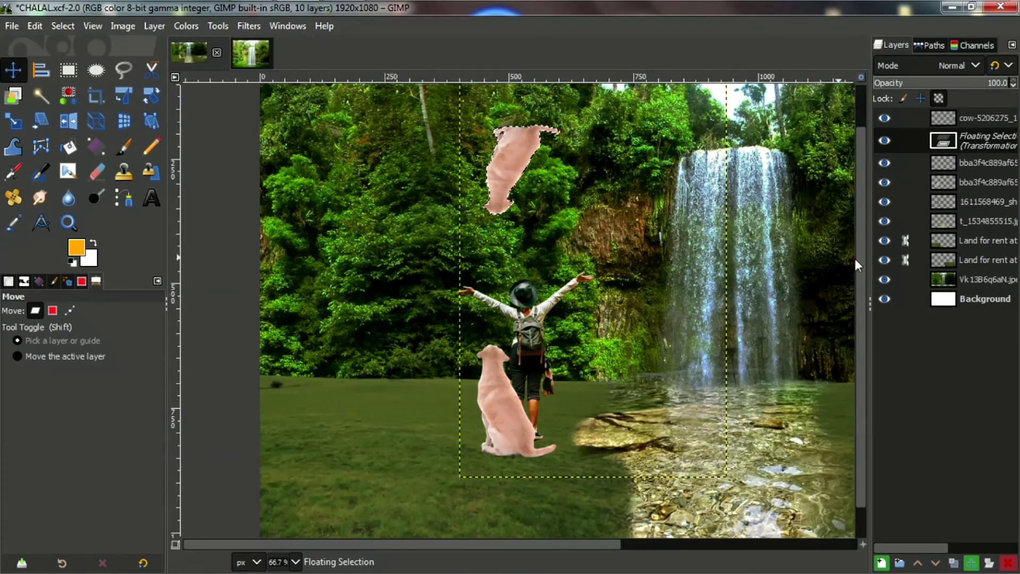
Anchor the flipped dog copy and move it beneath the standing dog's feet
left_click(972, 563)
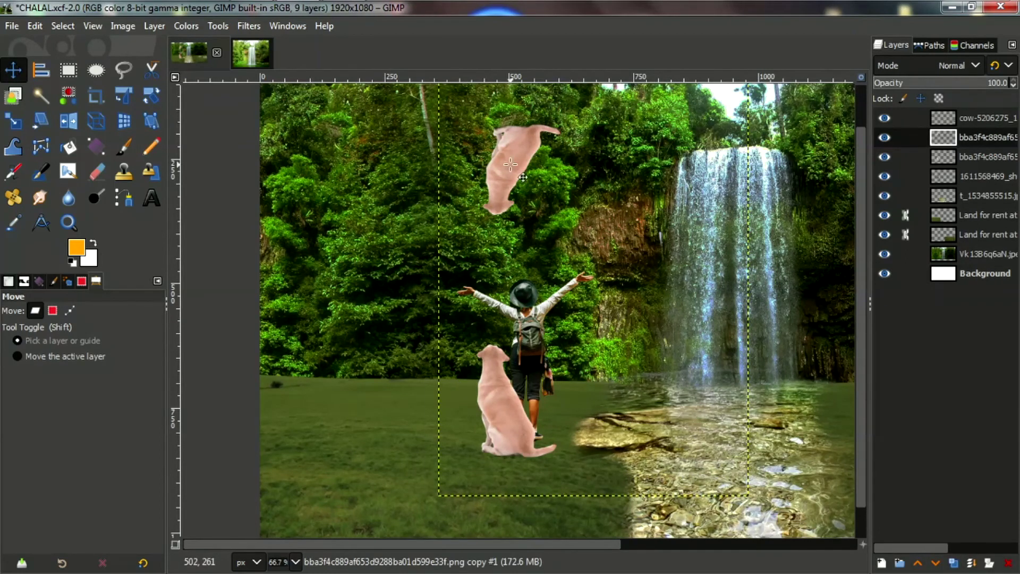
left_click_drag(510, 164, 496, 491)
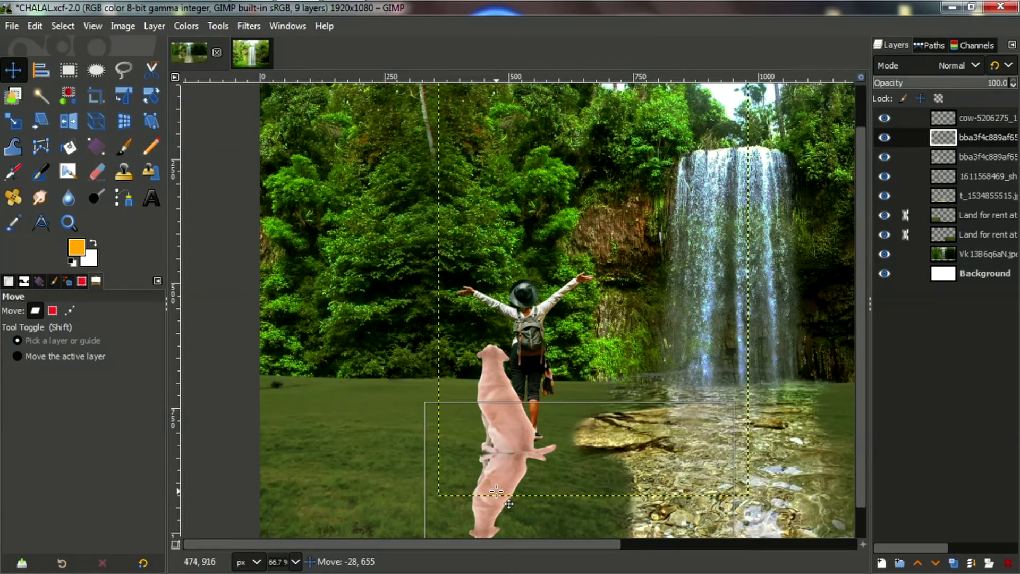
left_click(944, 158)
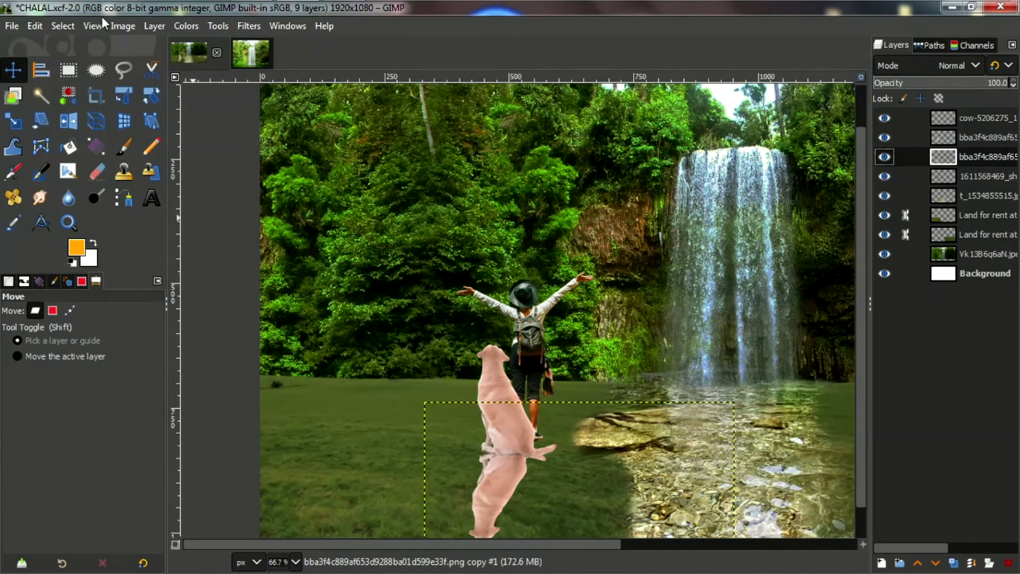
left_click(186, 26)
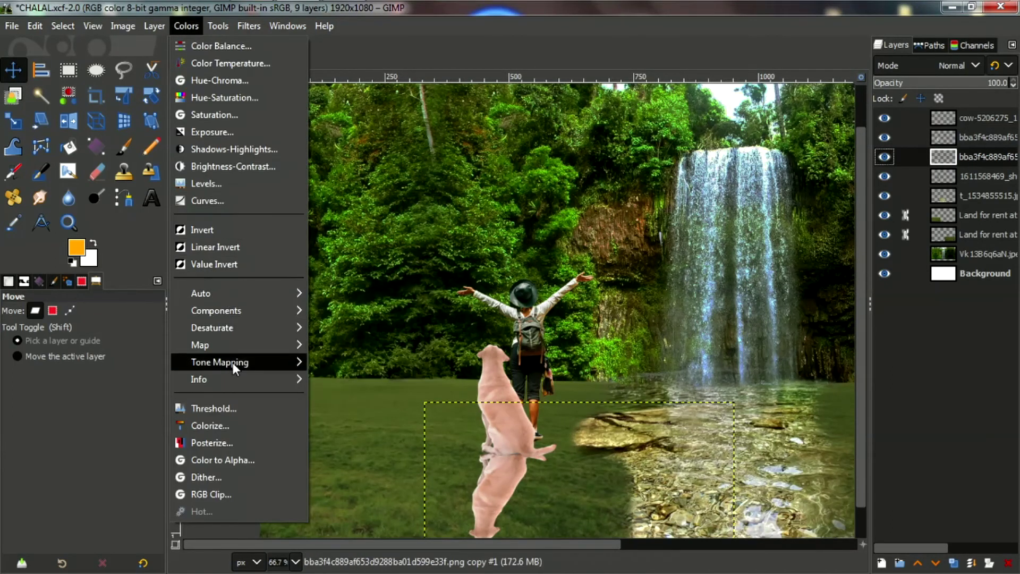
Fill the flipped dog copy's shape solid black using Alpha to Selection
mouse_move(199, 378)
left_click(885, 161)
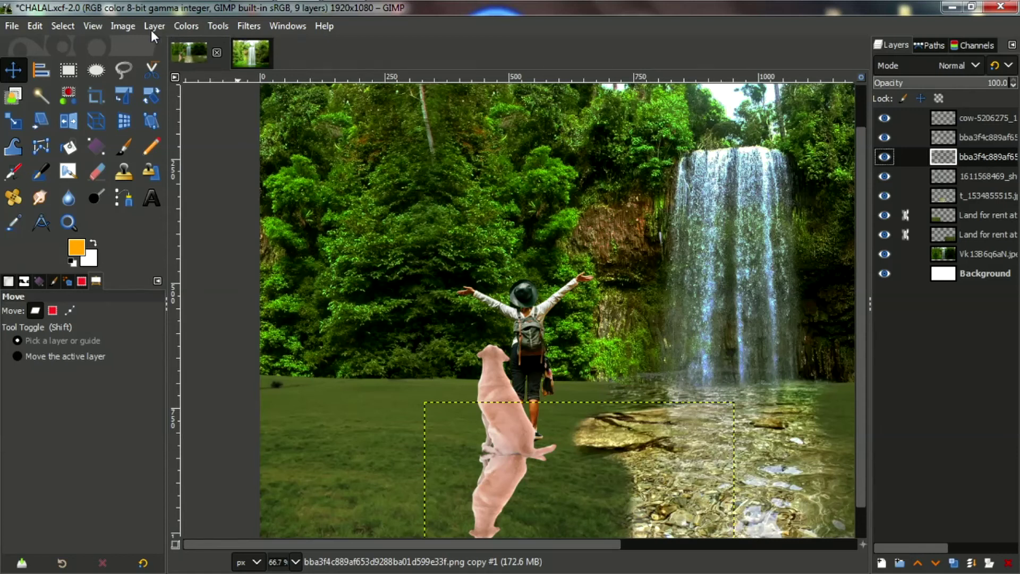
left_click(70, 263)
left_click(44, 25)
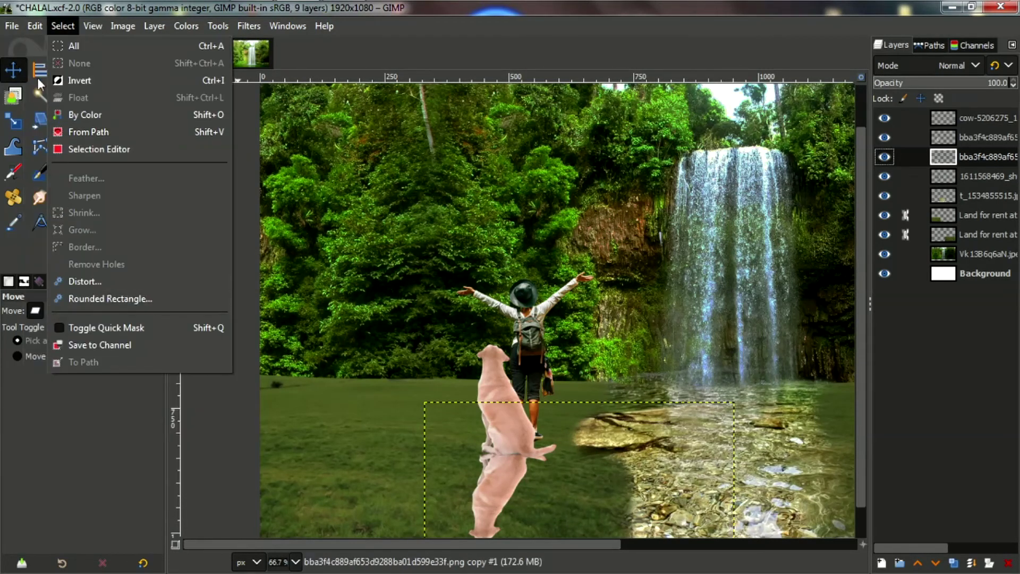
left_click(80, 294)
key("ctrl+z")
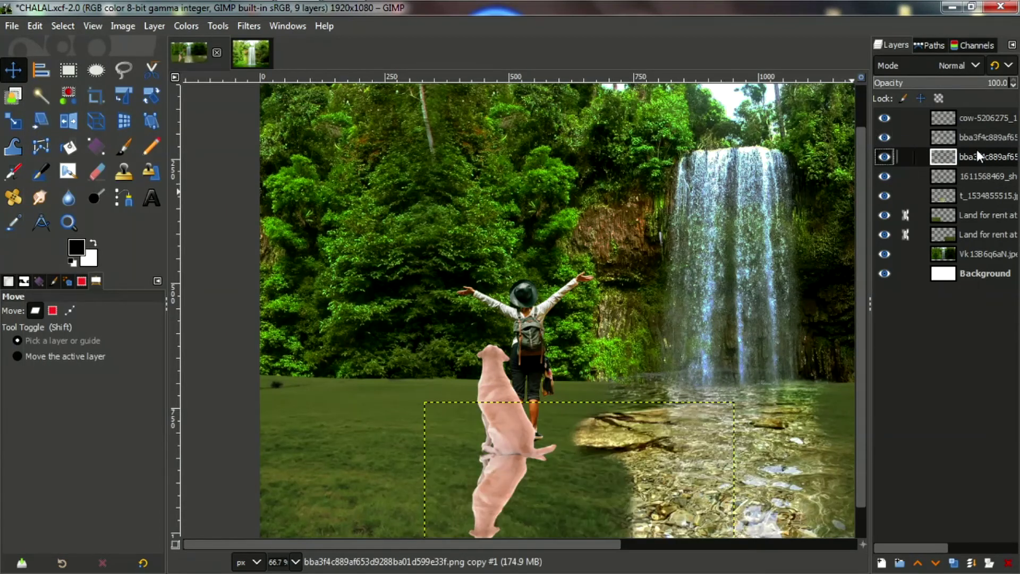
right_click(977, 154)
left_click(900, 466)
left_click(34, 26)
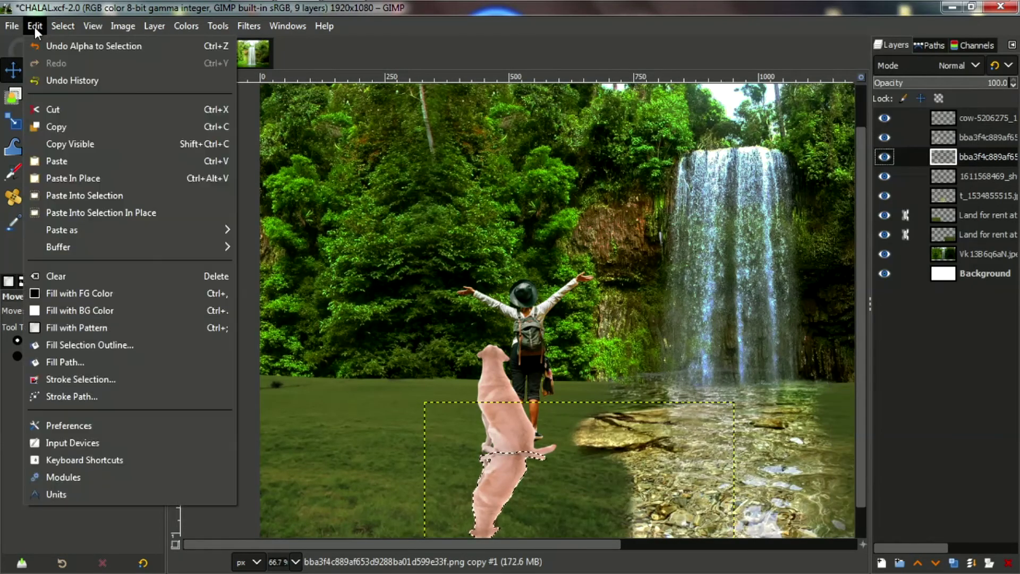
left_click(85, 294)
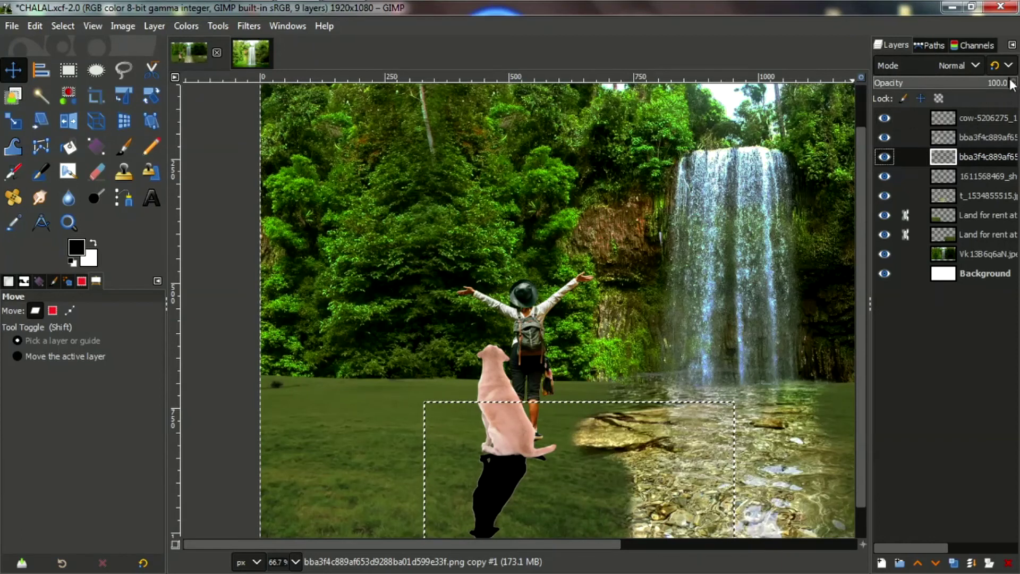
Lower the dog shadow layer's opacity to 42.9
left_click(941, 83)
left_click_drag(939, 93, 931, 97)
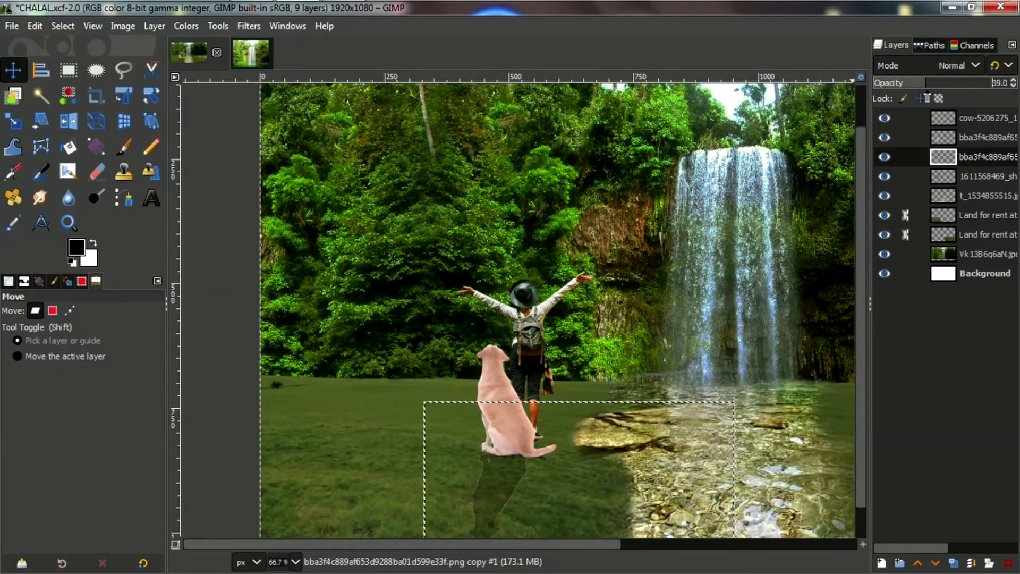
scroll(546, 490, "up", 1)
scroll(535, 485, "up", 2)
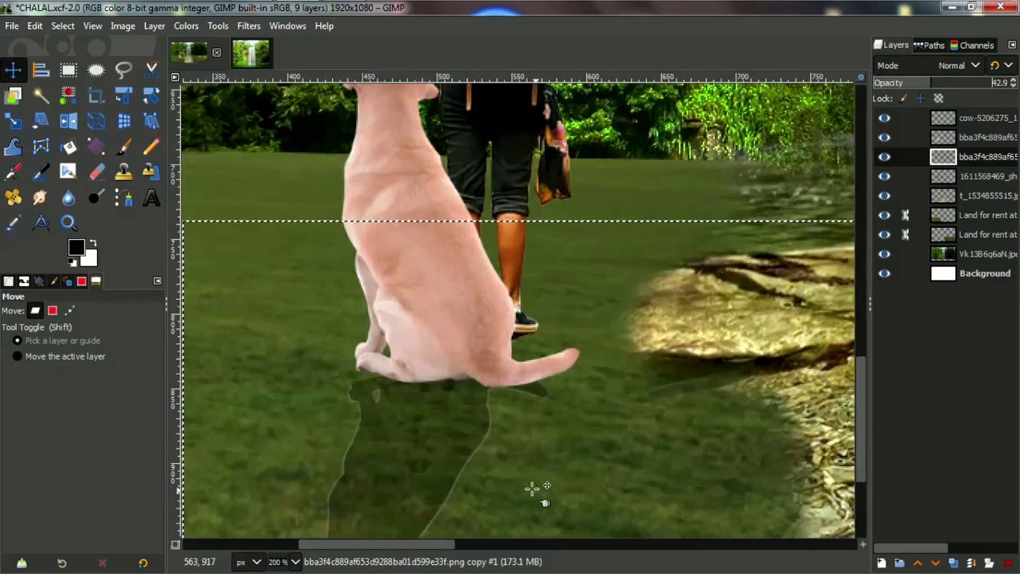
scroll(535, 485, "down", 3)
scroll(537, 457, "up", 1)
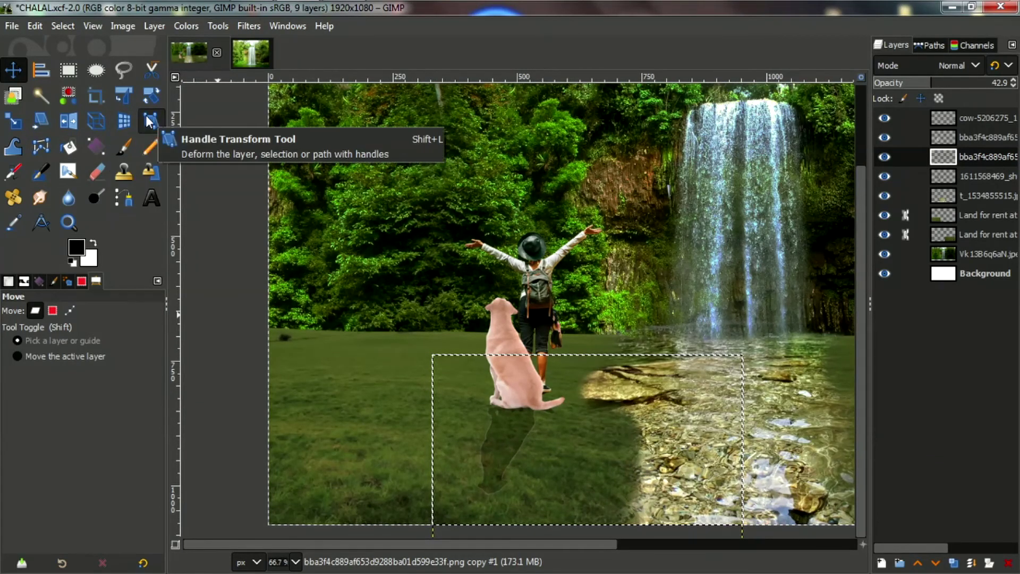
Fade parts of the black dog shadow using a soft-brush, low-opacity Eraser
left_click(96, 171)
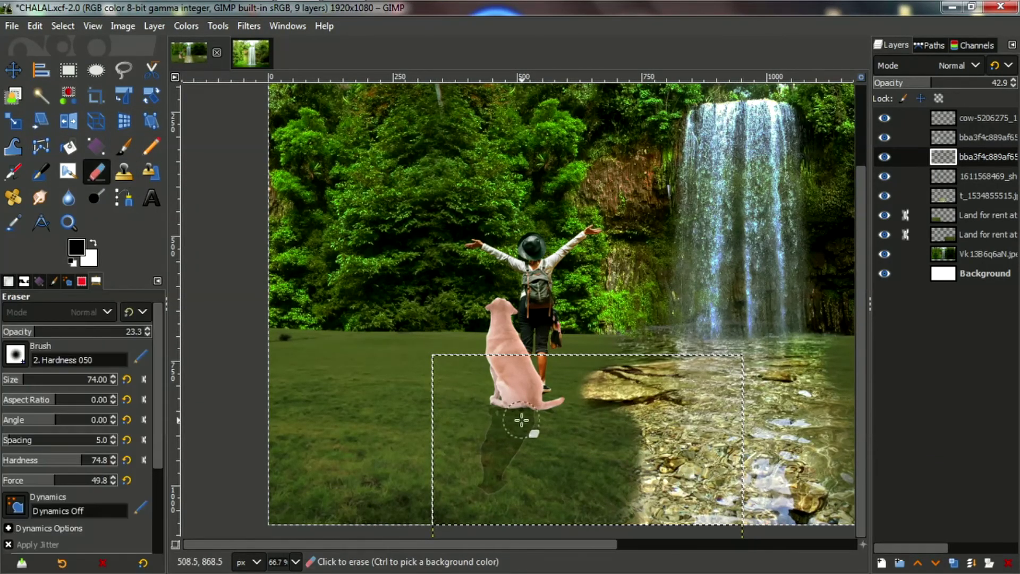
scroll(557, 424, "up", 2)
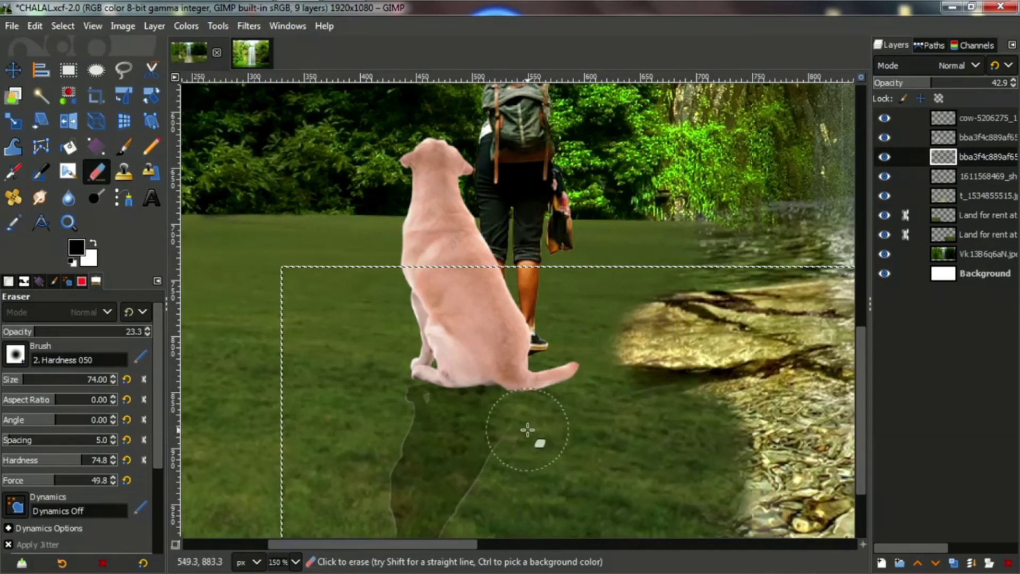
scroll(528, 429, "down", 3)
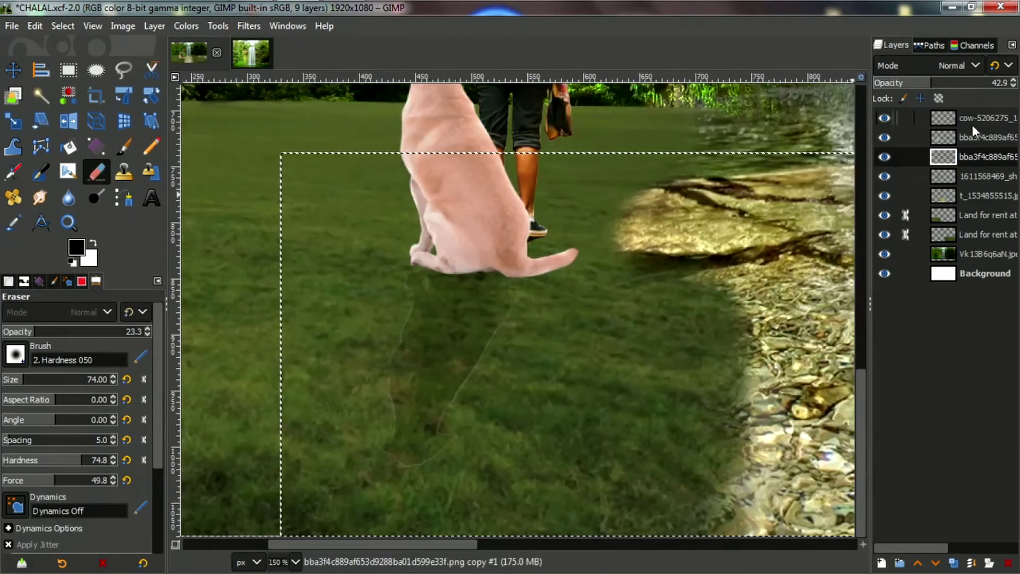
Deepen the dog's shadow by pulling its Value curve down to about 212/120
left_click(218, 25)
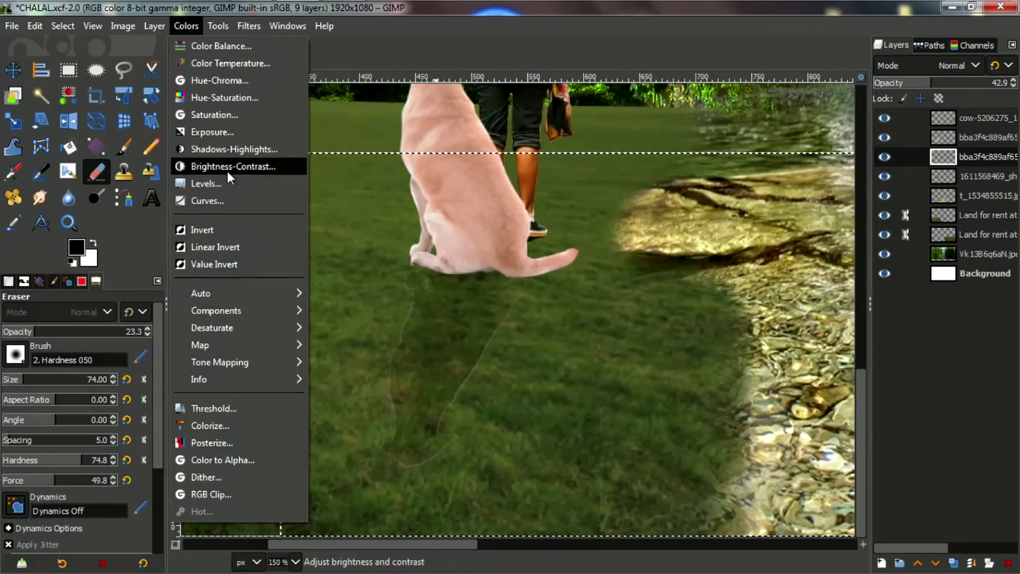
left_click(242, 198)
left_click_drag(452, 85, 700, 67)
left_click_drag(821, 199, 821, 267)
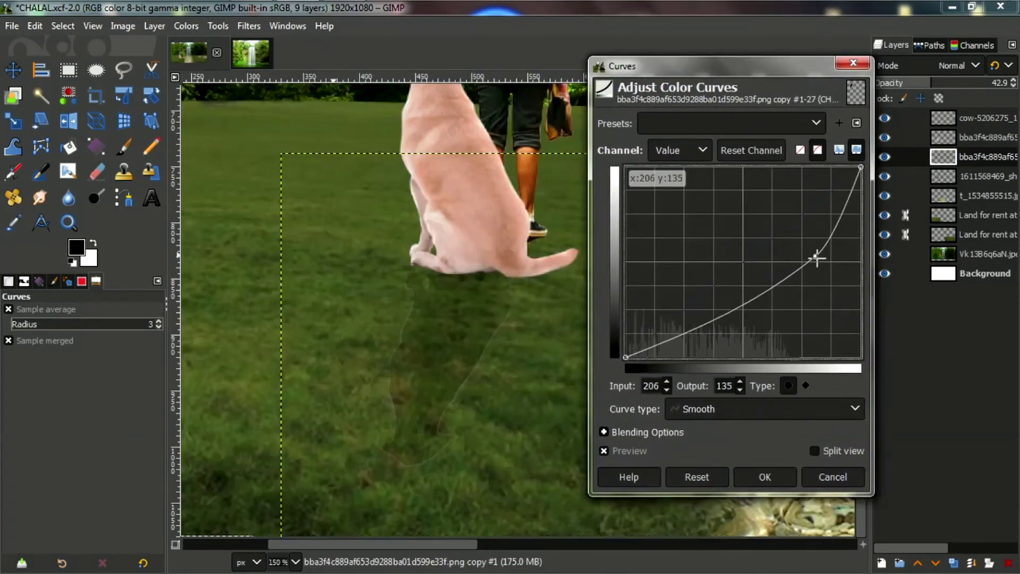
left_click(767, 476)
scroll(553, 287, "down", 1, "ctrl")
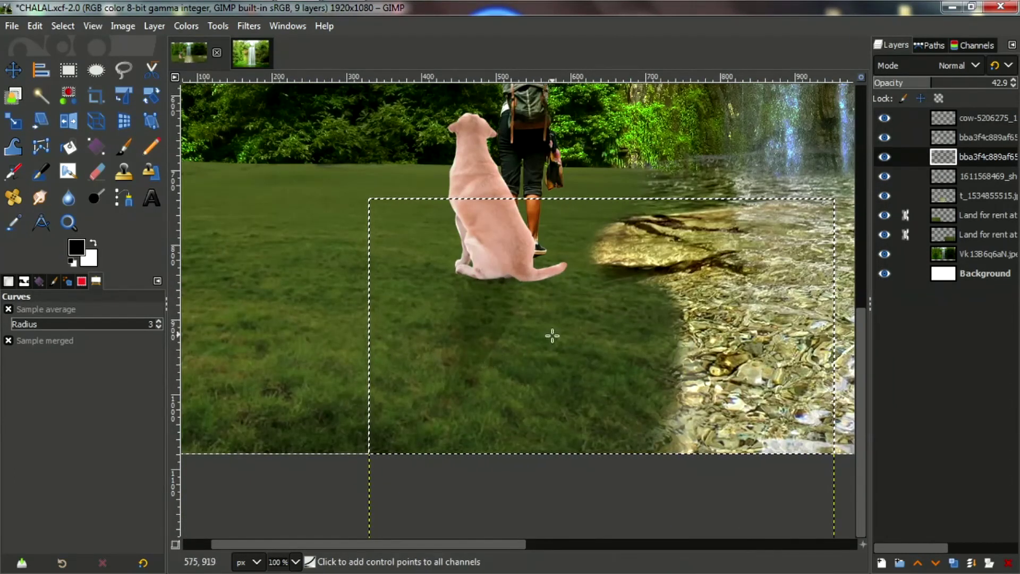
scroll(574, 321, "down", 1, "ctrl")
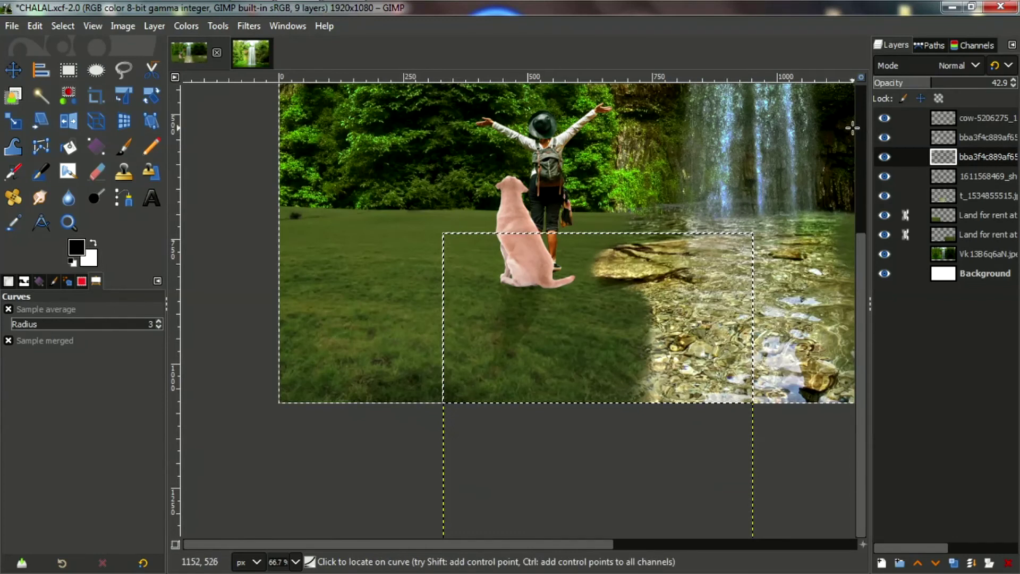
scroll(646, 222, "down", 1, "ctrl")
left_click(906, 121)
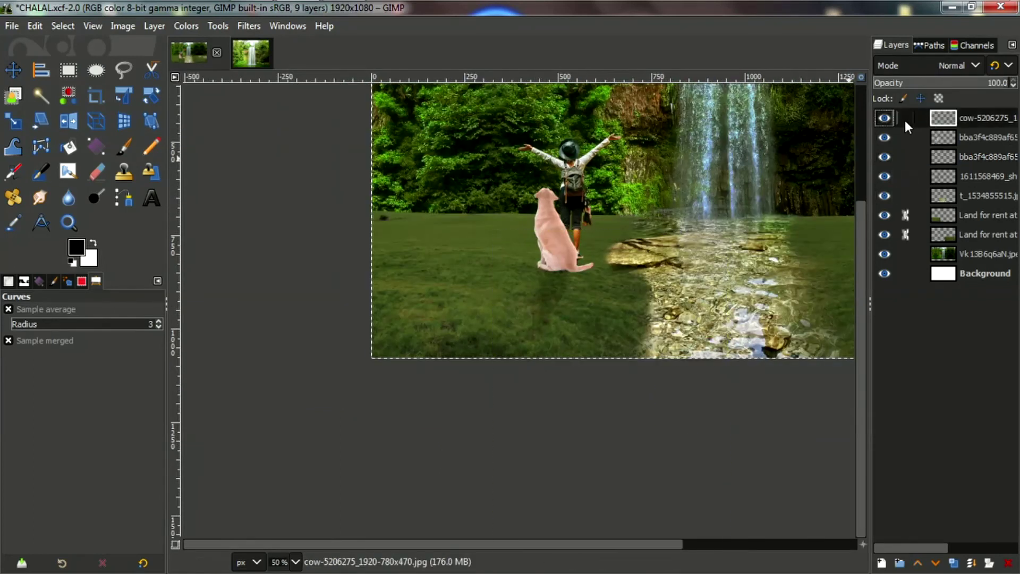
Duplicate the hiker layer and begin tilting the copy around X with 3D Transform
left_click(949, 162)
left_click(934, 186)
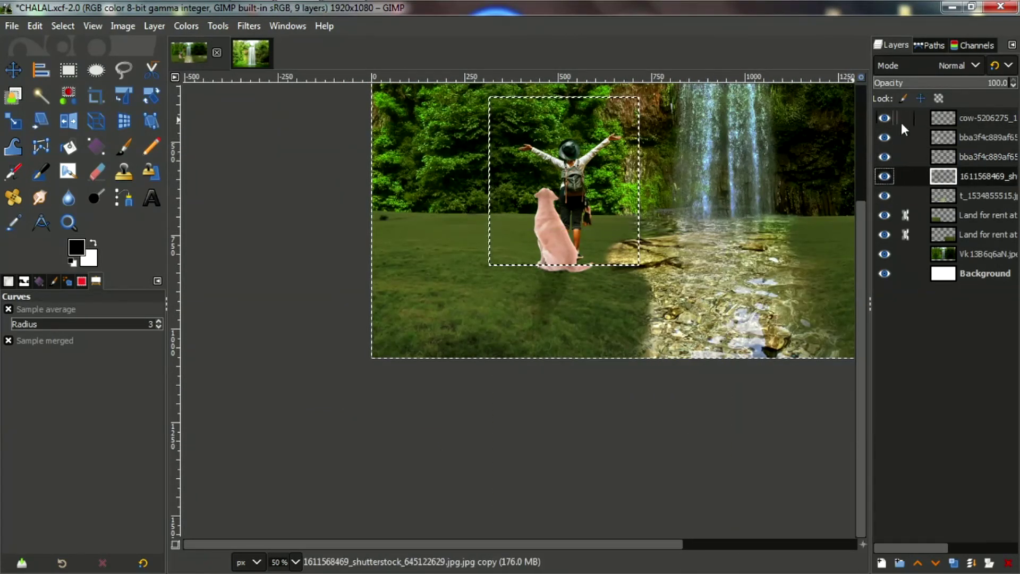
left_click(953, 565)
left_click(101, 121)
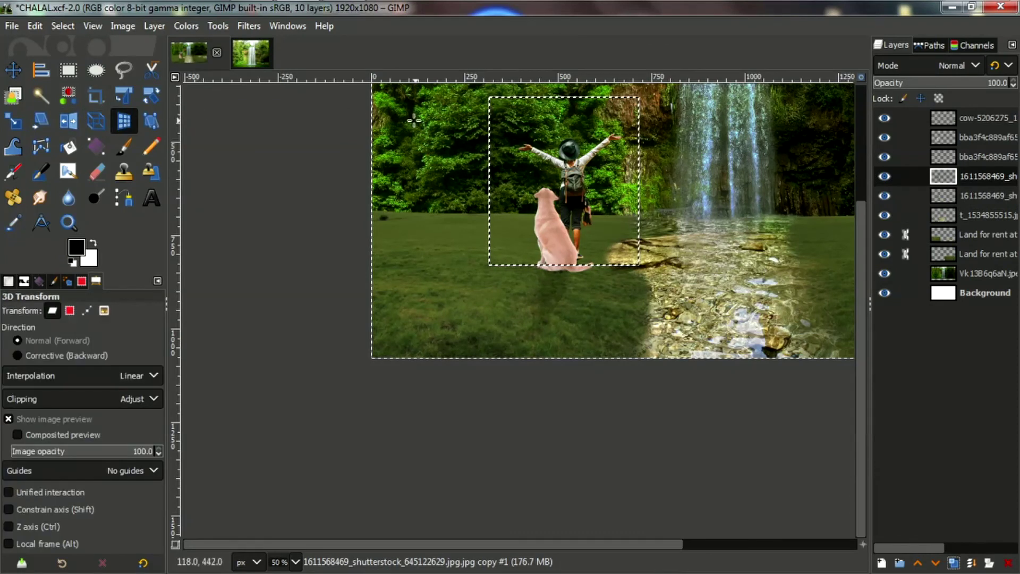
left_click(451, 179)
left_click_drag(751, 145, 769, 145)
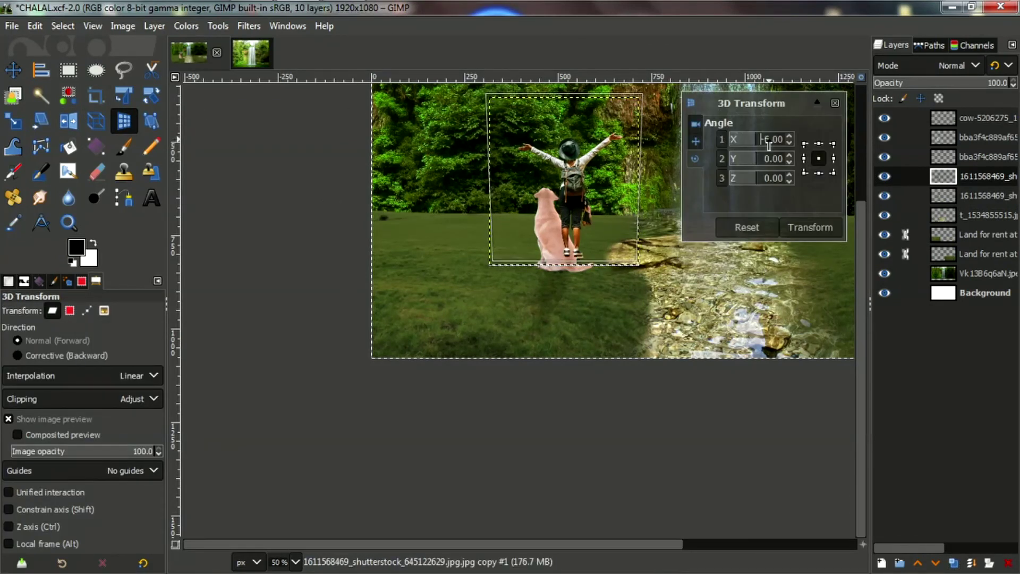
Set the hiker copy's X angle to -124°, apply the transform and anchor it
scroll(769, 145, "down", 15)
scroll(769, 146, "down", 15)
scroll(769, 147, "down", 13)
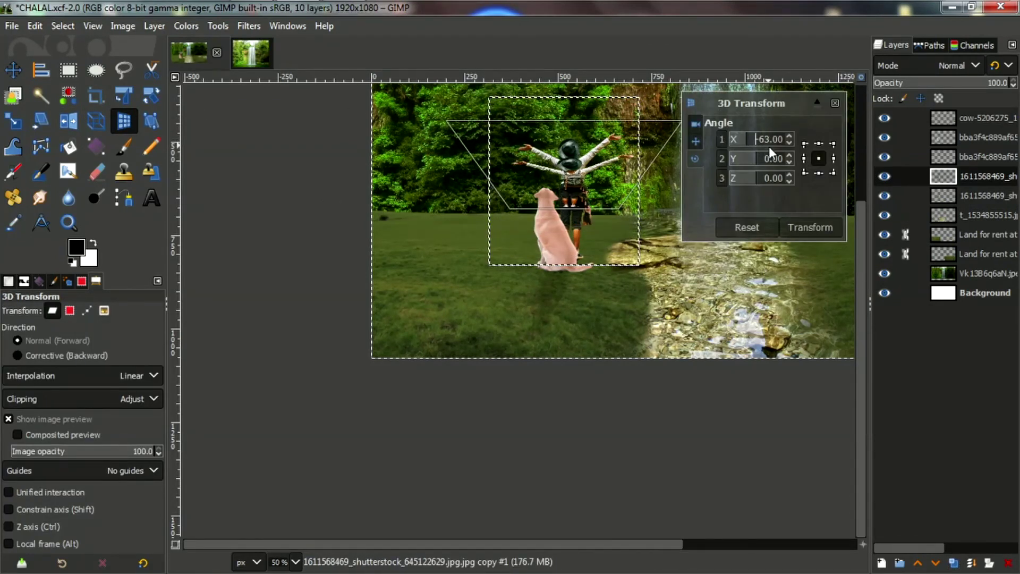
scroll(769, 149, "down", 14)
scroll(768, 148, "down", 13)
scroll(766, 148, "down", 13)
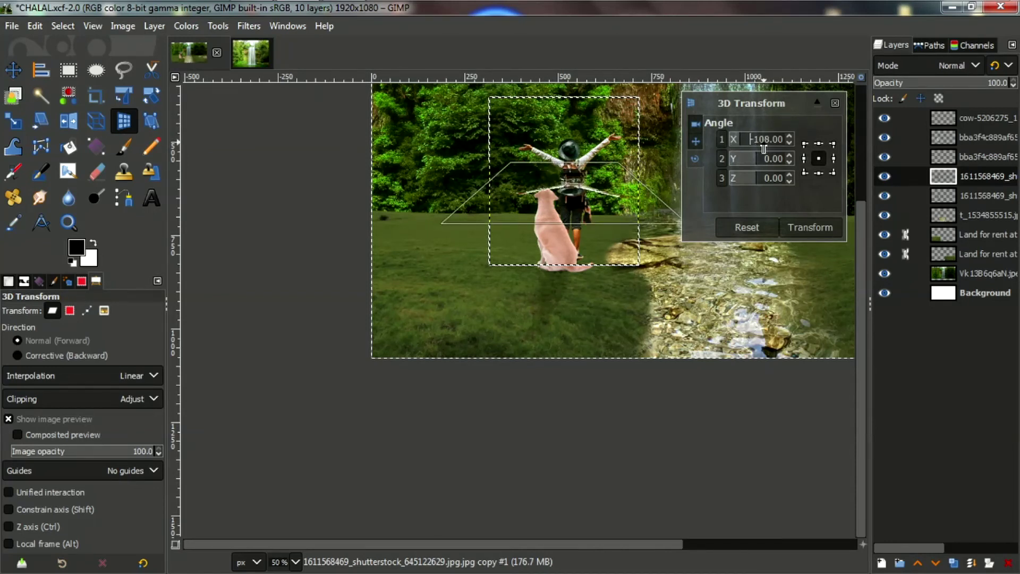
scroll(764, 149, "down", 14)
scroll(764, 149, "down", 7)
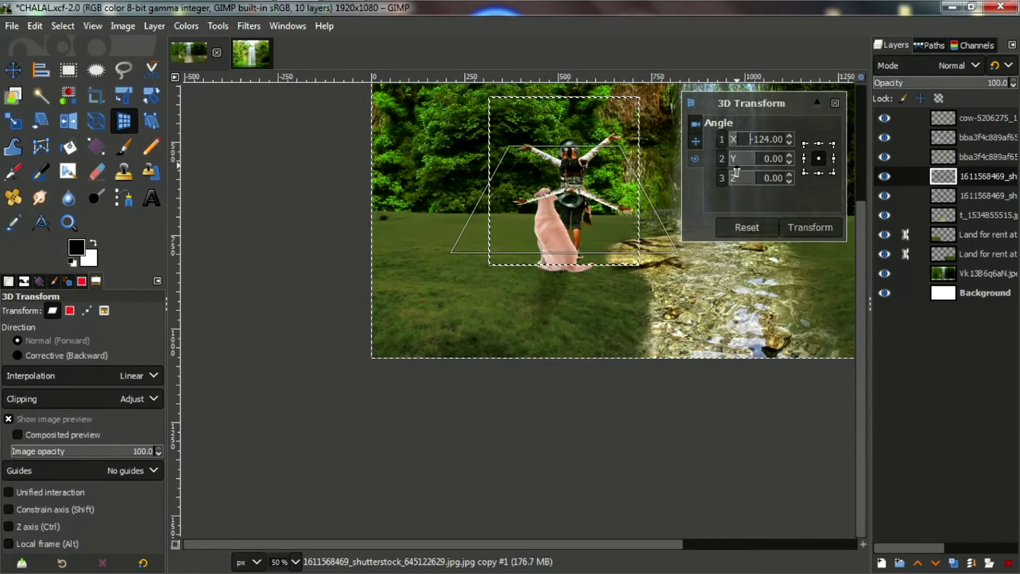
left_click(808, 227)
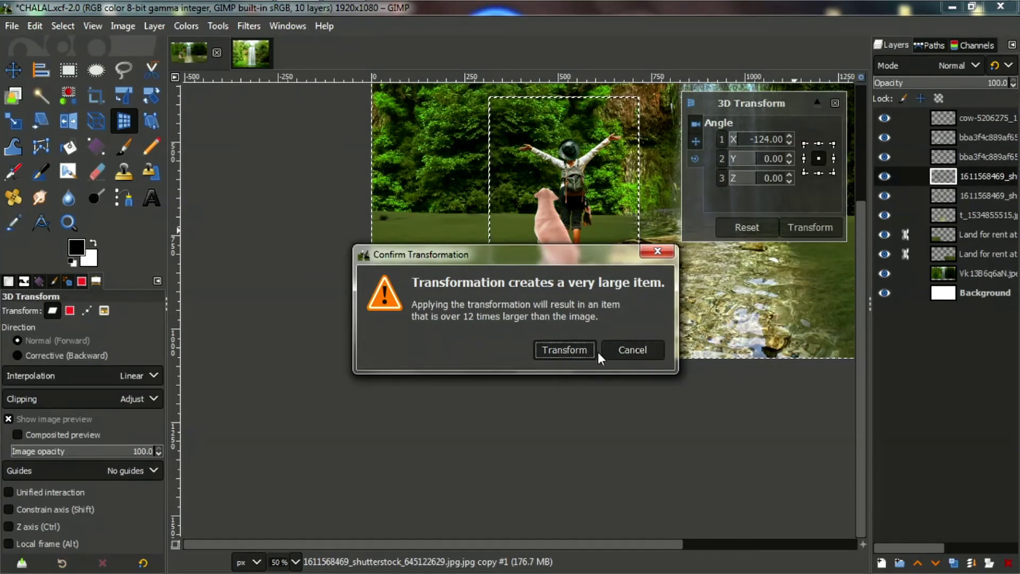
left_click(562, 350)
key("ctrl+h")
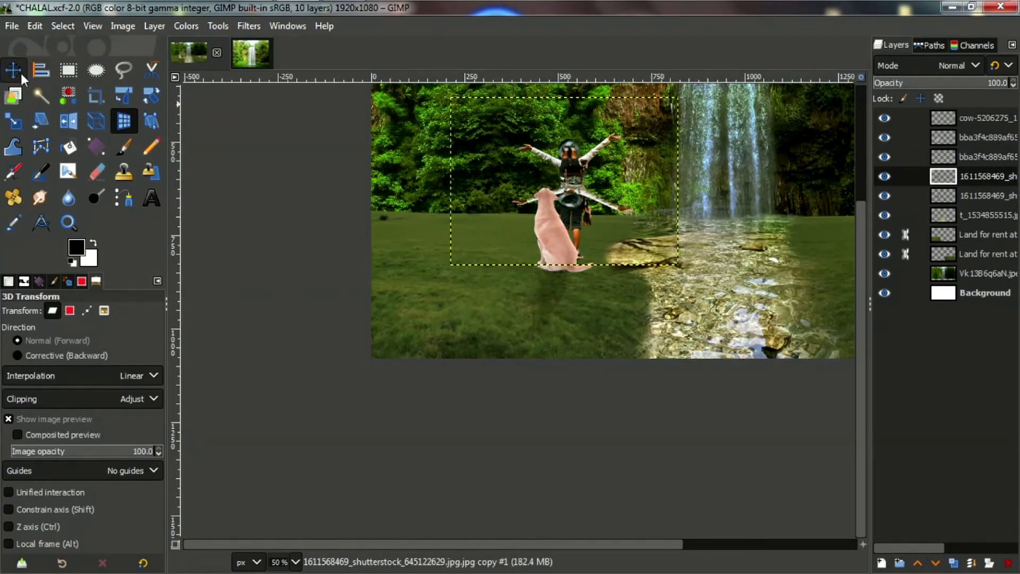
Move the flipped hiker to his feet, fill it black and lower opacity to 34.6
left_click(21, 72)
left_click_drag(582, 226, 580, 304)
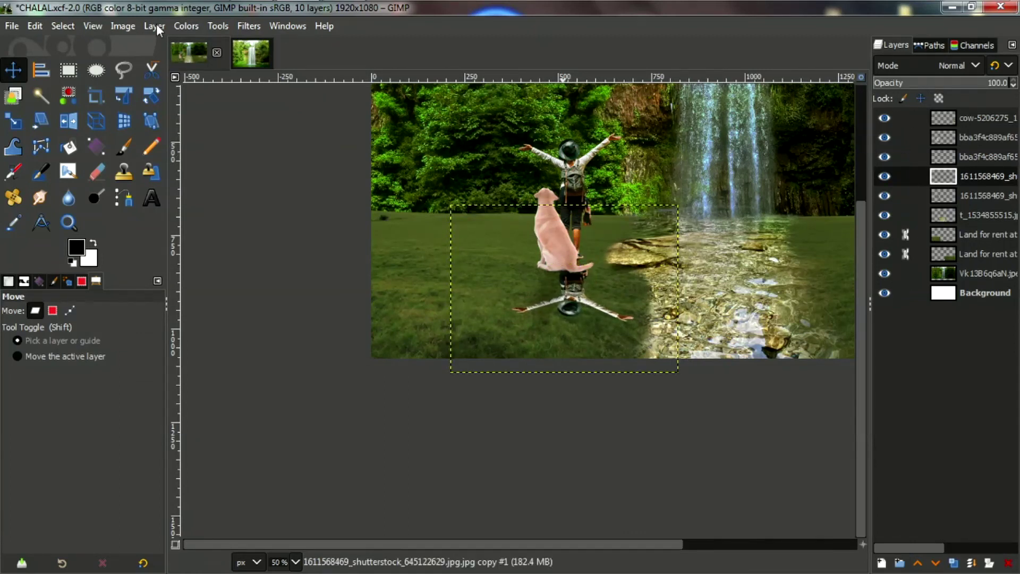
right_click(946, 173)
left_click(781, 465)
left_click(12, 26)
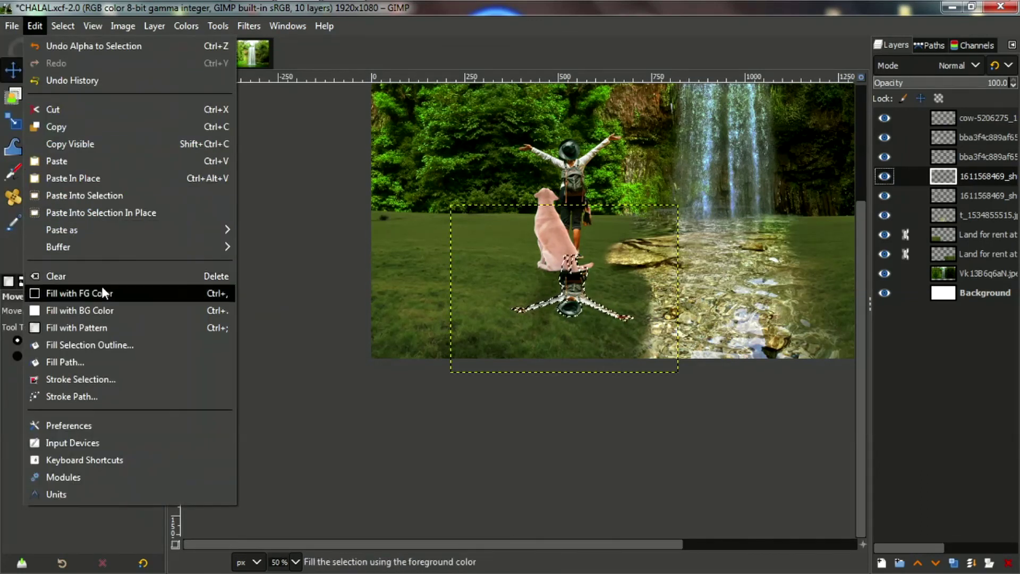
left_click(101, 355)
key("ctrl+a")
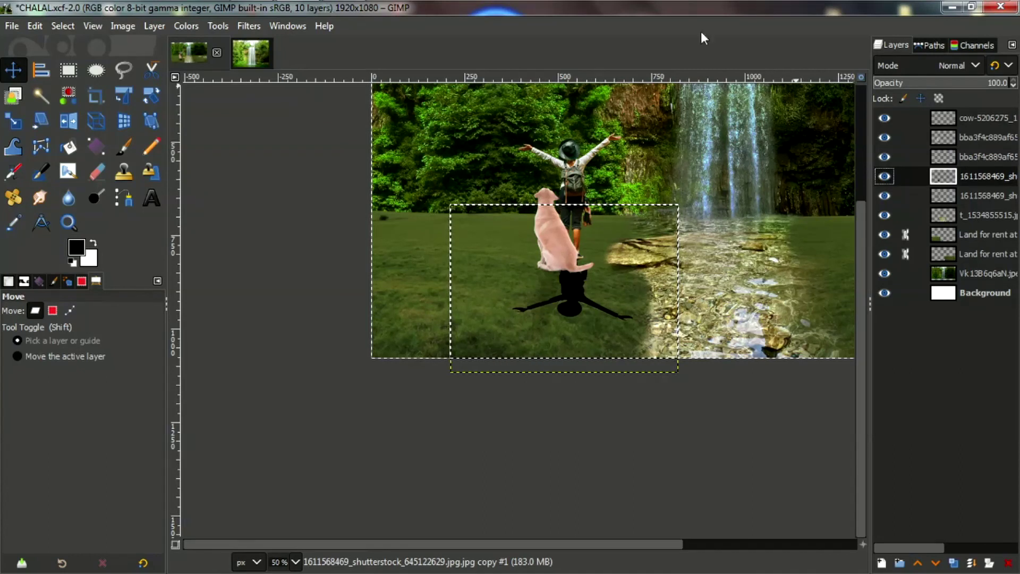
left_click(936, 84)
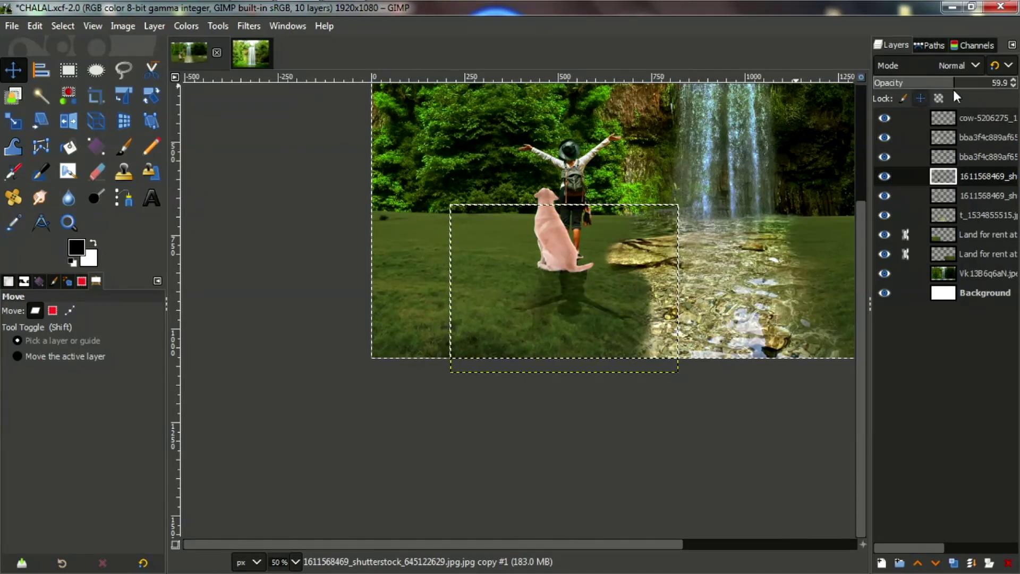
scroll(717, 242, "up", 1)
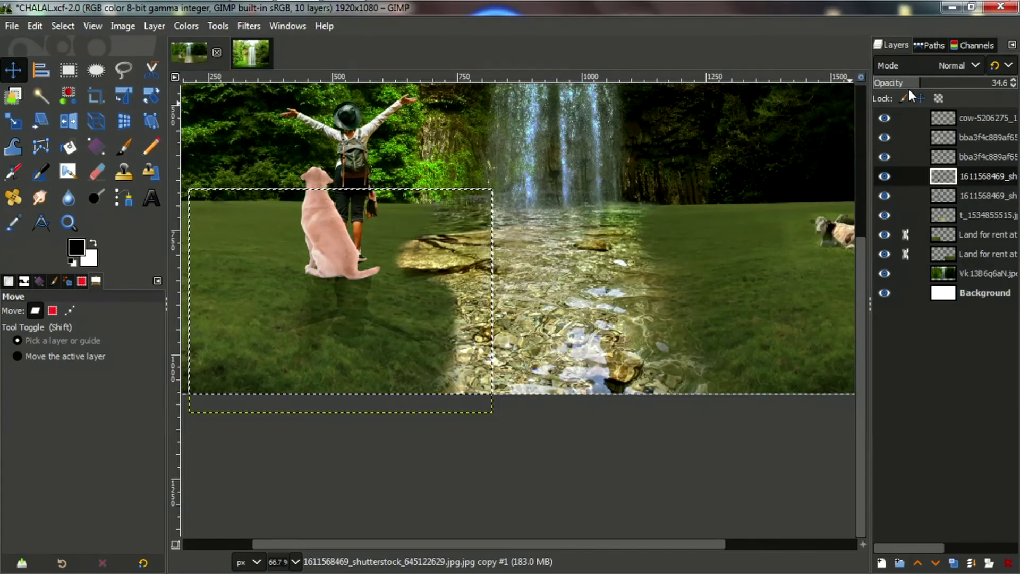
Darken the hiker's black shadow by bending its Value curve downward
left_click(184, 26)
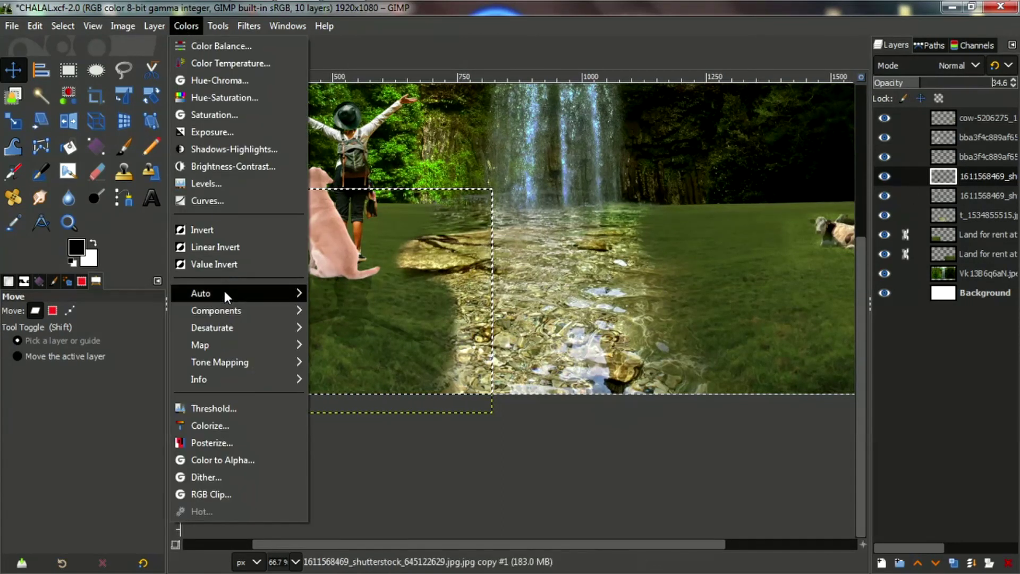
left_click(228, 194)
left_click_drag(811, 215, 842, 265)
left_click(764, 476)
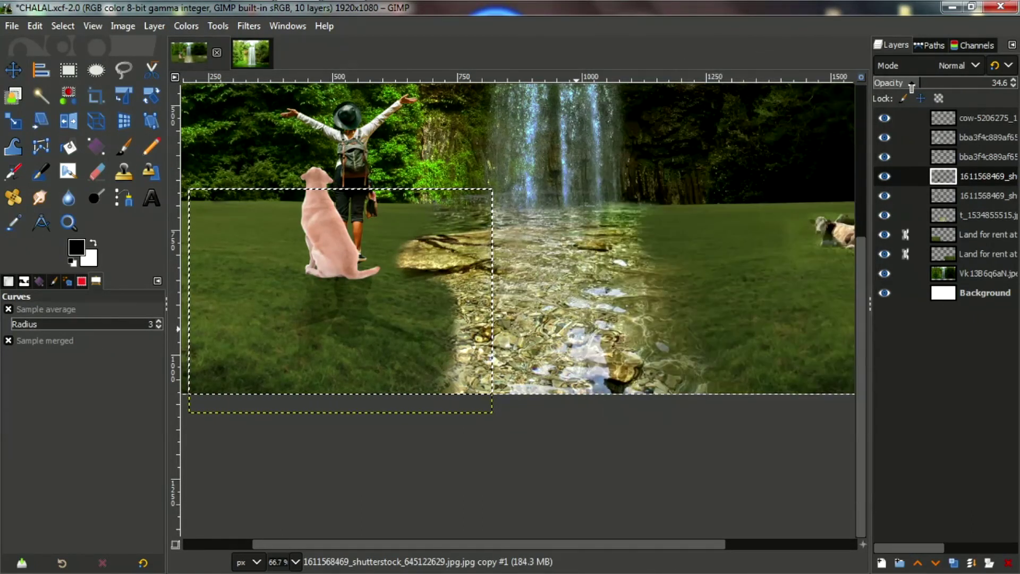